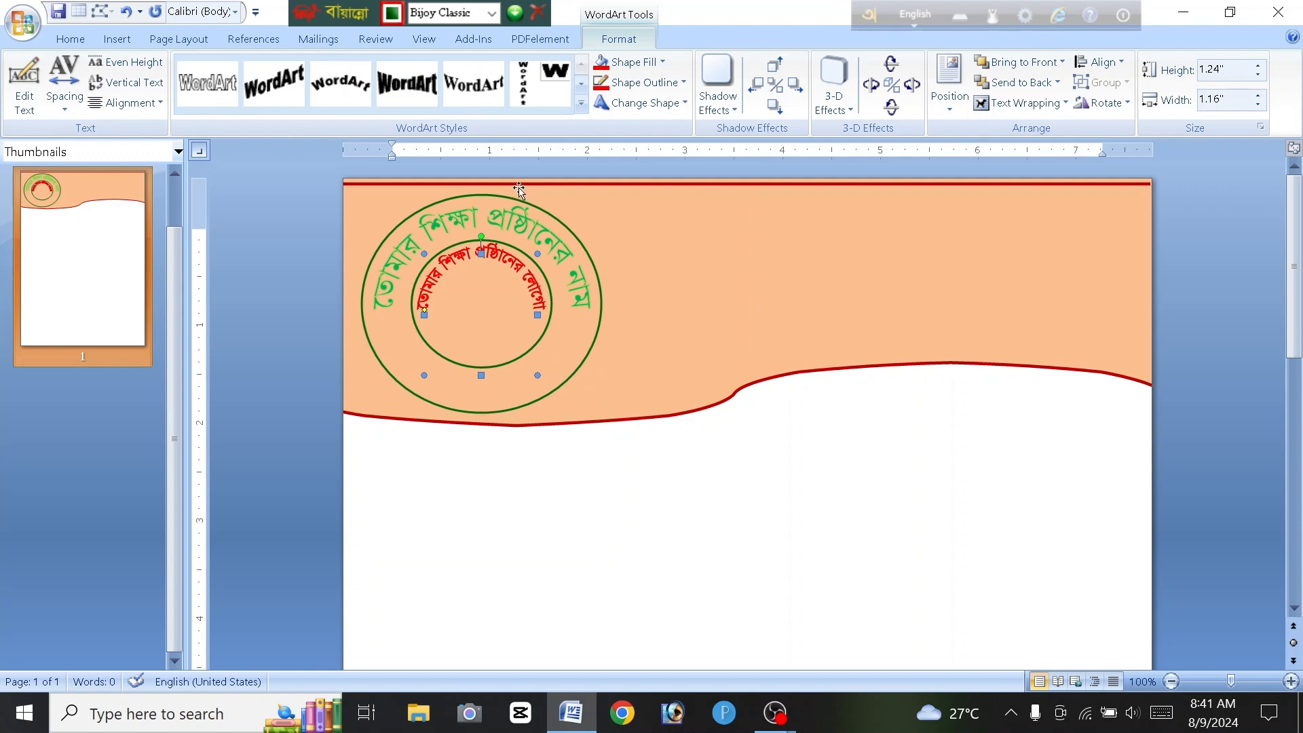
Step: Draw a diamond about 0.79" wide and 0.69" high inside the badge's inner circle, below the red arched text
click(116, 39)
click(276, 94)
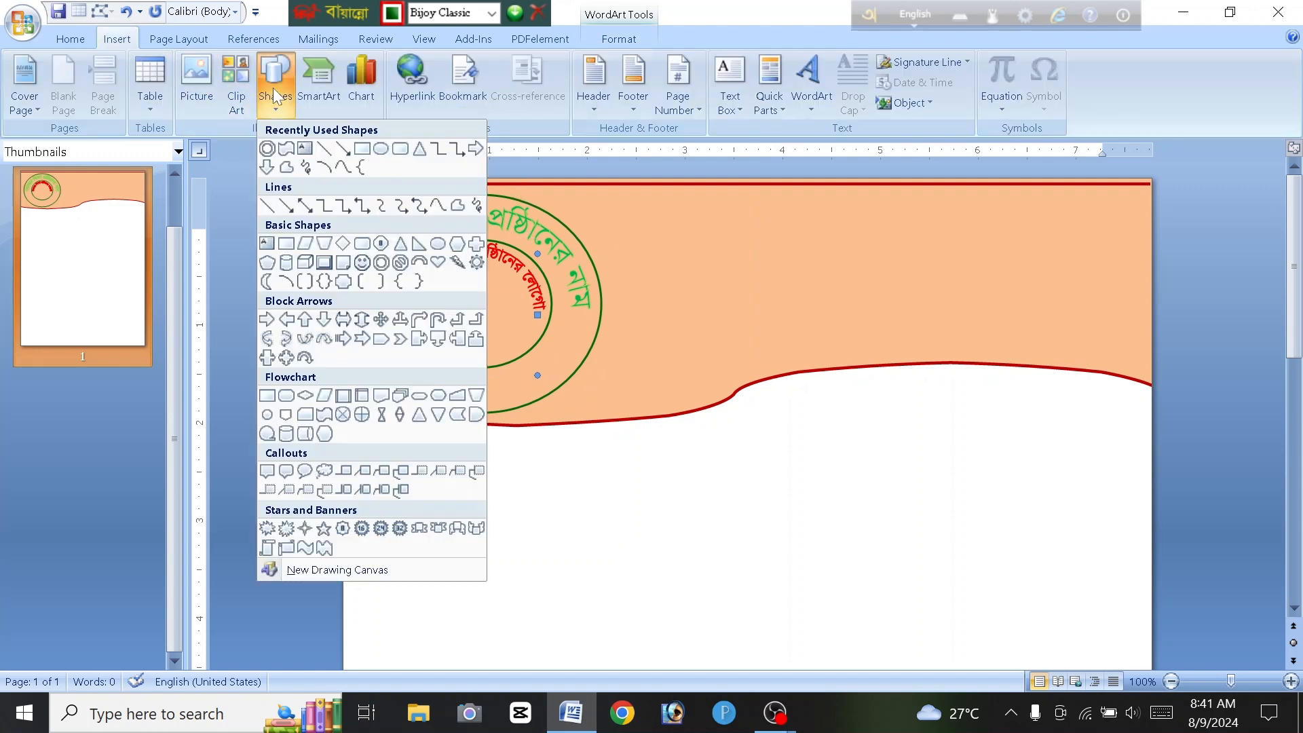
click(347, 248)
mouse_move(475, 291)
mouse_down()
mouse_move(533, 360)
mouse_move(497, 328)
mouse_move(526, 310)
mouse_up()
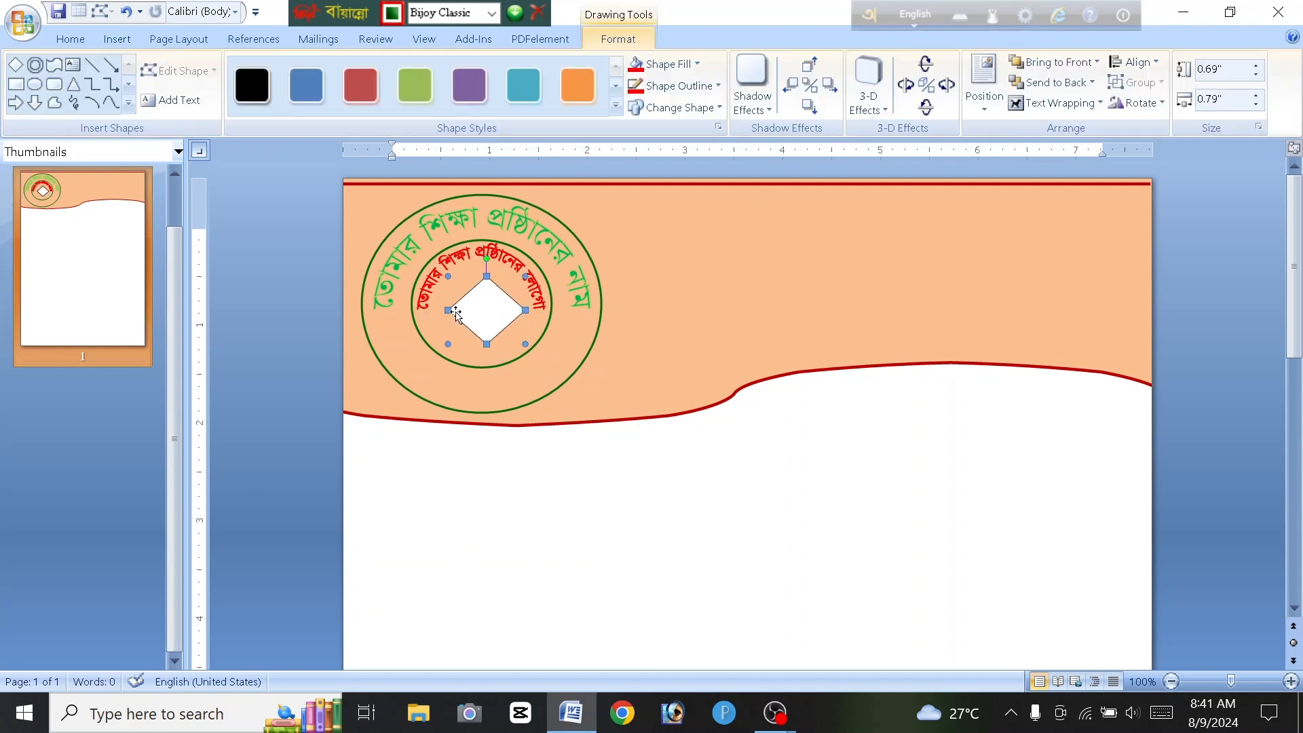
Step: Enlarge the diamond to about 0.91" wide and 0.81" high and centre it inside the inner circle
drag(440, 310, 482, 265)
key(ctrl+Up)
key(ctrl+Up)
key(ctrl+Up)
key(ctrl+Up)
key(ctrl+Up)
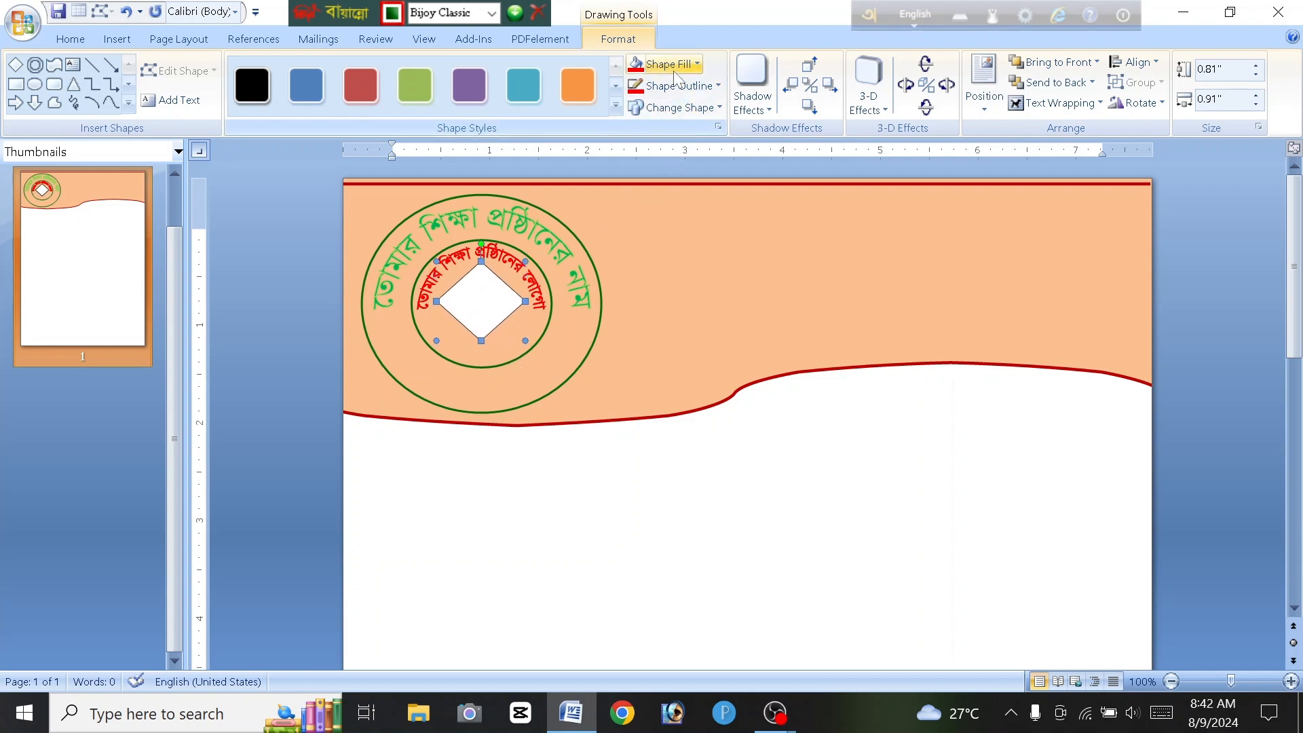
Step: Fill the diamond with light green and give it a red outline 1½ pt thick
click(697, 64)
click(702, 205)
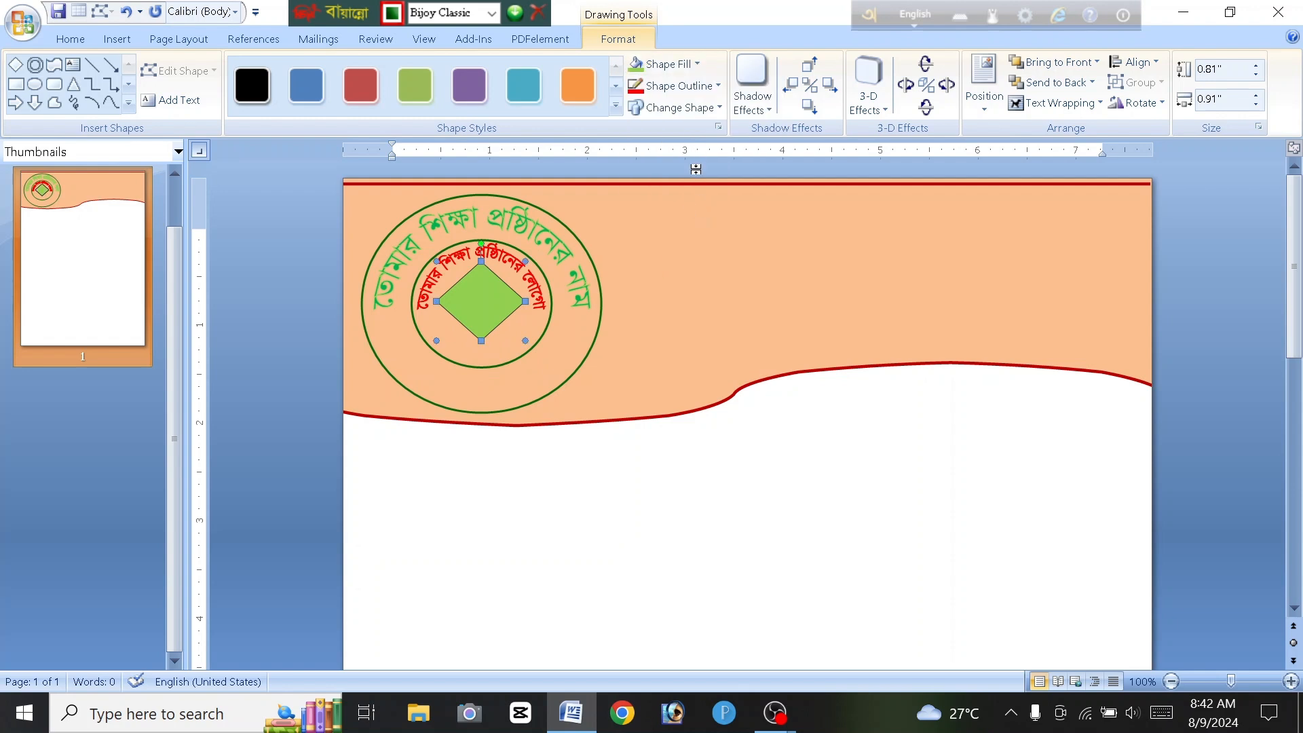
click(687, 85)
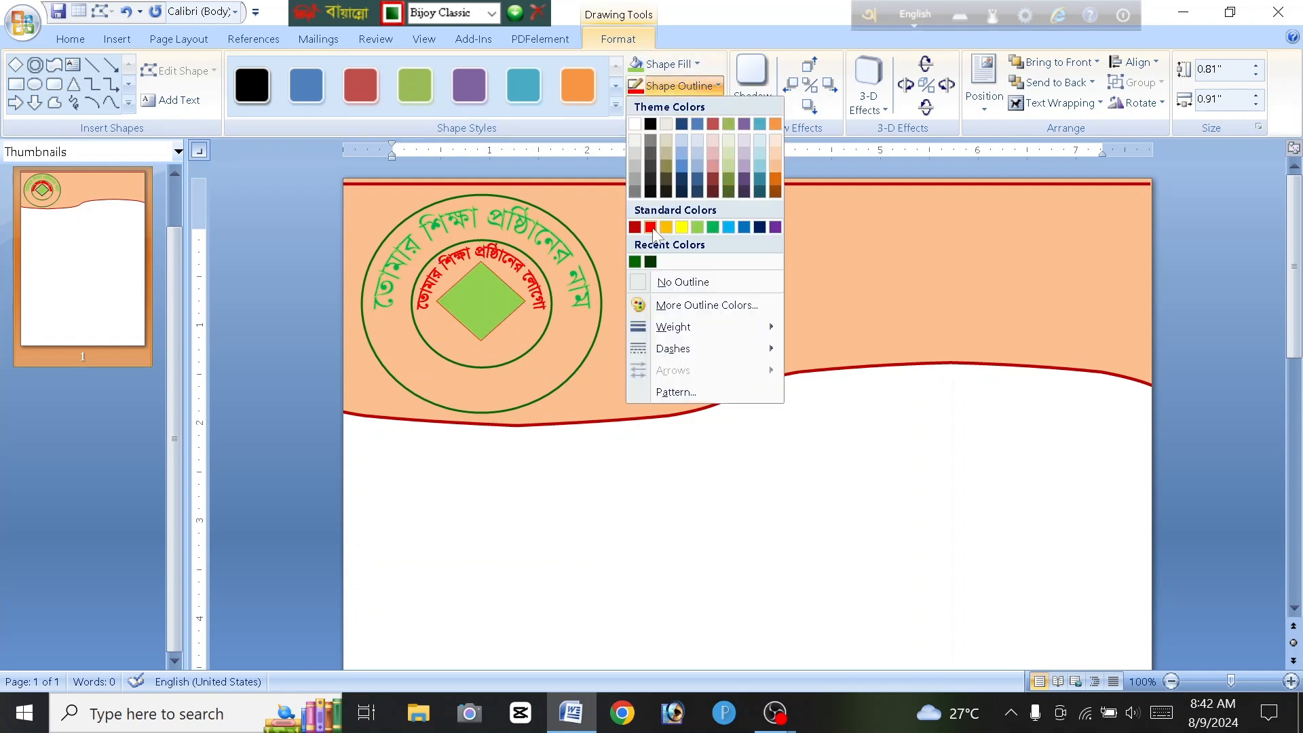
click(650, 227)
click(679, 85)
mouse_move(679, 326)
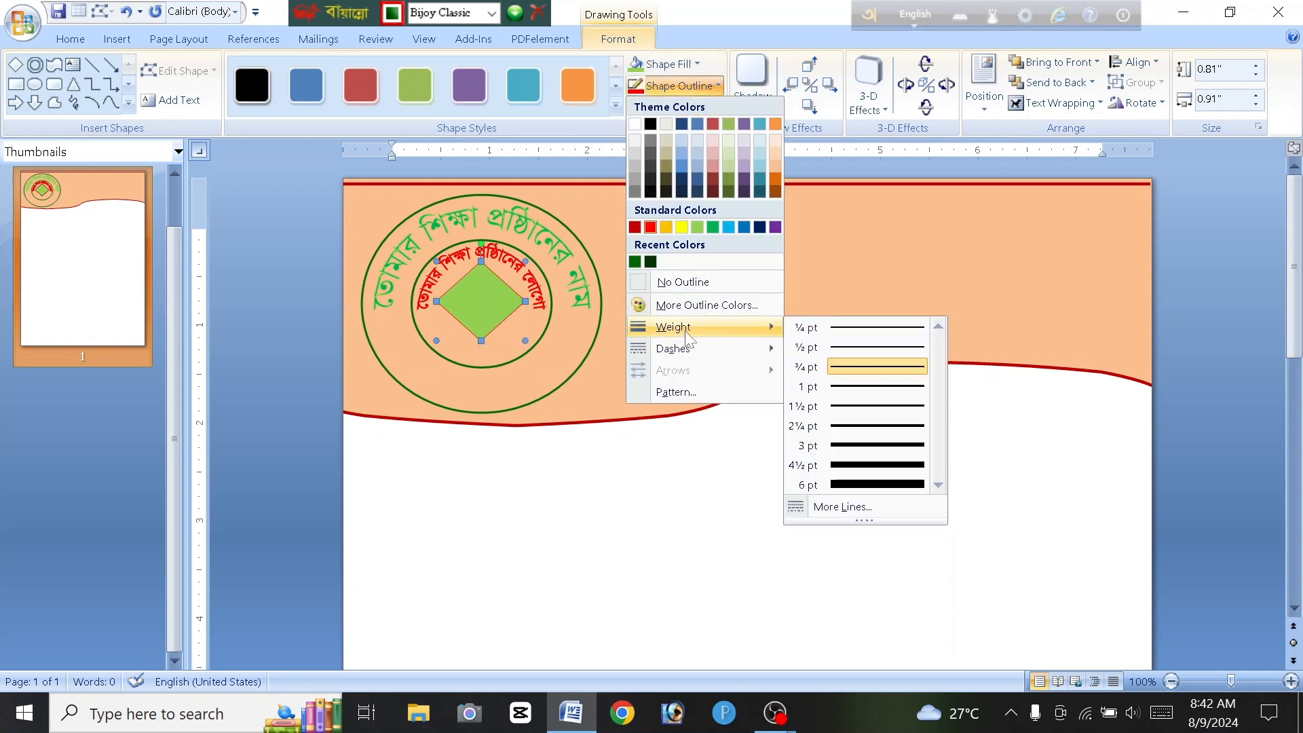
click(880, 407)
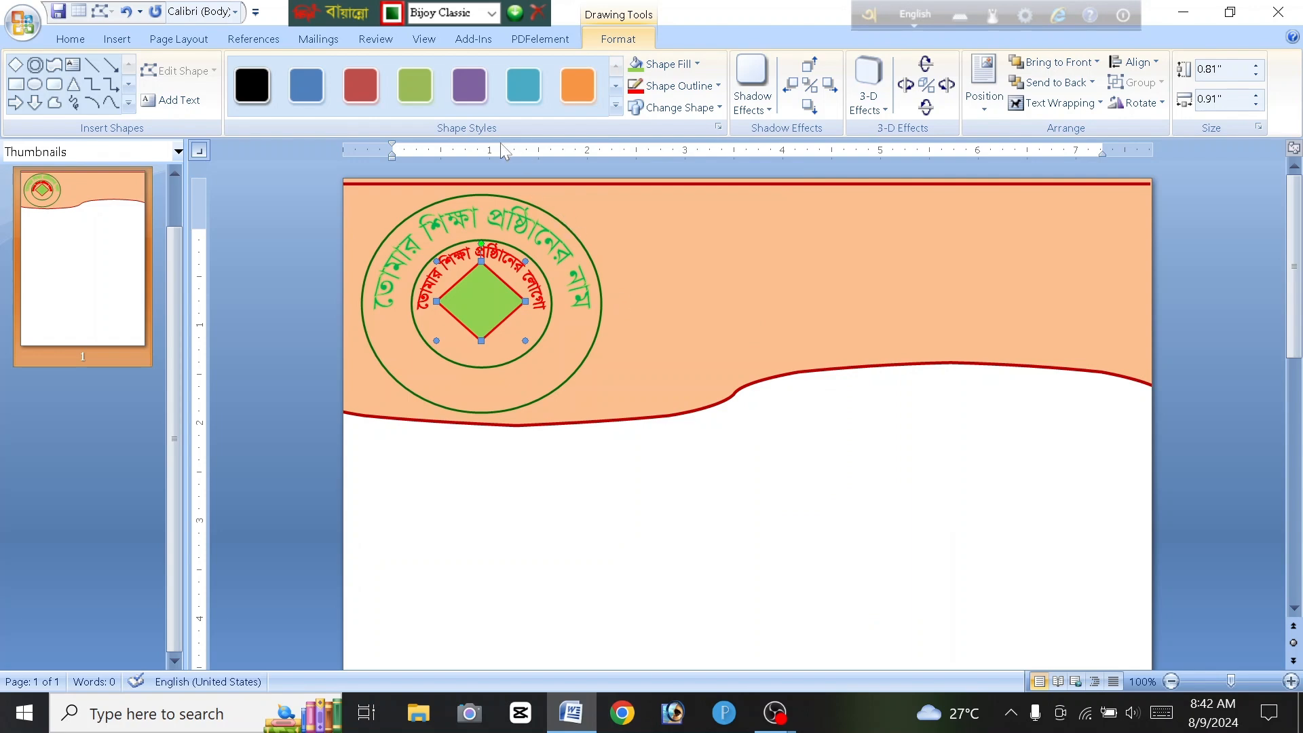
Step: Draw a five-pointed star about 0.31" wide and 0.29" high and place it at the diamond's centre
click(116, 38)
click(275, 92)
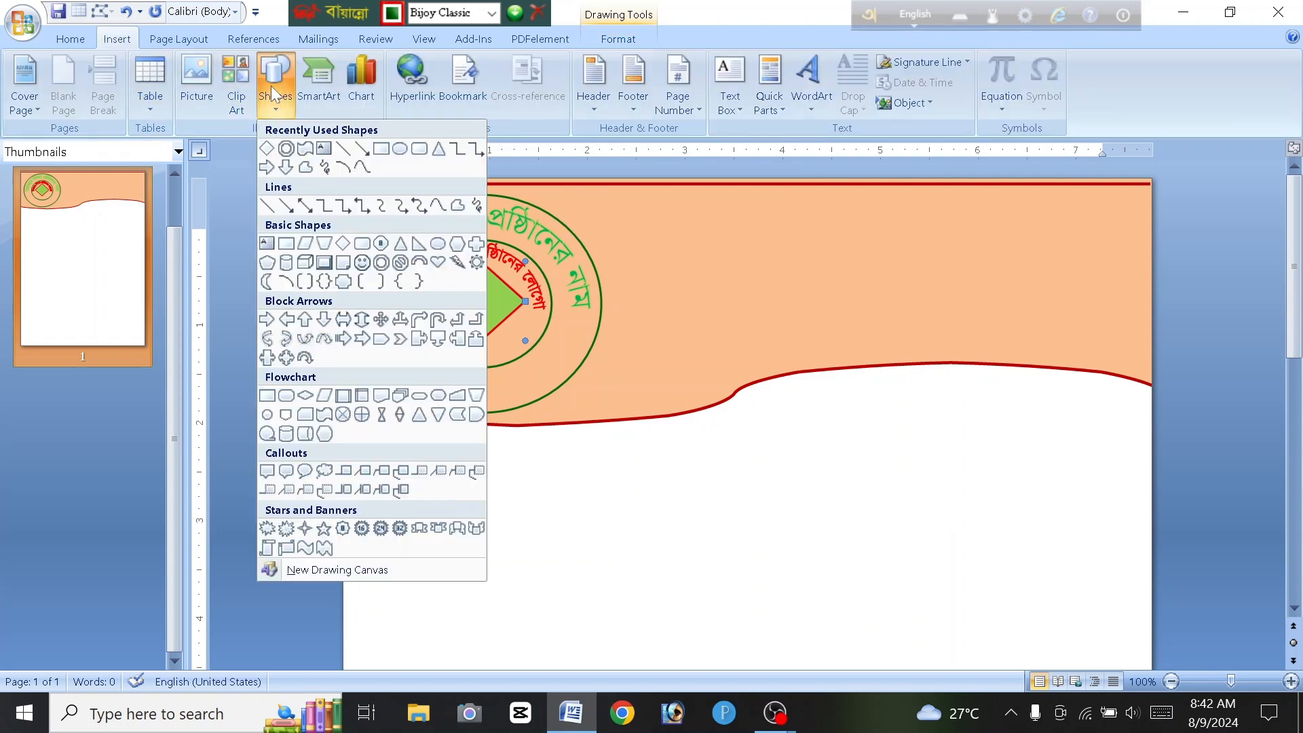
click(324, 529)
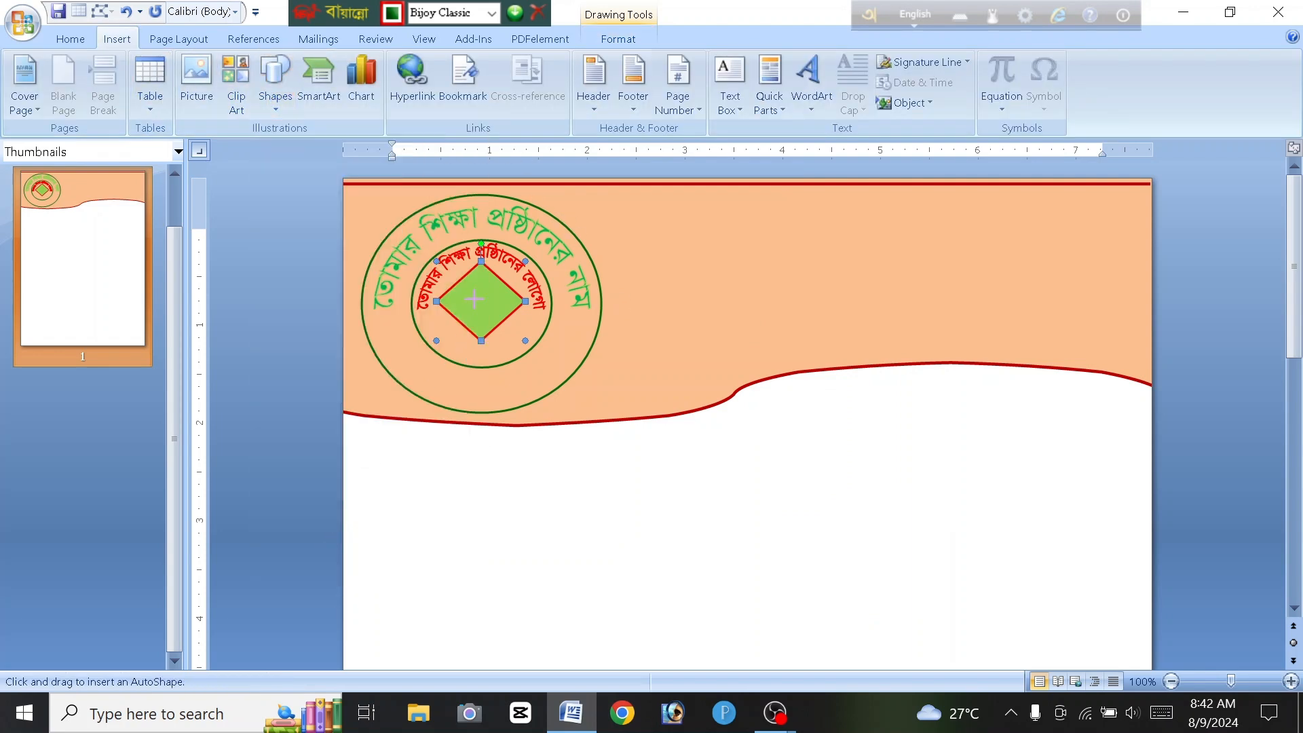
drag(541, 488, 573, 517)
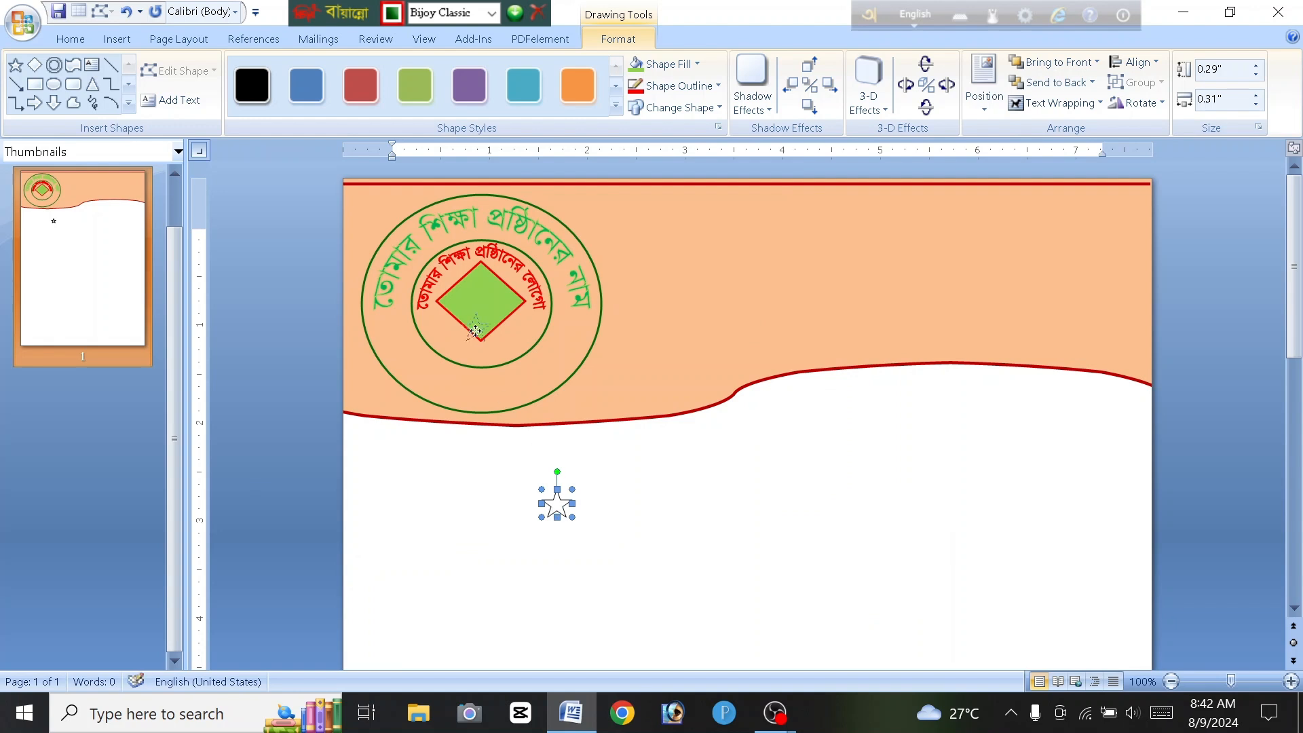
drag(475, 331, 481, 303)
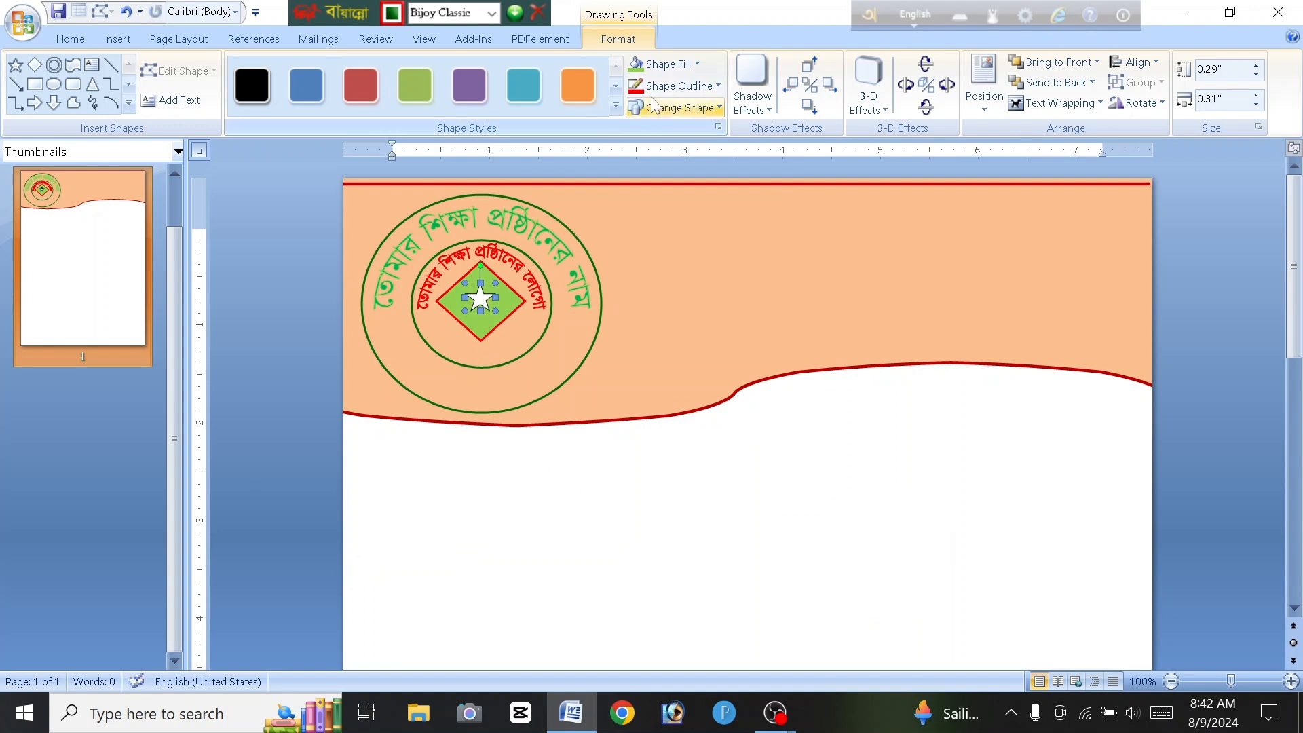
Step: Colour both the outline and the fill of the star yellow
click(679, 85)
click(683, 222)
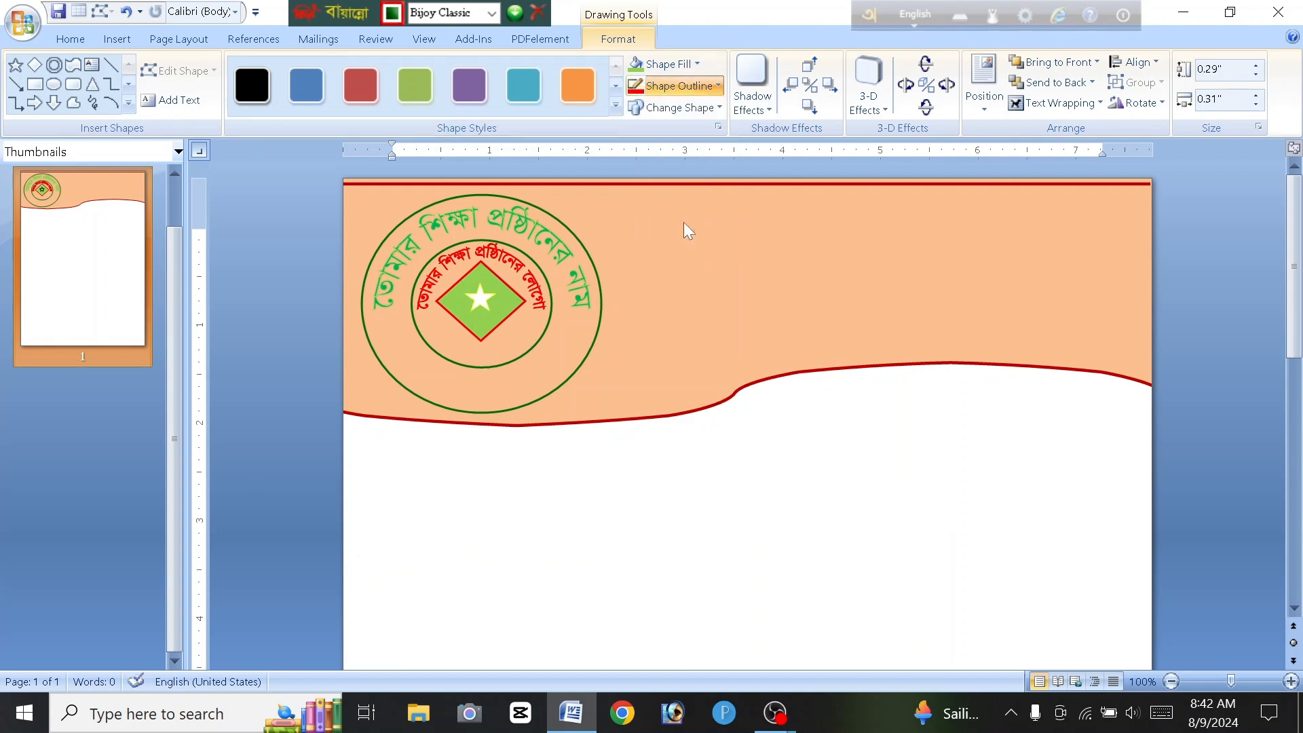
click(668, 64)
click(670, 216)
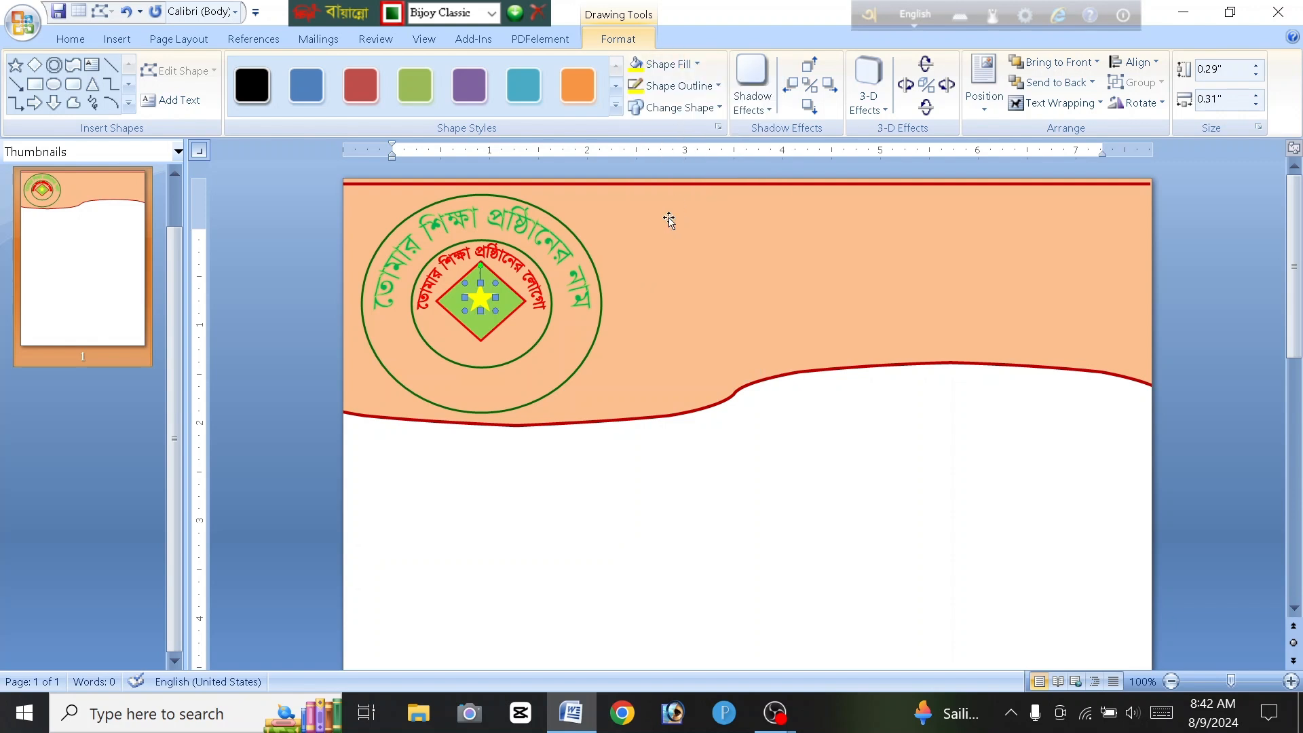
click(510, 264)
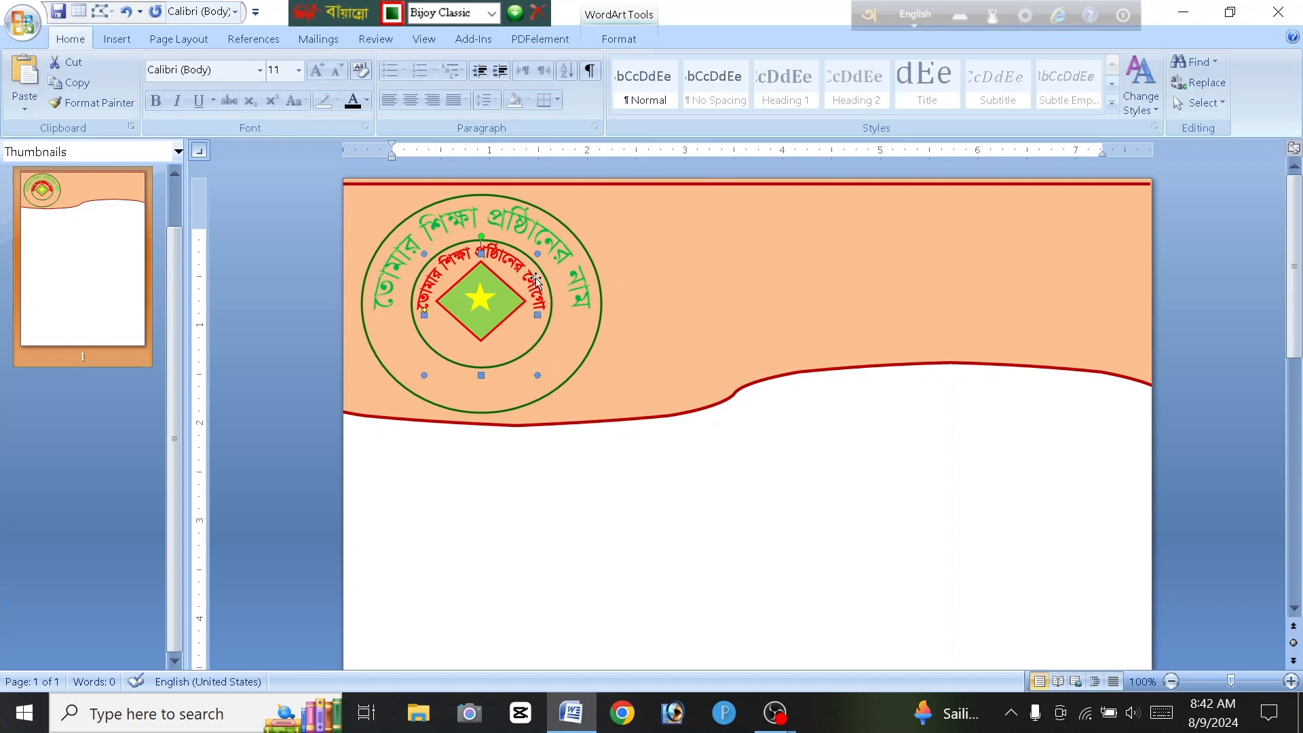
drag(528, 273, 628, 396)
click(127, 11)
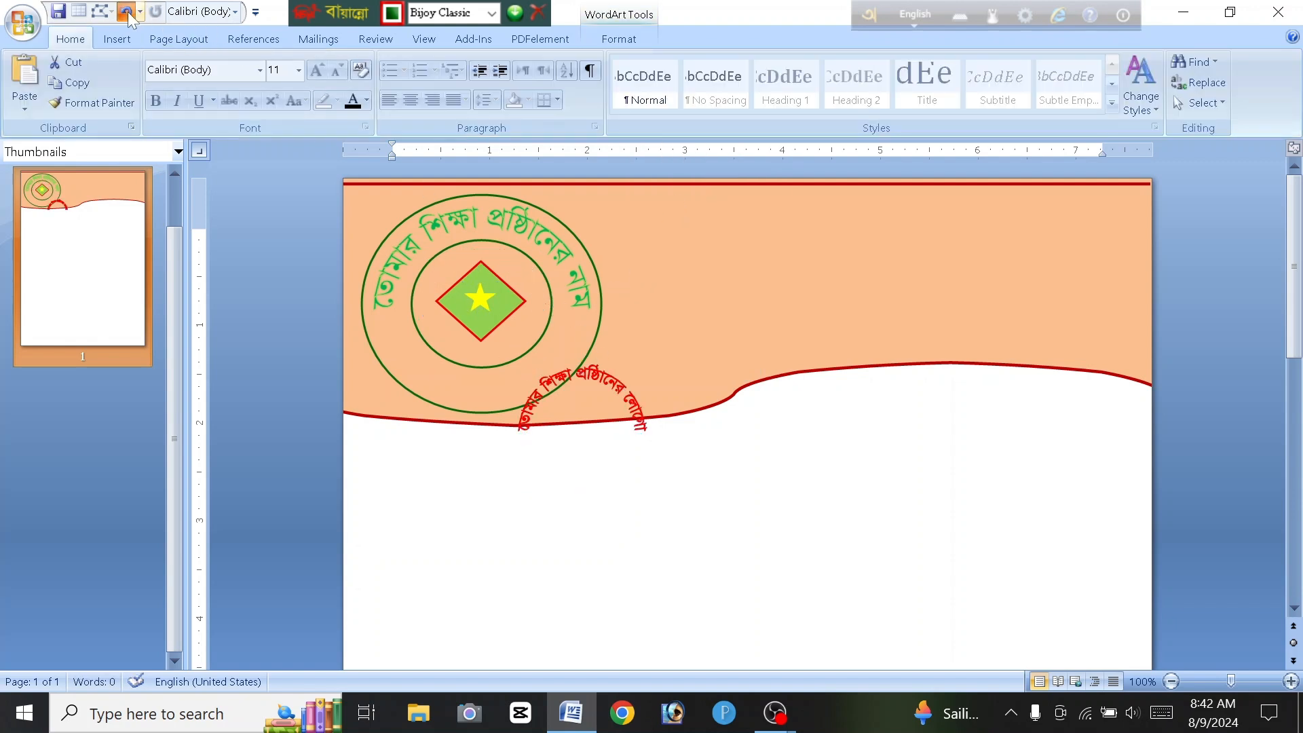
Step: Duplicate the red arched text, change the copy to a downward arch and fit it into the inner circle's lower half, about 1.19" wide
drag(509, 256, 525, 401)
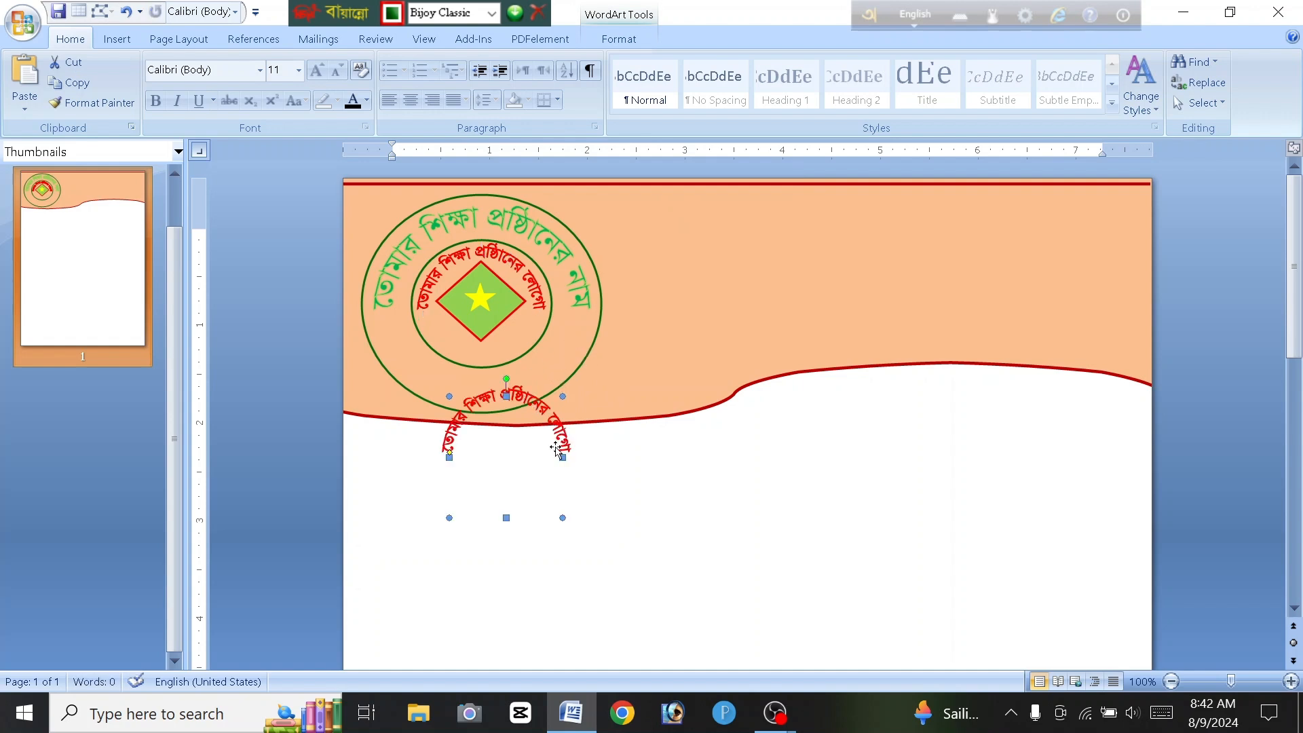
click(619, 39)
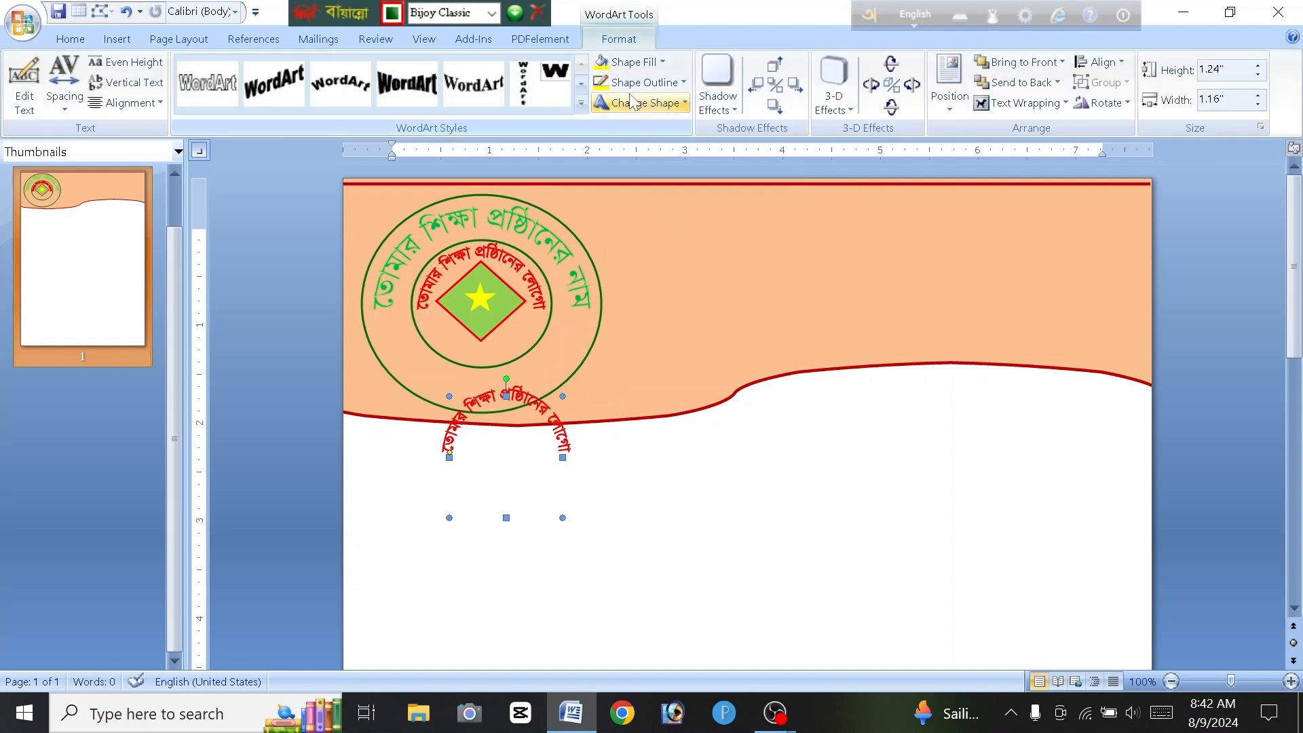
click(638, 103)
click(664, 149)
drag(503, 516, 423, 306)
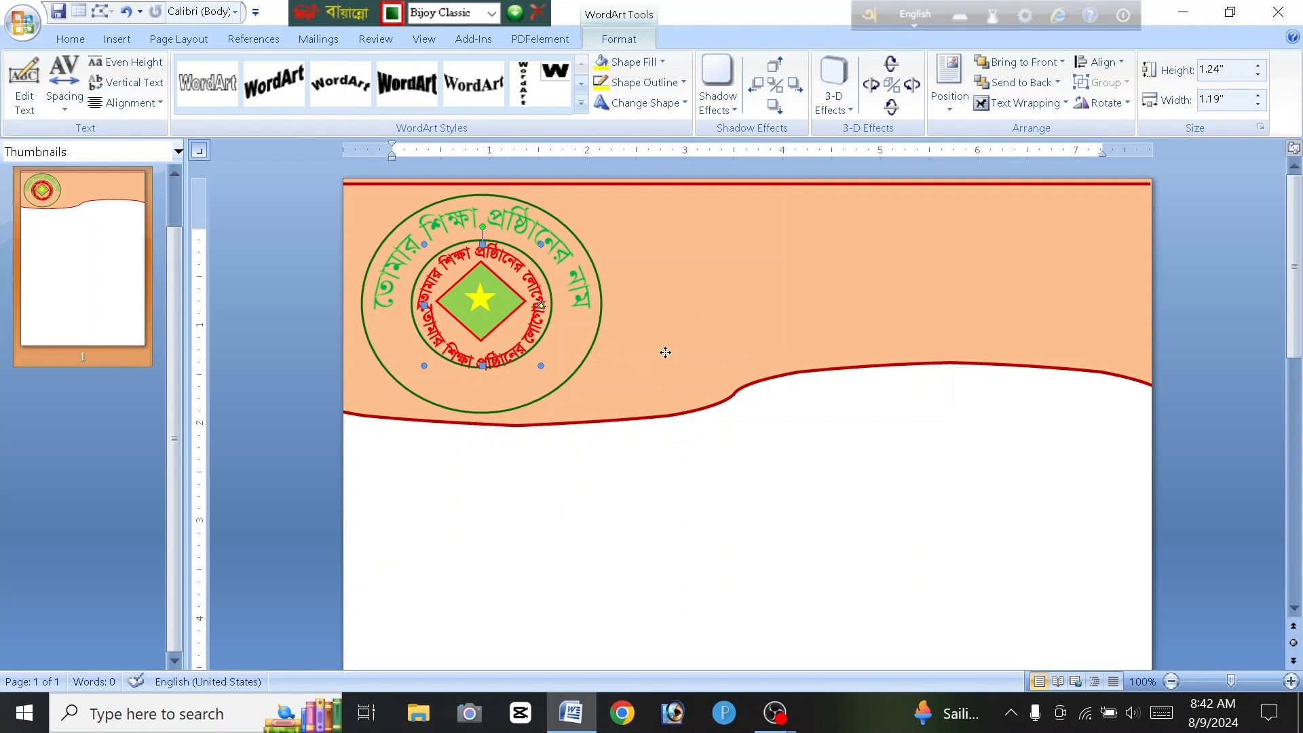
Step: Set the lower red text aside, shorten the arcs of both red texts, and return it to the inner circle's lower half
drag(665, 352, 666, 352)
click(507, 261)
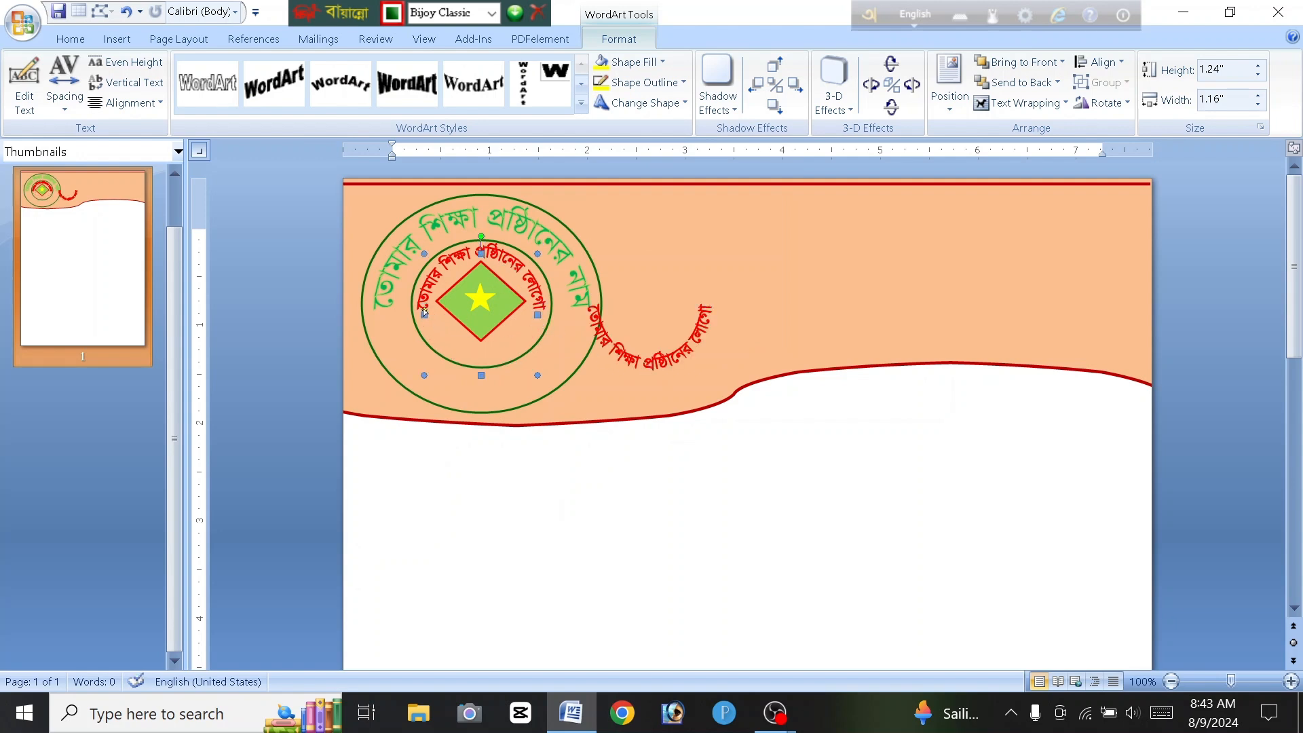
click(645, 367)
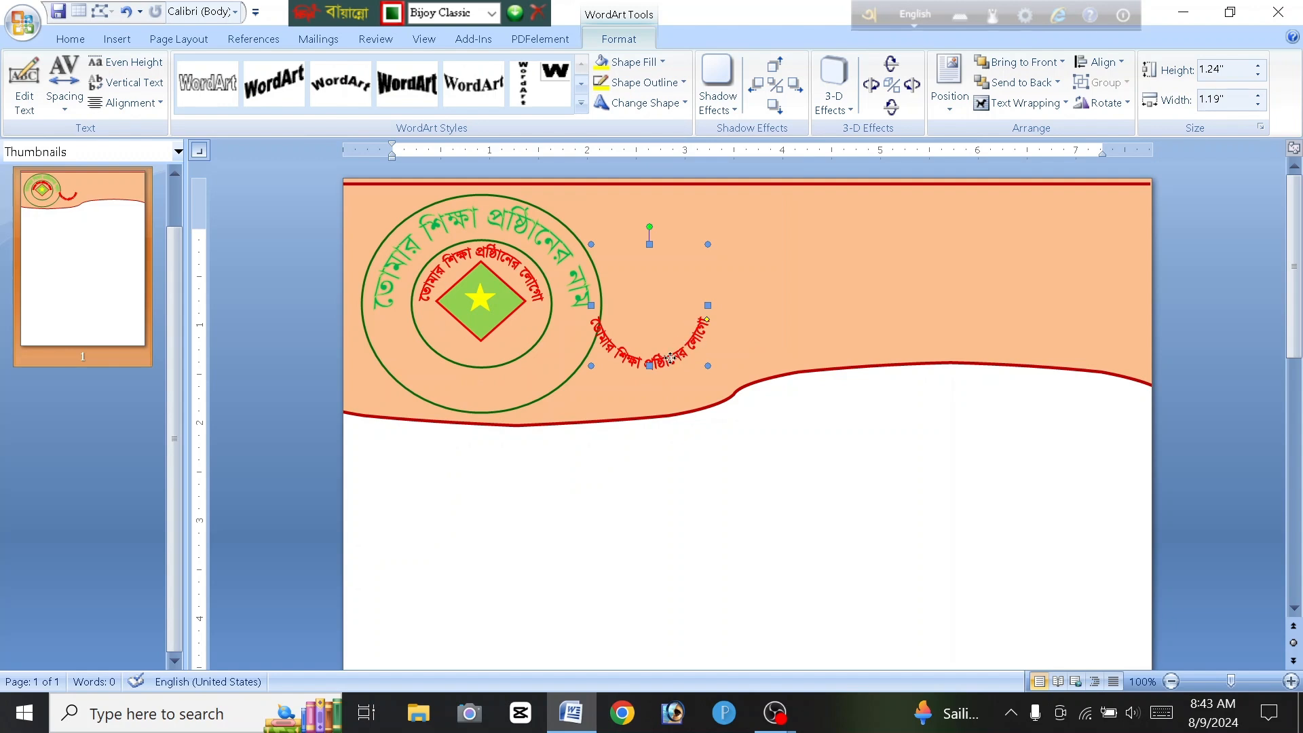
drag(678, 359, 510, 354)
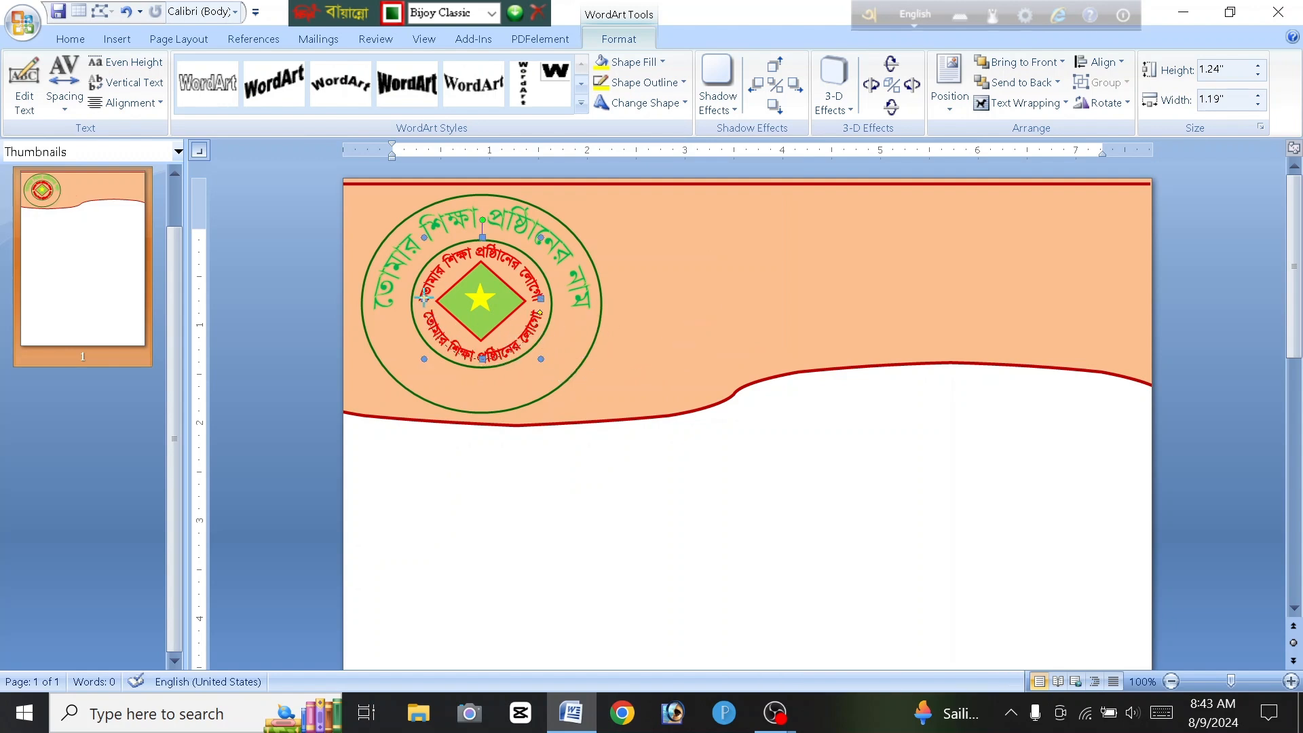
Step: Widen the lower red text to about 1.24" and nudge it to the right so it lines up with the upper arc
drag(424, 296, 420, 299)
key(ctrl+Right)
key(ctrl+Right)
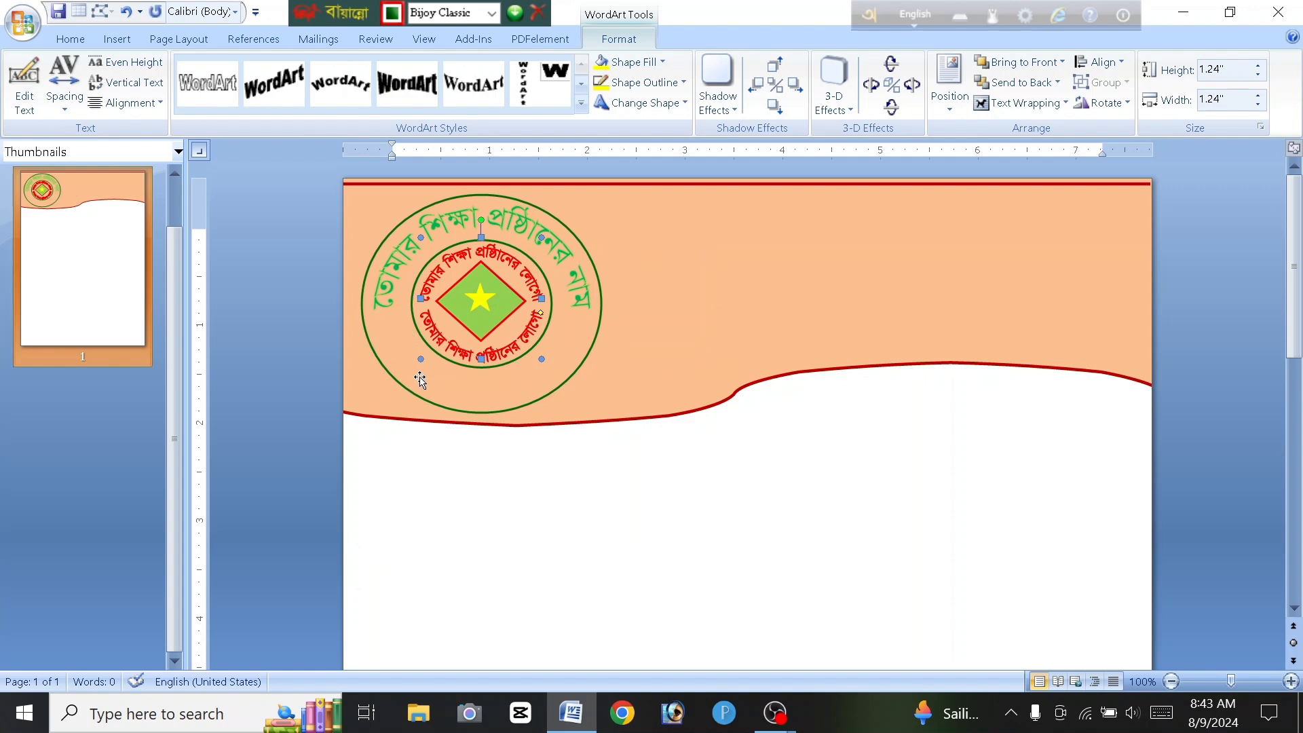
click(443, 273)
click(561, 506)
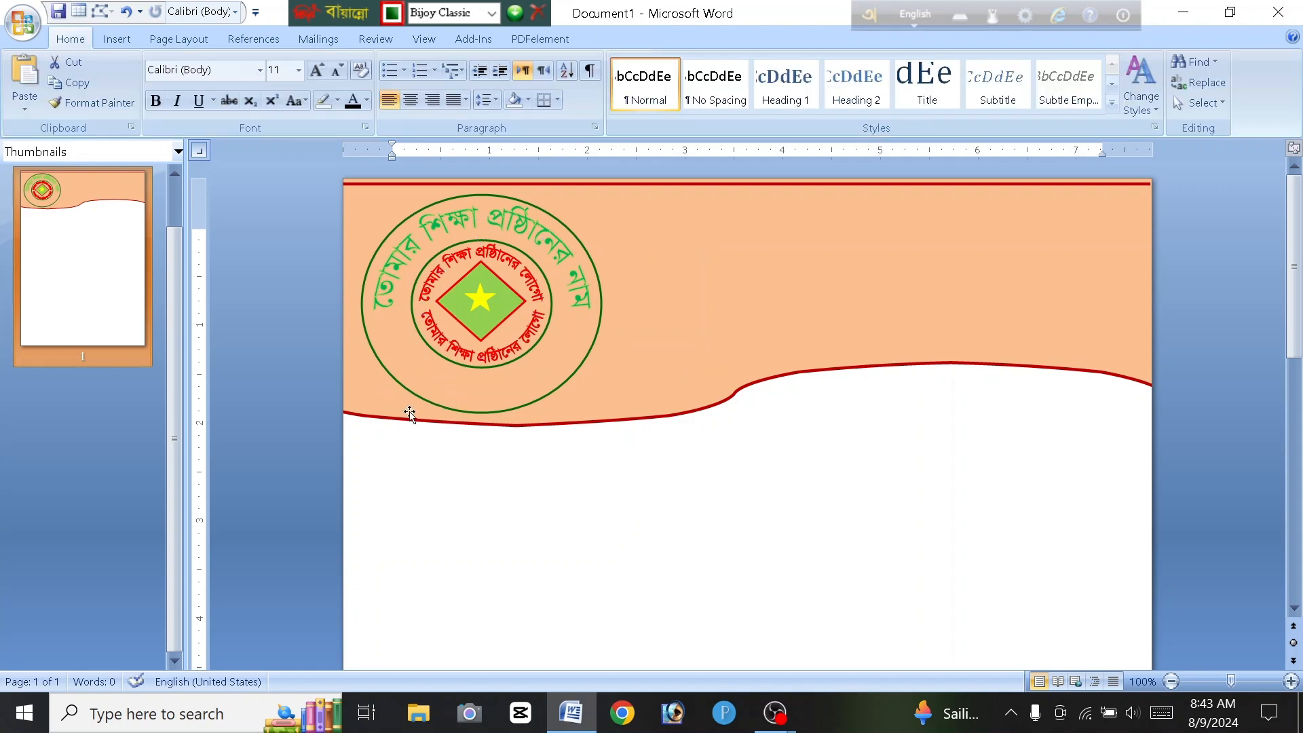
Step: Append "এবং শুরু" to the green WordArt's text, copy the whole line, and discard the edit
click(452, 221)
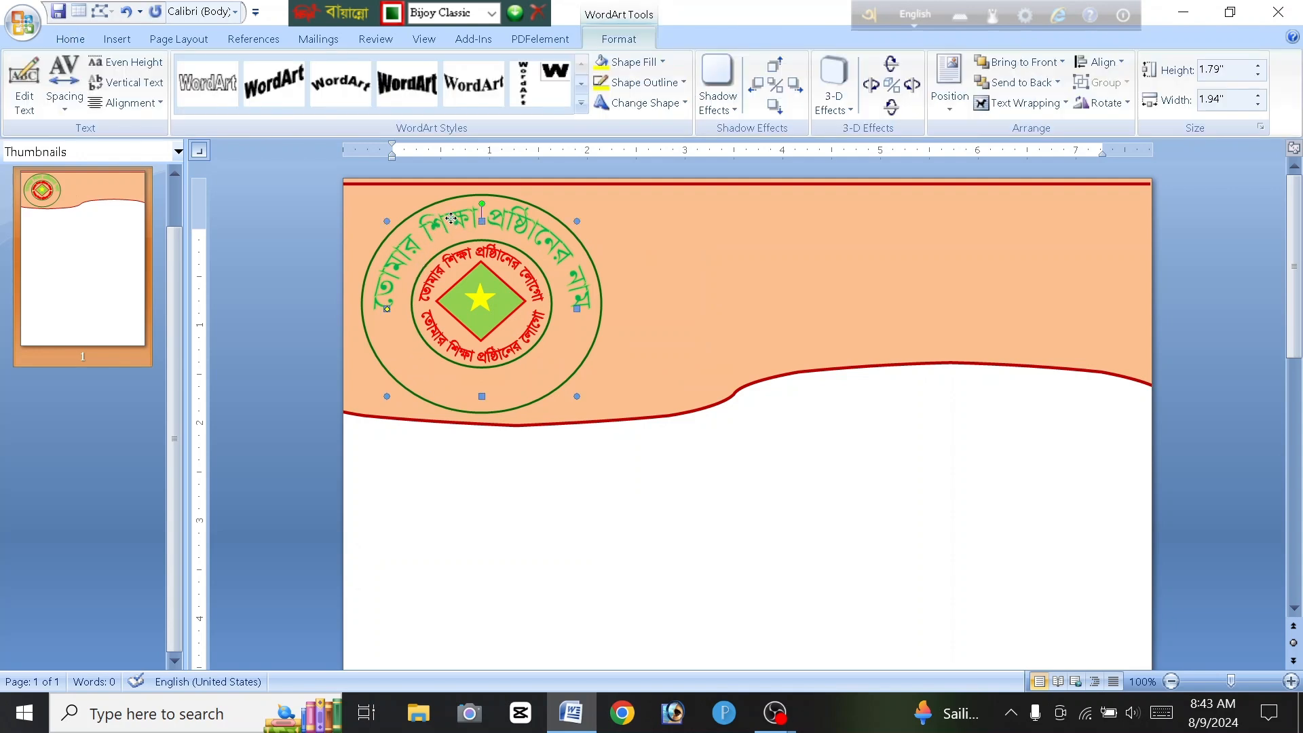
right_click(451, 220)
click(520, 303)
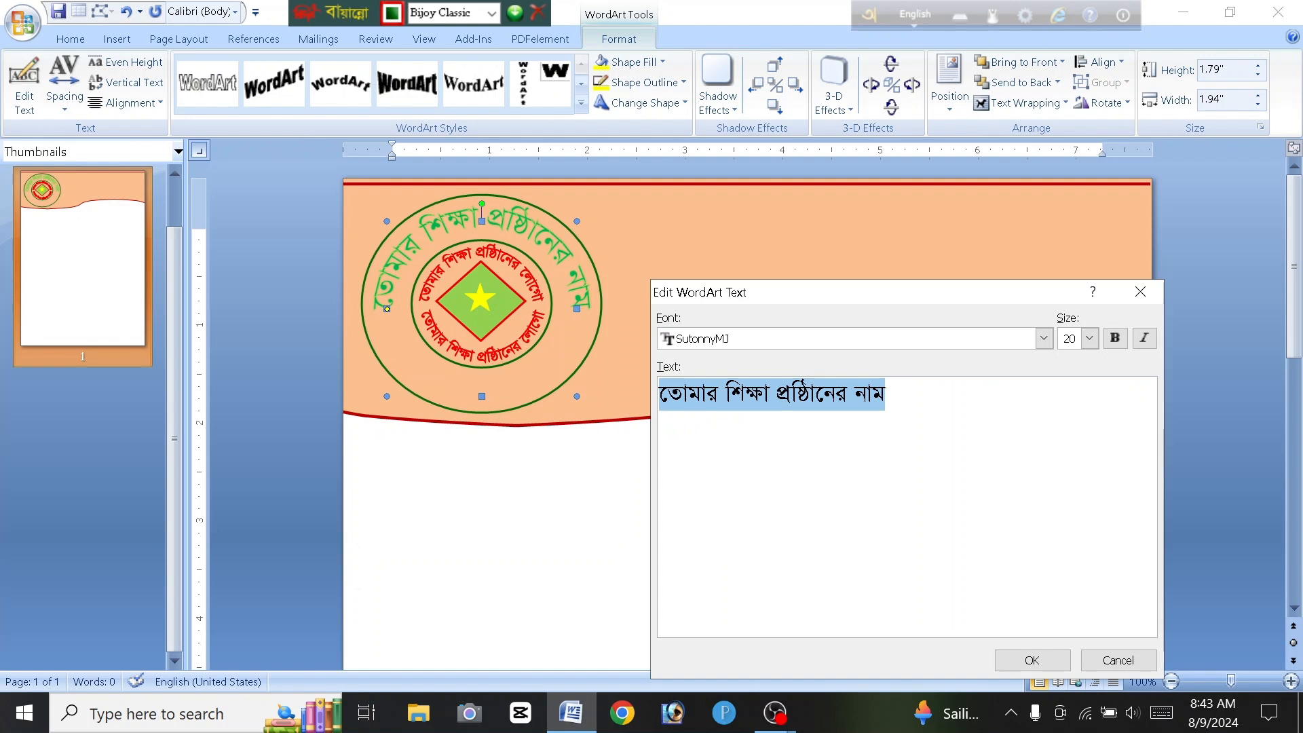
click(887, 394)
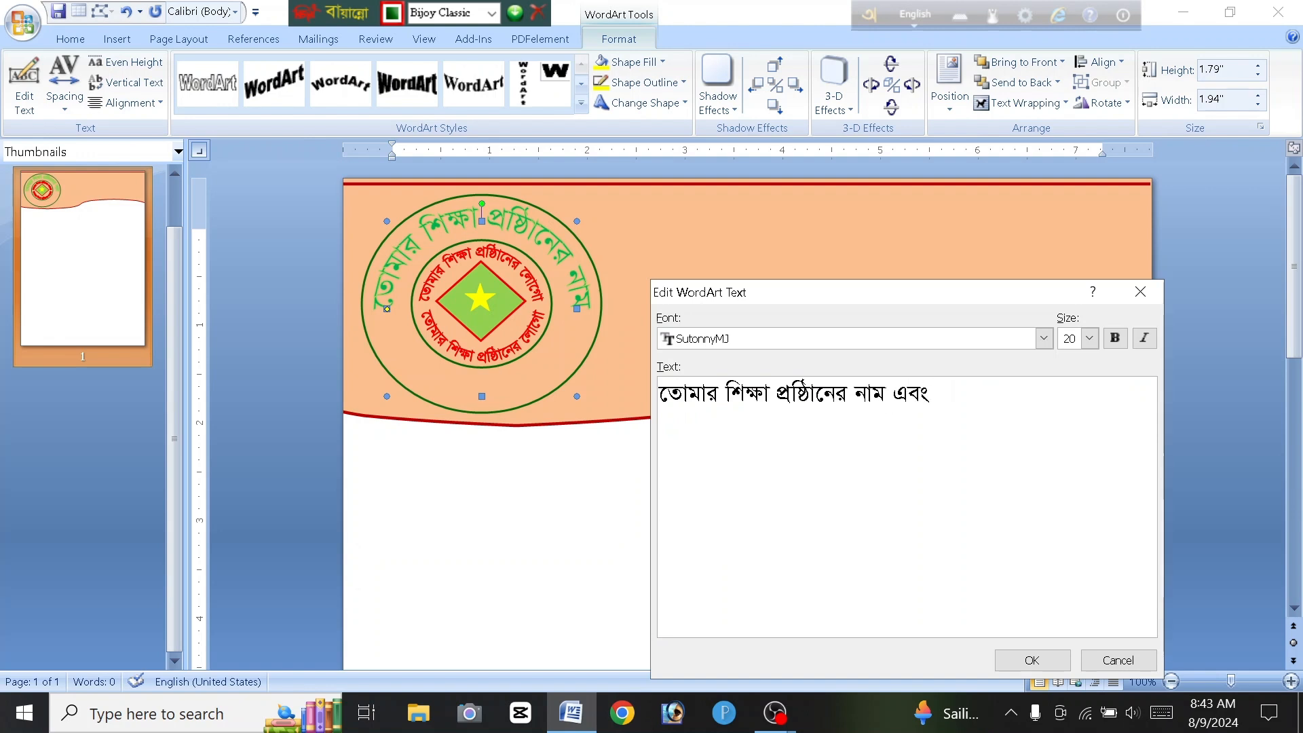
text(শুরু)
drag(966, 393, 659, 394)
right_click(714, 396)
click(764, 433)
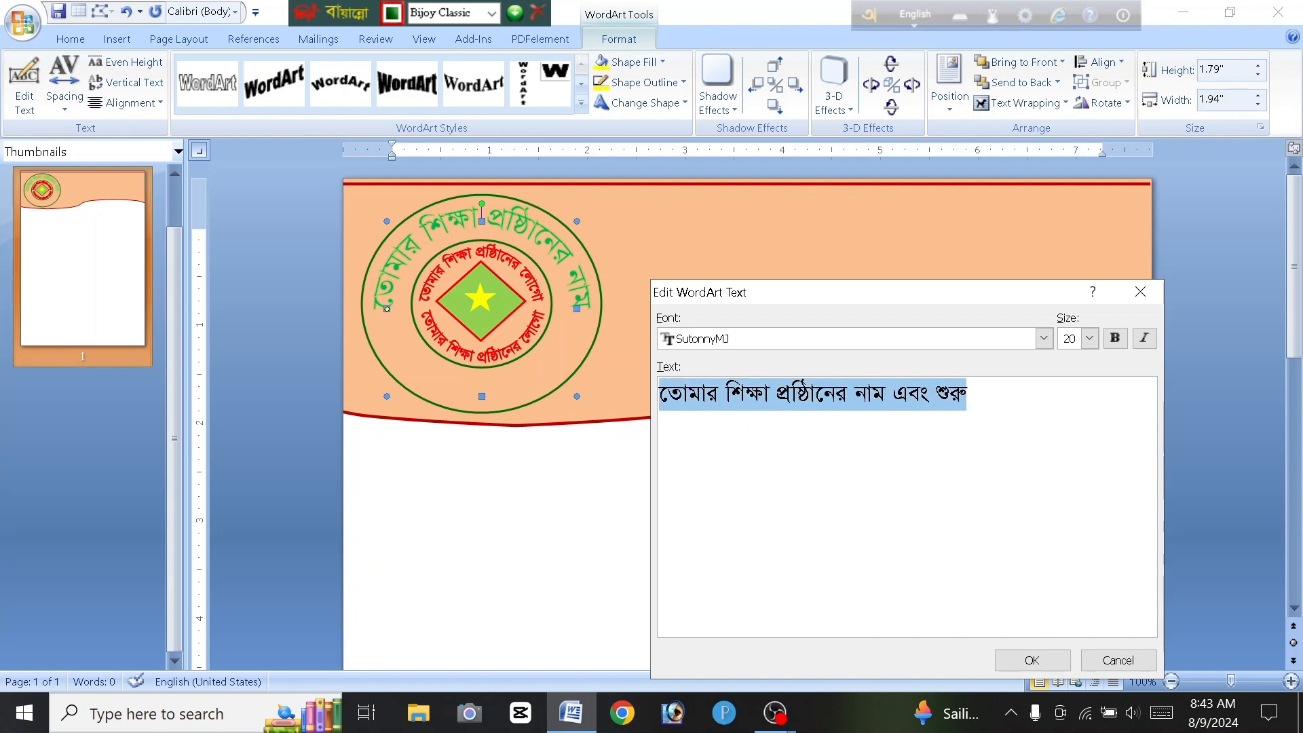
click(1118, 660)
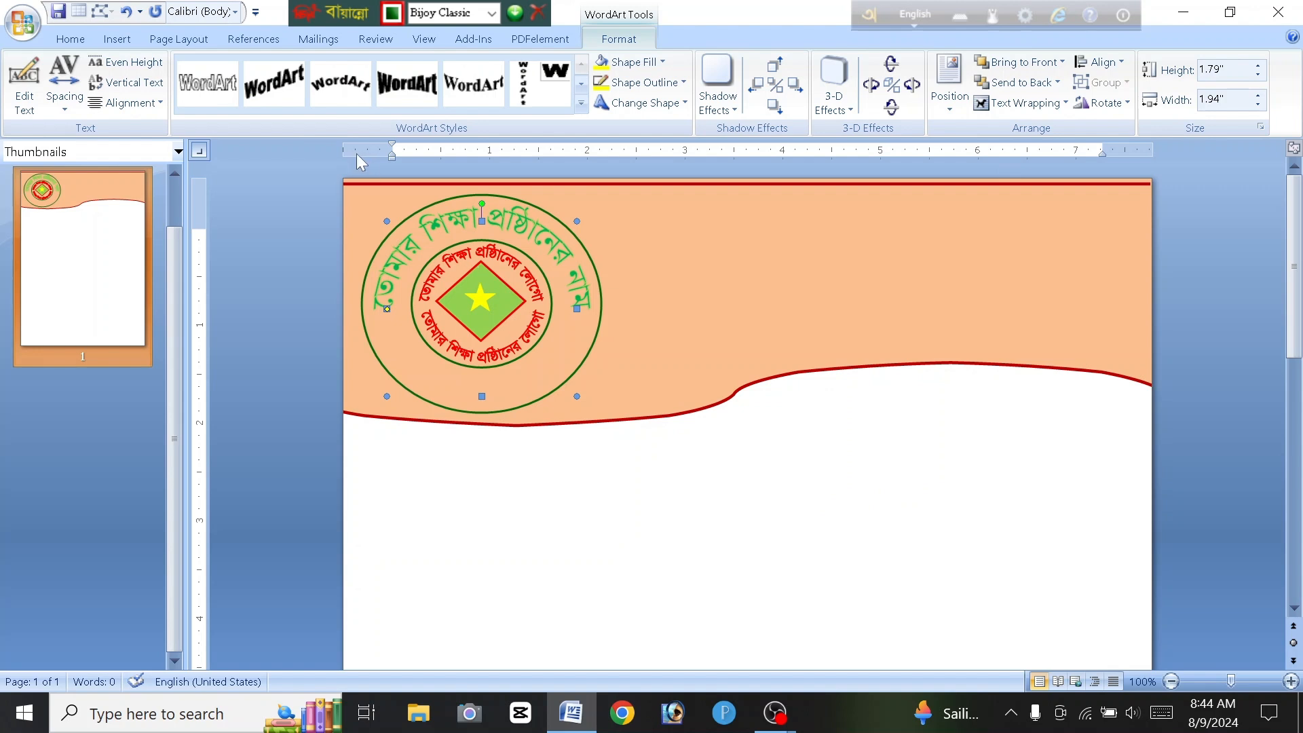
Step: Insert a new WordArt in the second style of the first row, pasting the copied line as its text
click(116, 38)
click(811, 81)
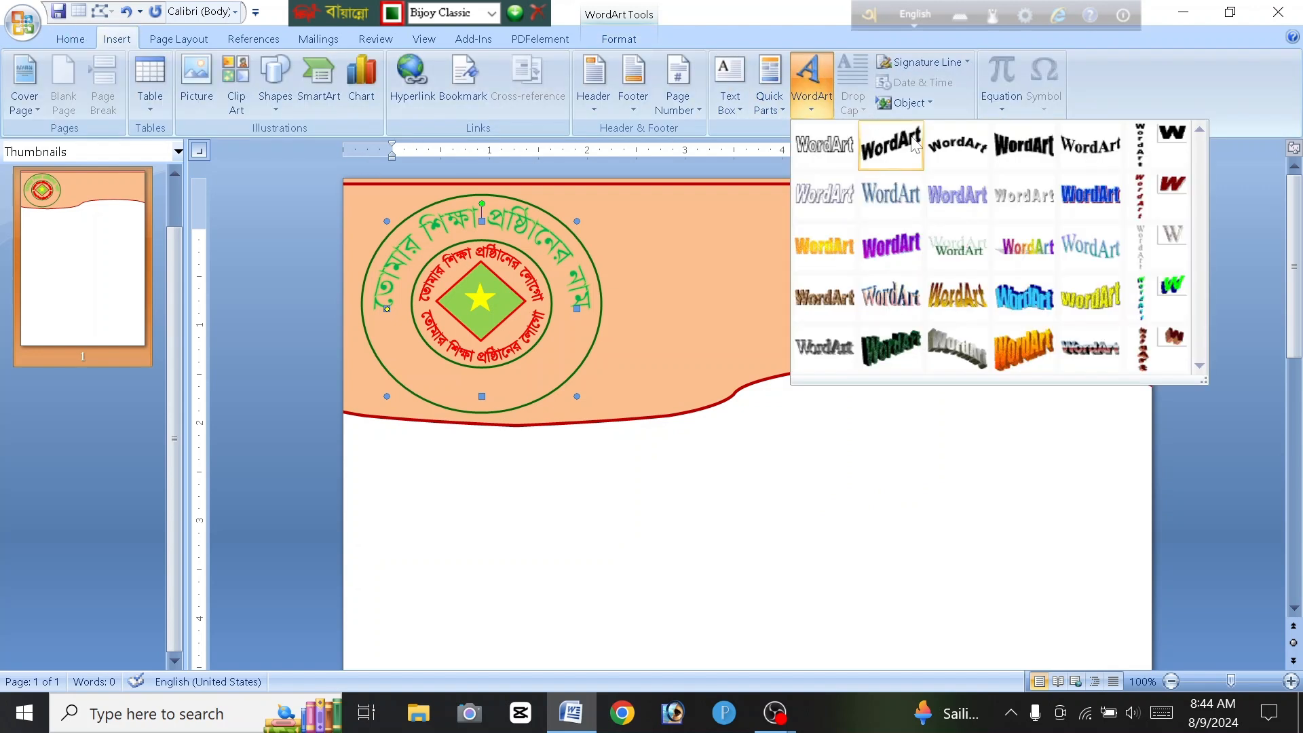
click(916, 144)
right_click(1016, 422)
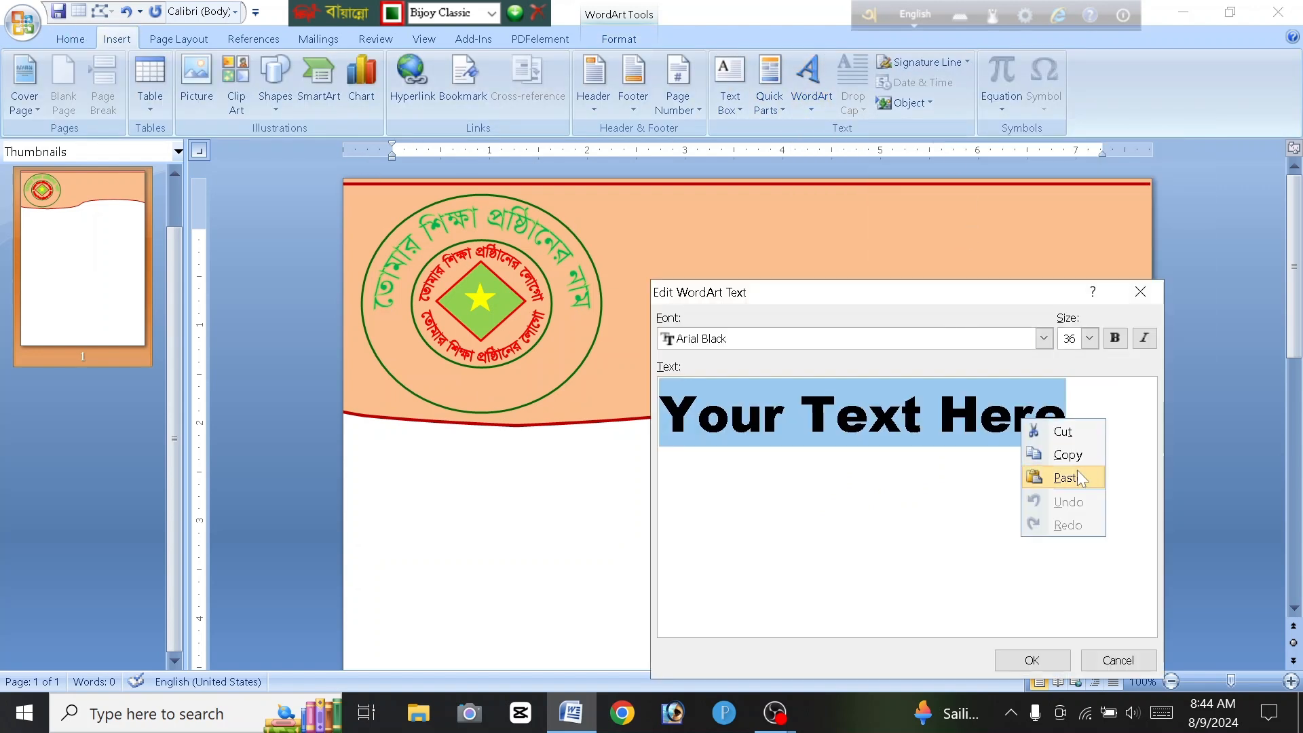
click(1054, 474)
Step: Set the new WordArt's text to SutonnyMJ at size 18 and confirm it
click(1090, 338)
click(1071, 358)
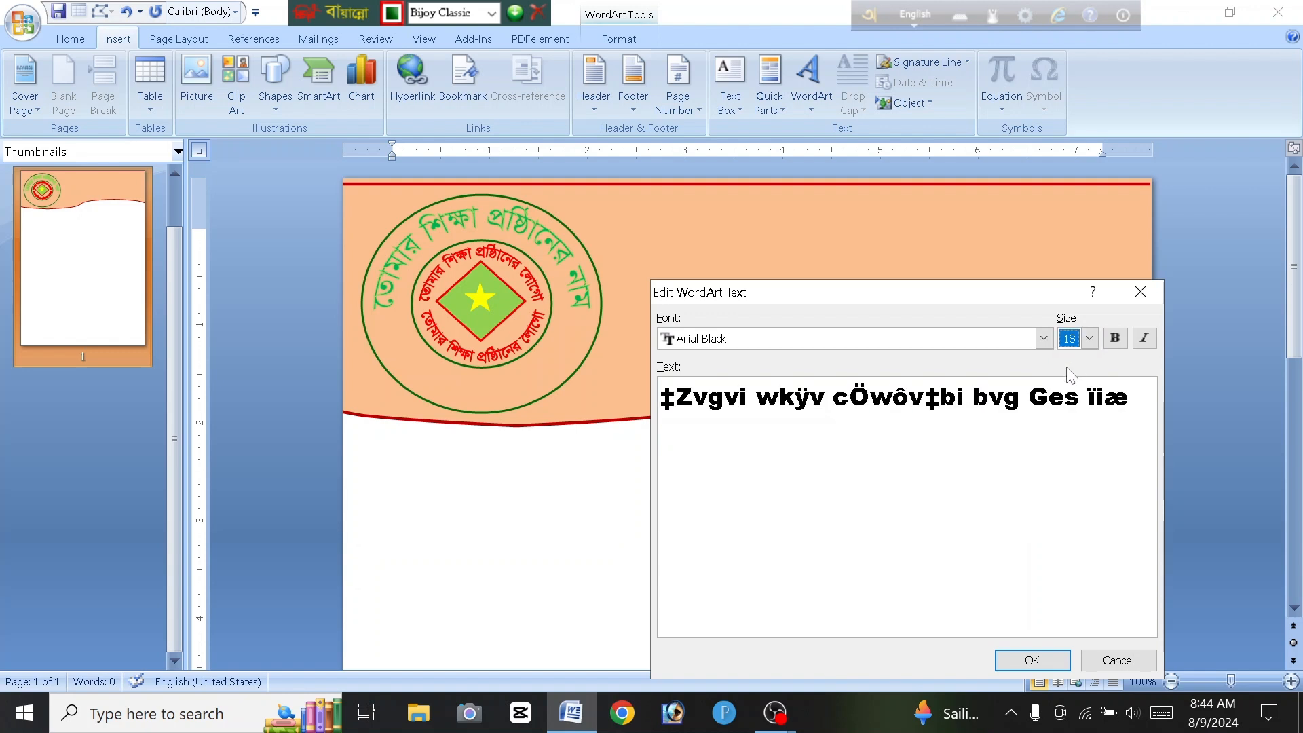
click(1044, 338)
drag(1045, 384, 1043, 429)
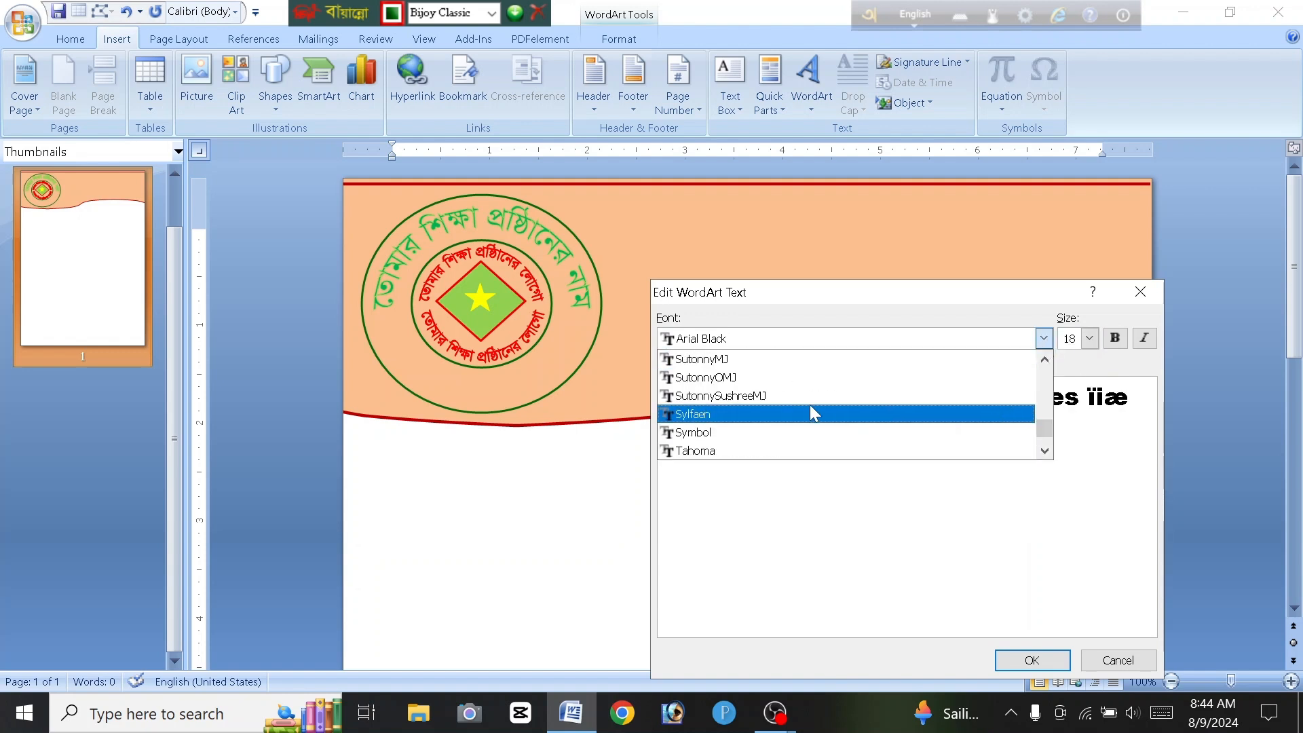
click(740, 387)
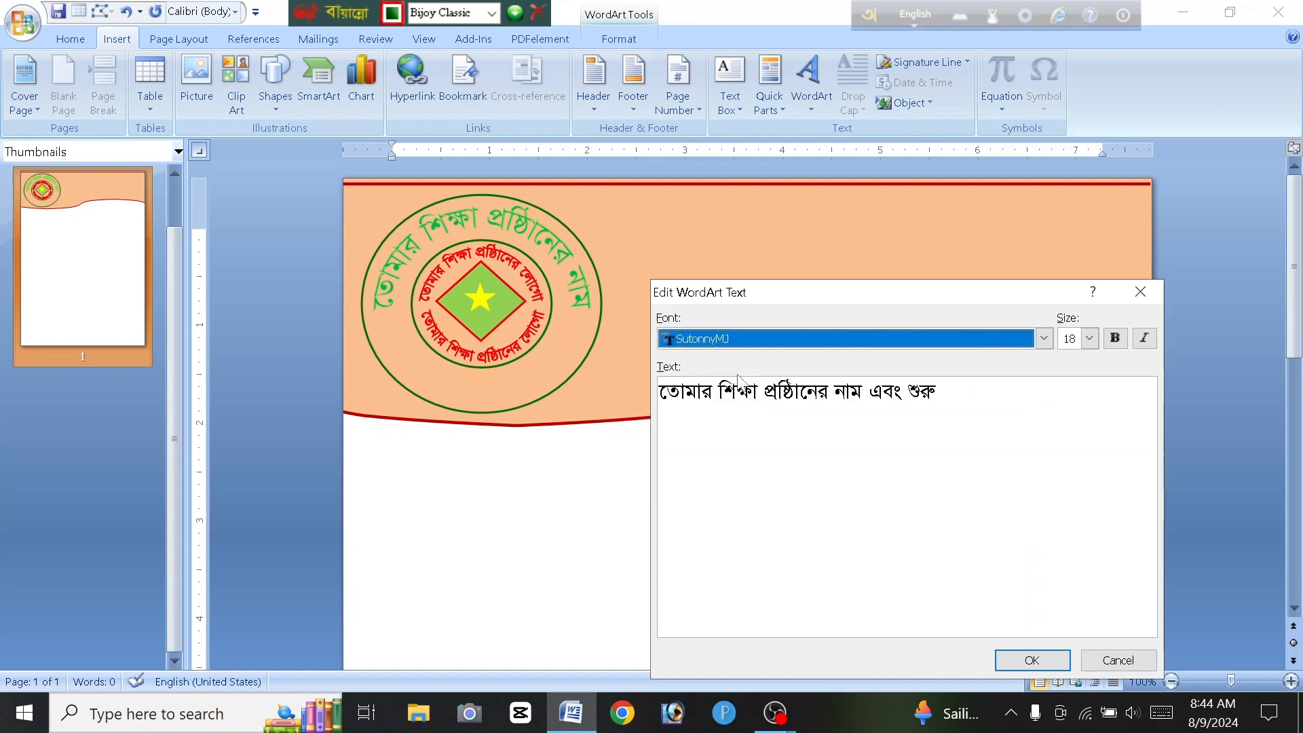
click(1032, 660)
Step: Place the new WordArt in front of the text and change its shape to a downward arch
click(1018, 102)
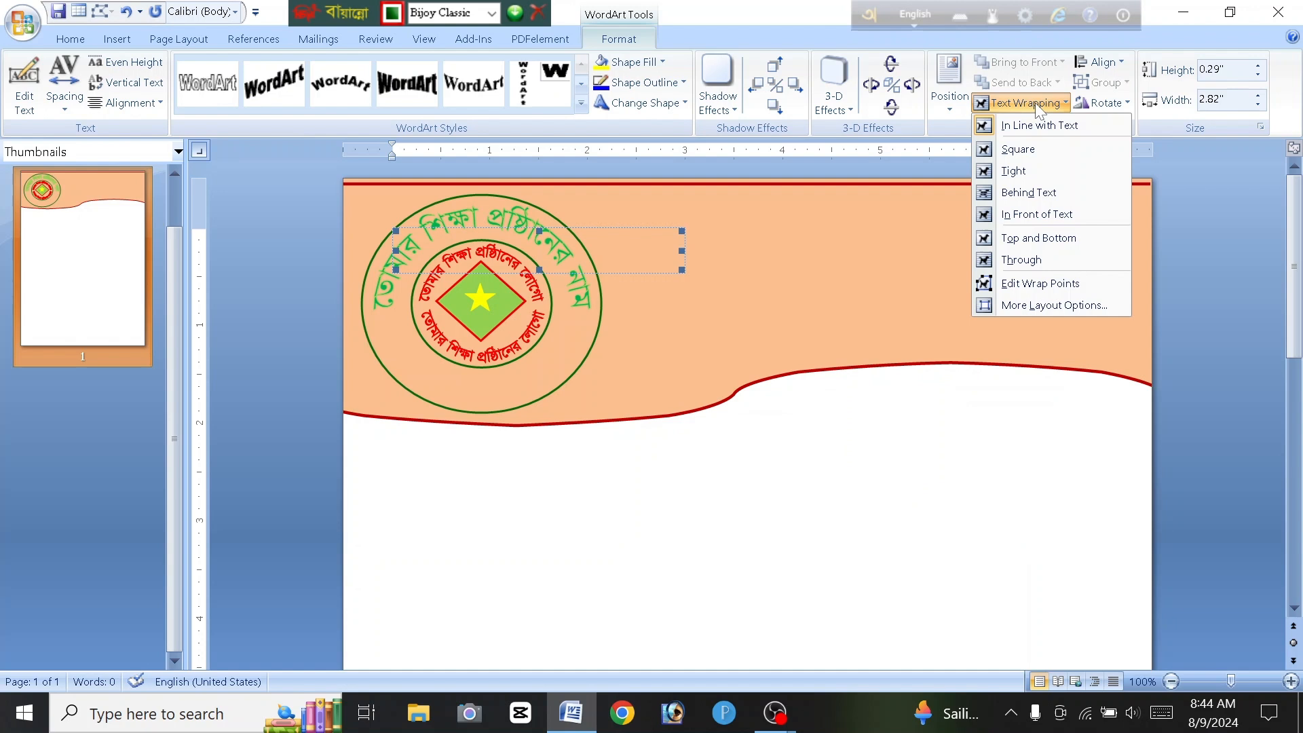
click(1012, 217)
click(645, 102)
click(664, 147)
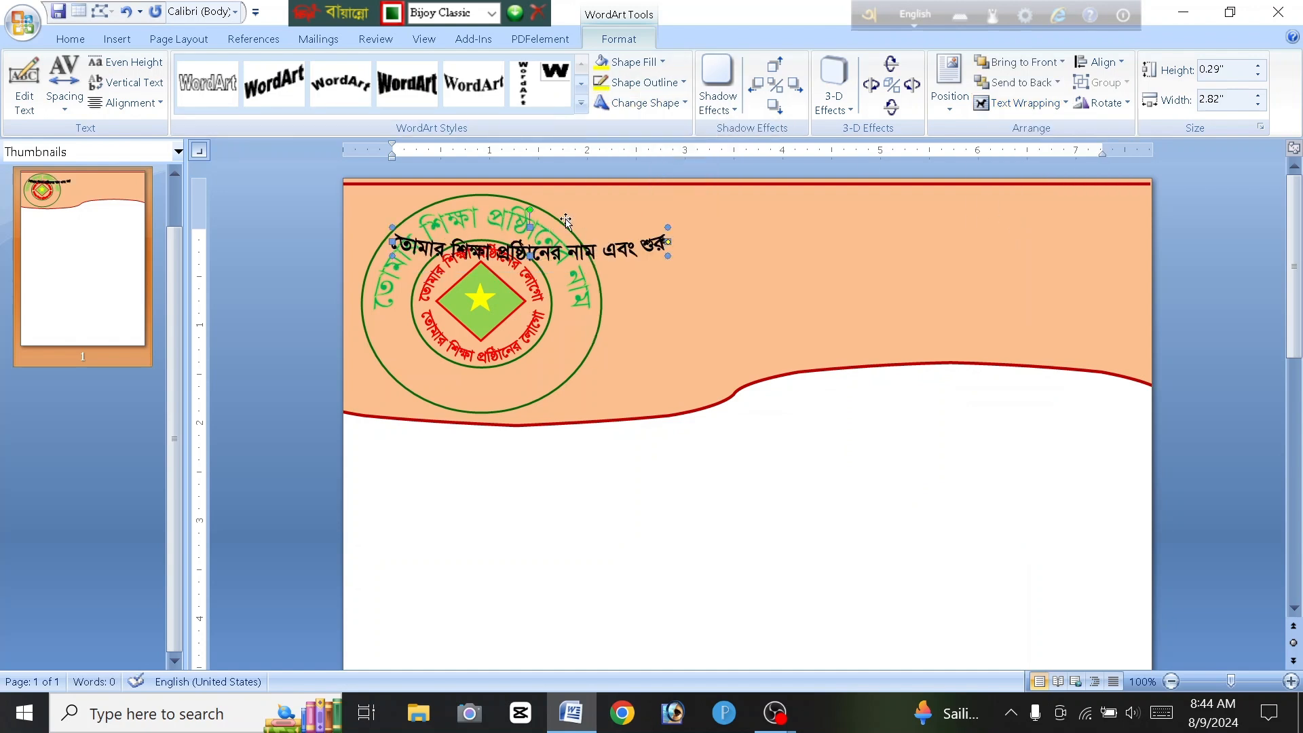
Step: Deepen the black arch WordArt's curve, resize it to about 2.82" high by 2.35" wide, and move it onto the logo's lower ring
drag(529, 257, 519, 450)
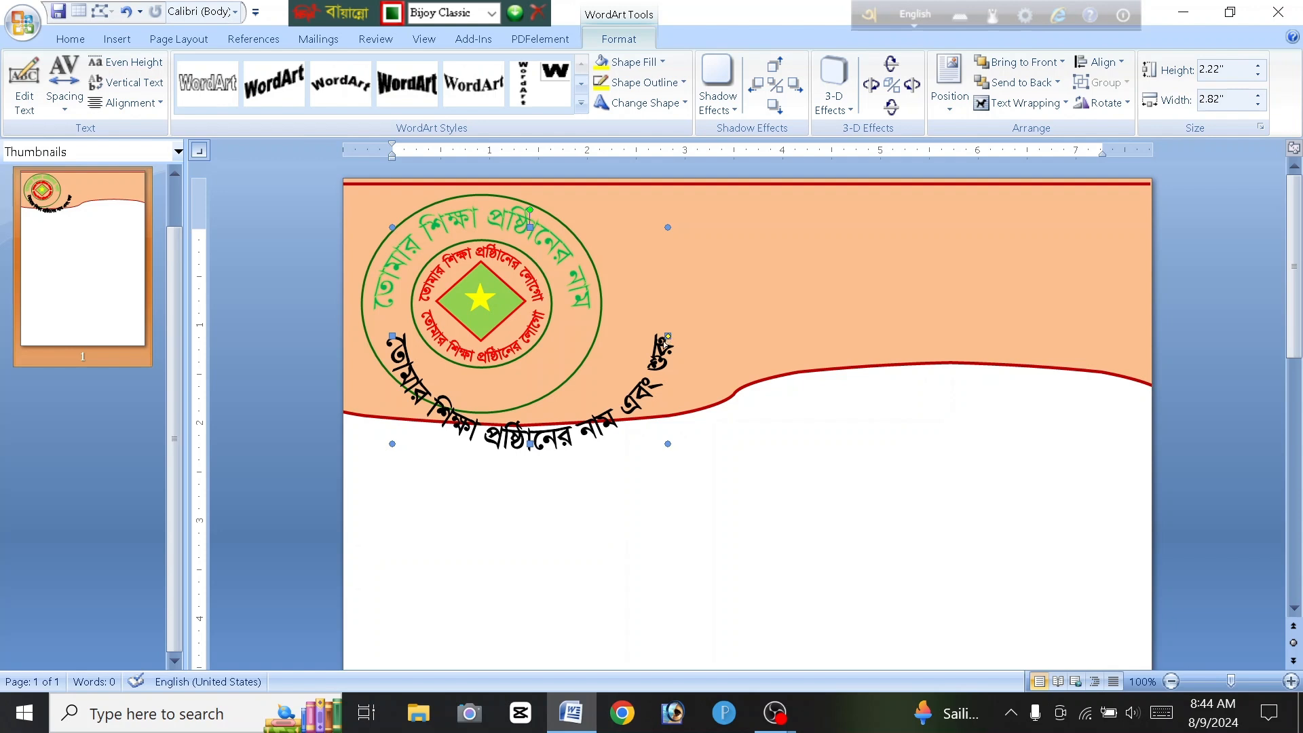
drag(667, 337, 663, 367)
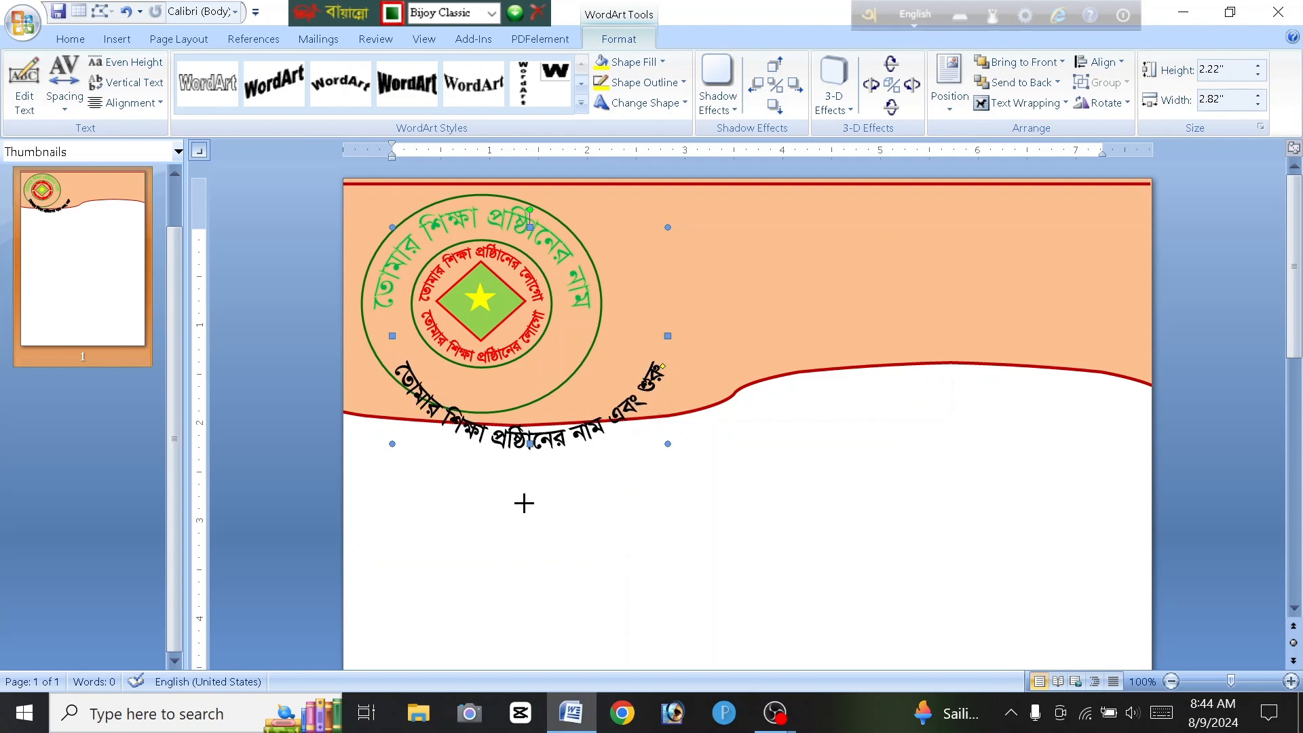
drag(530, 444, 525, 504)
drag(668, 365, 638, 365)
drag(588, 465, 548, 382)
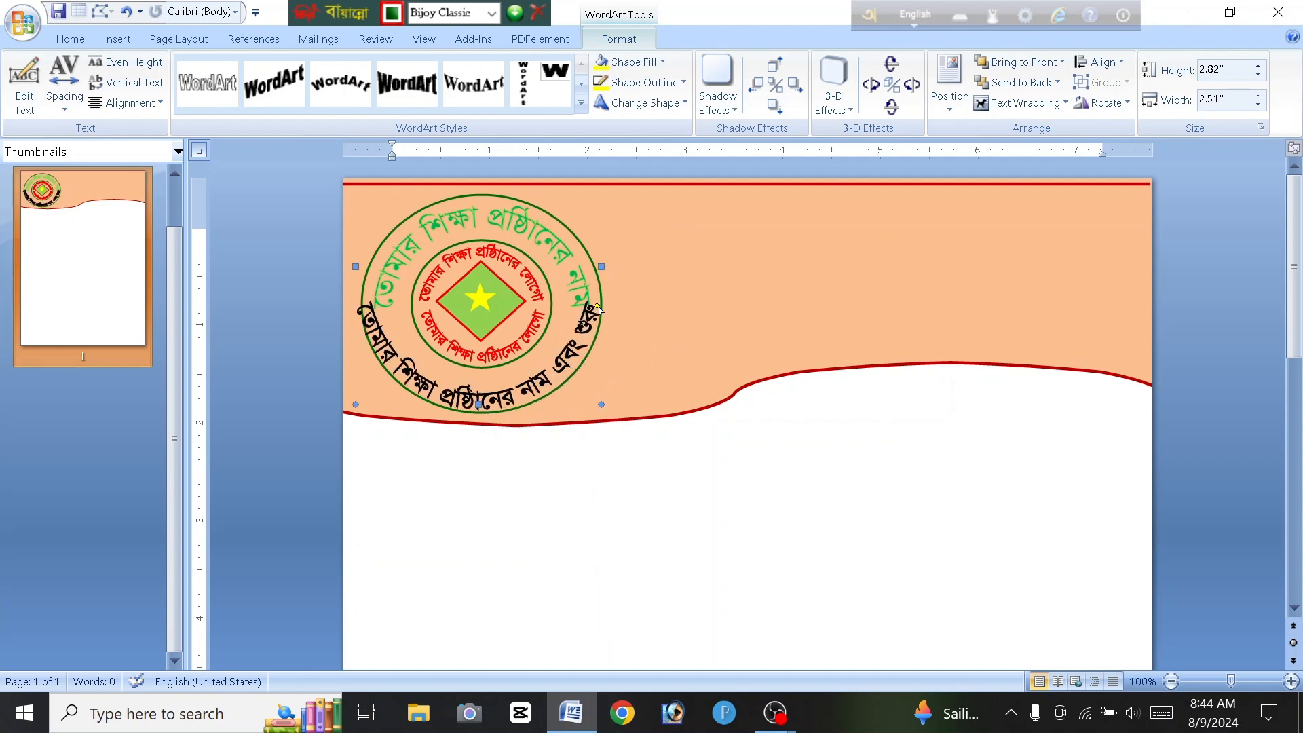
drag(595, 327, 594, 325)
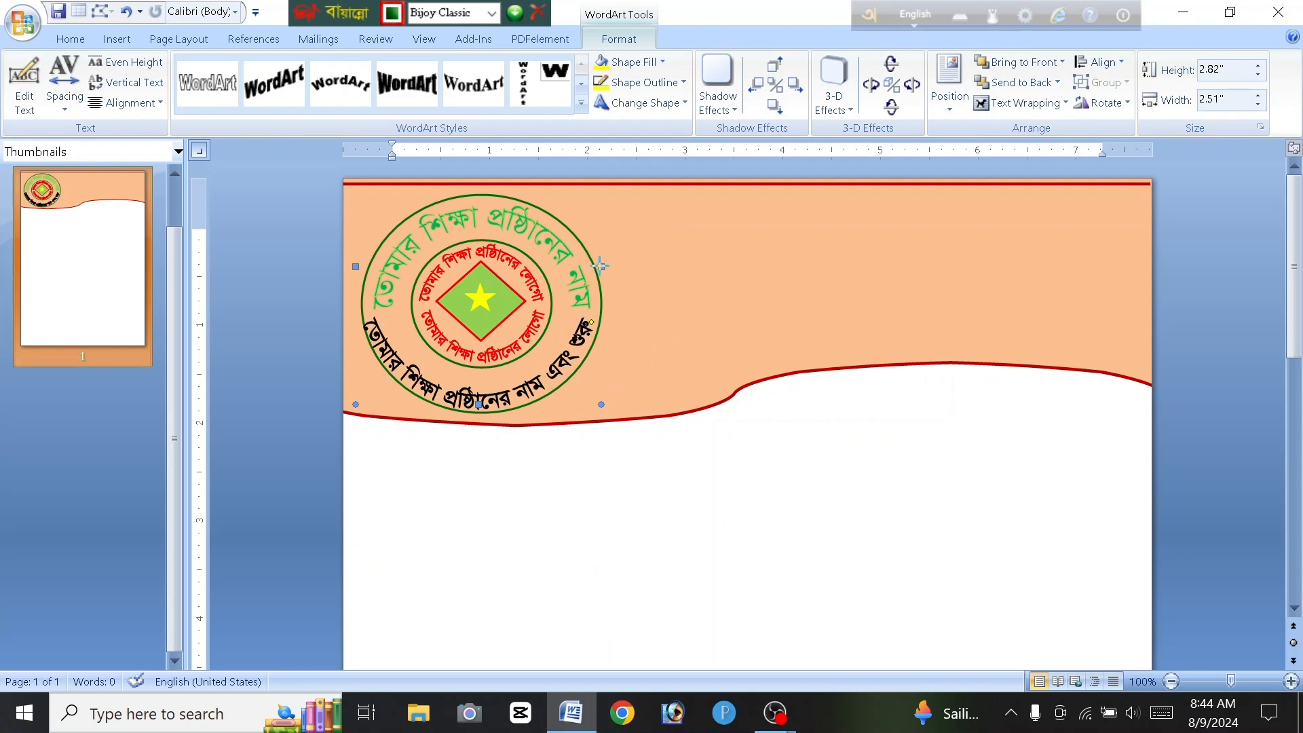
drag(585, 264, 585, 267)
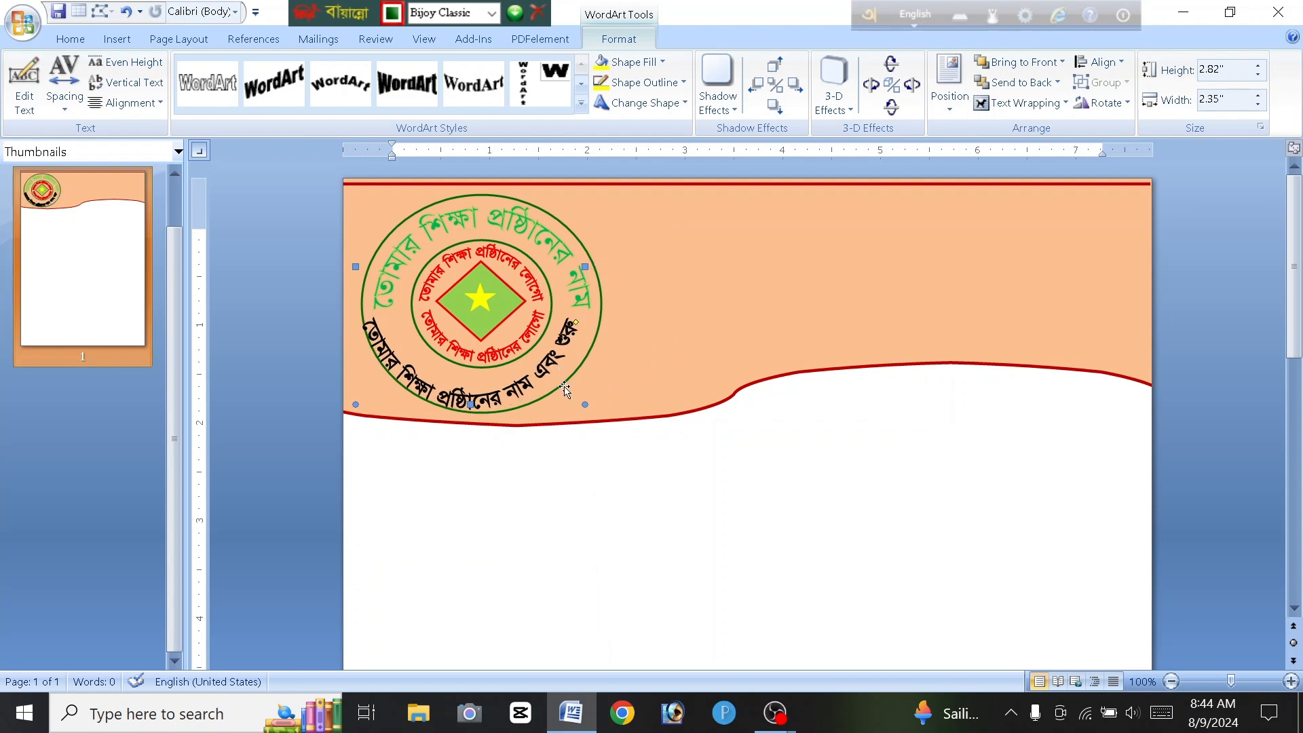
Step: Reduce the black arch WordArt's height to about 2.69" and nudge it right and down to centre it between the two circles
key(ctrl+Right)
key(ctrl+Right)
key(ctrl+Right)
key(ctrl+Right)
key(ctrl+Right)
key(ctrl+Right)
key(ctrl+Right)
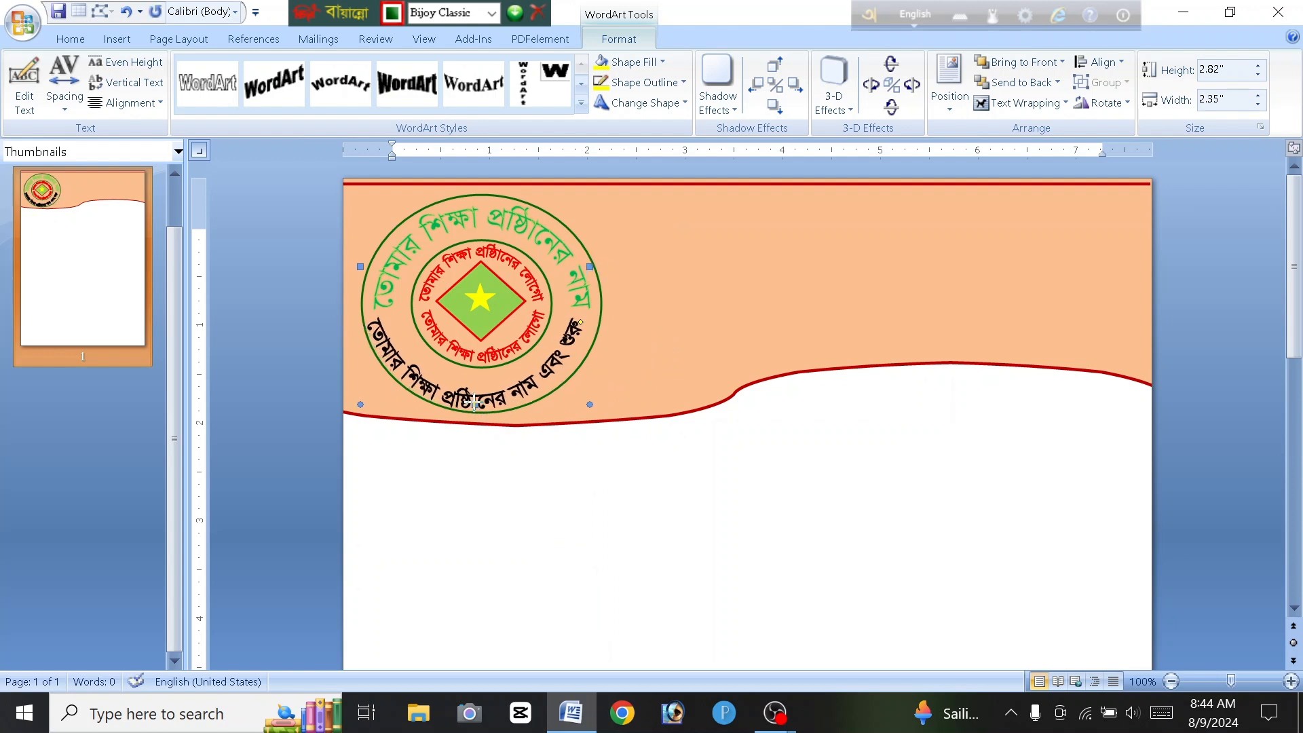
drag(475, 405, 476, 394)
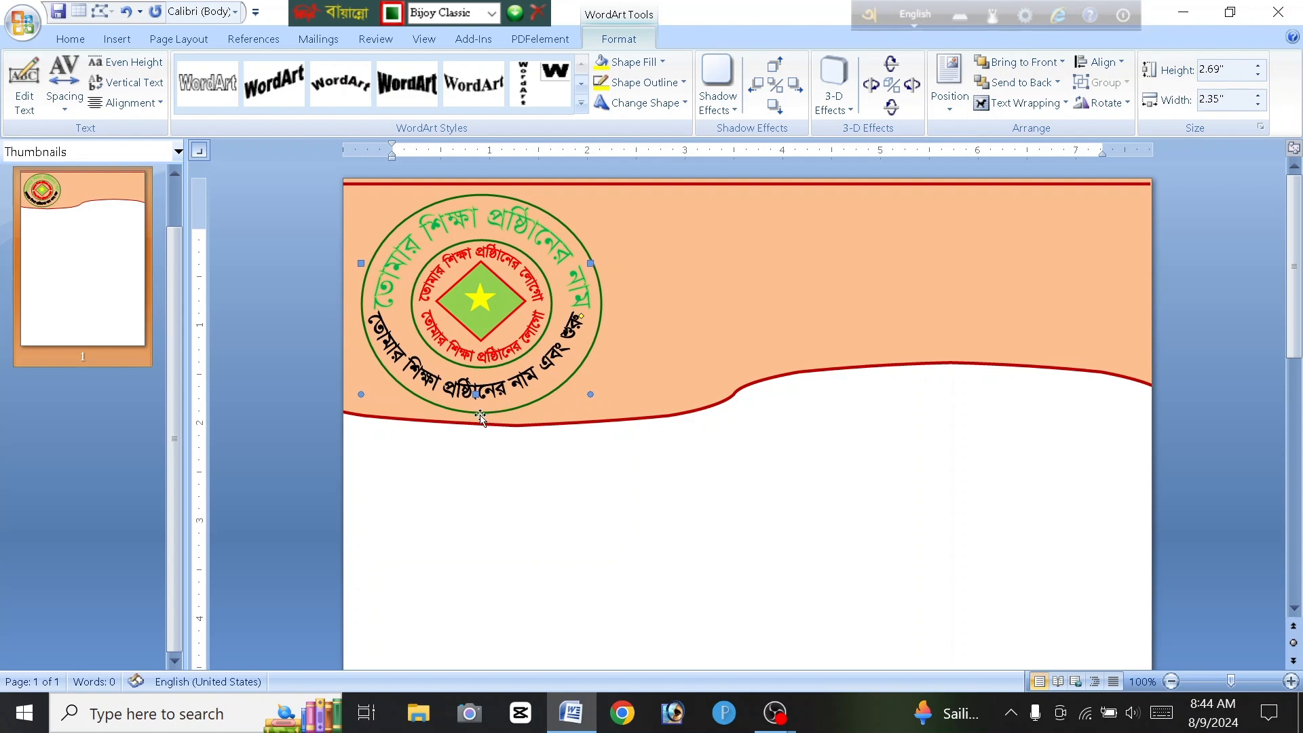
key(ctrl+Down)
key(ctrl+Down)
key(ctrl+Down)
key(ctrl+Down)
key(ctrl+Right)
key(ctrl+Right)
key(ctrl+Right)
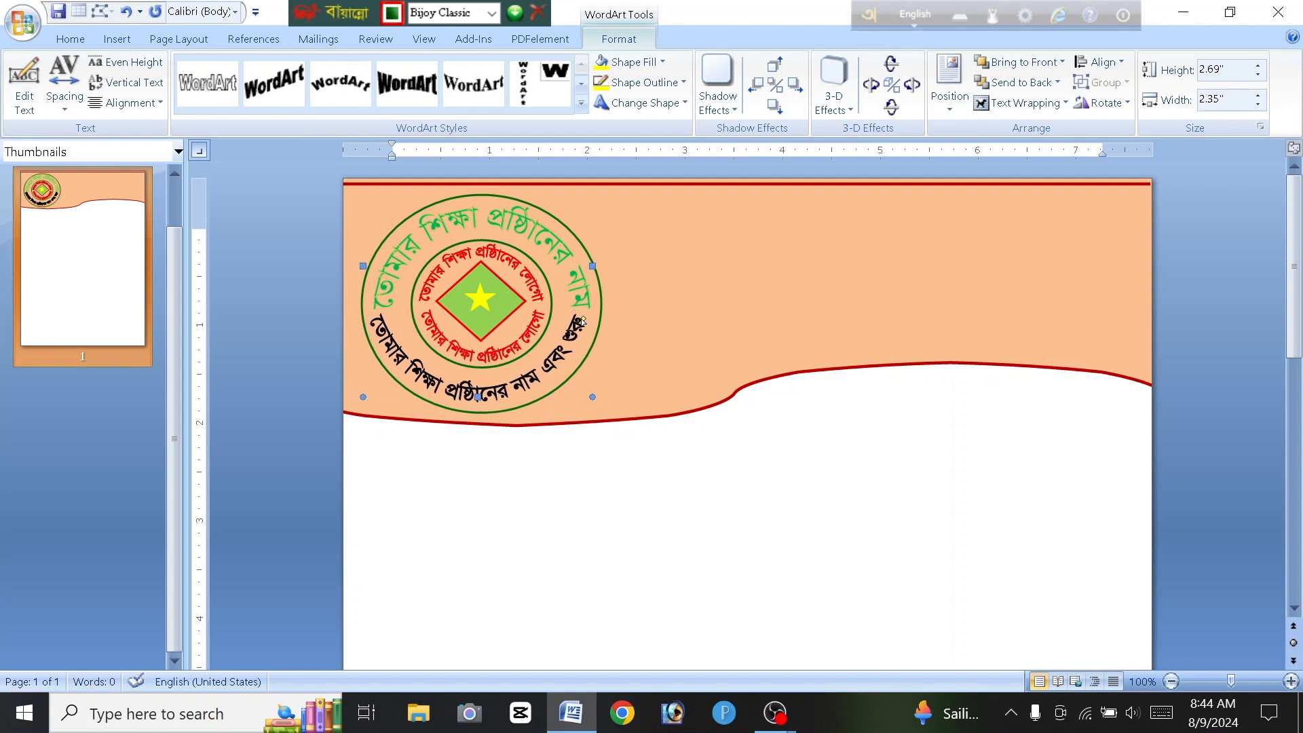
Step: Fine-tune the black arch's curve, set its height to about 2.73", and nudge it vertically to sit evenly within the lower ring
drag(582, 319, 581, 321)
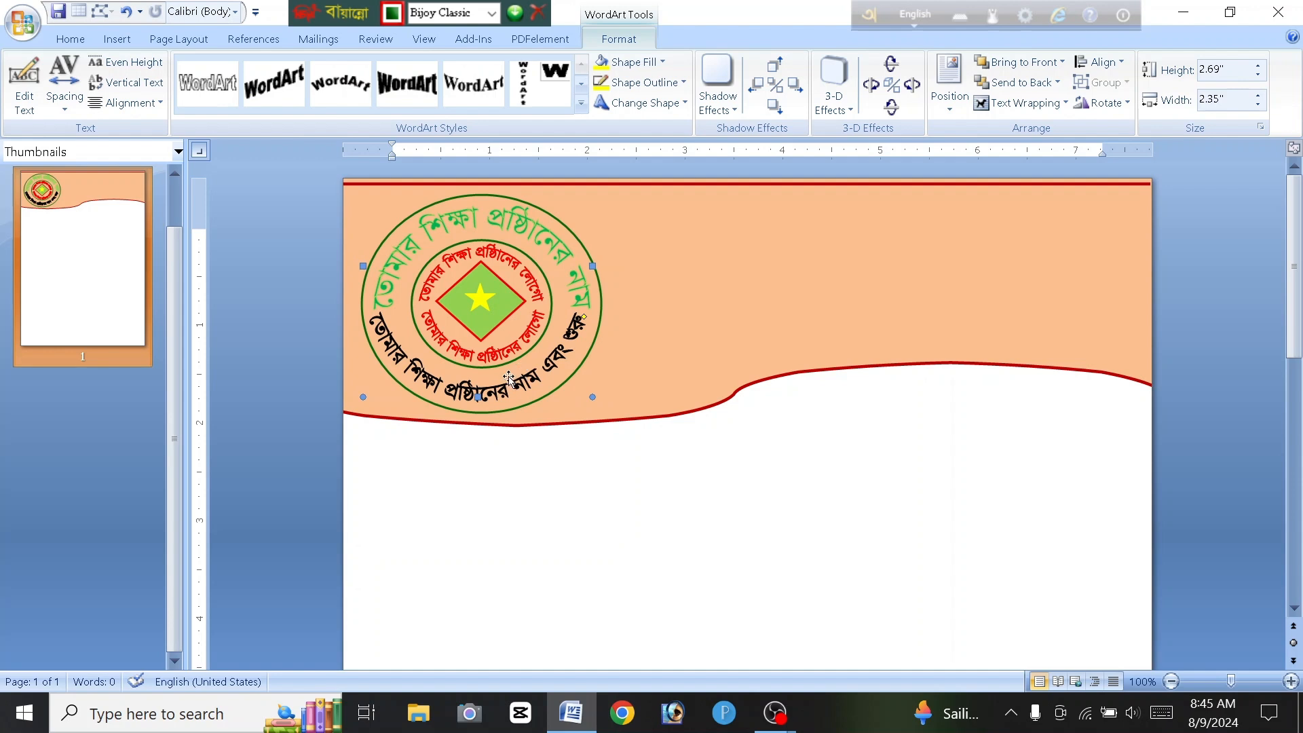
key(ctrl+Down)
key(ctrl+Down)
key(ctrl+Down)
key(ctrl+Down)
key(ctrl+Down)
key(ctrl+Down)
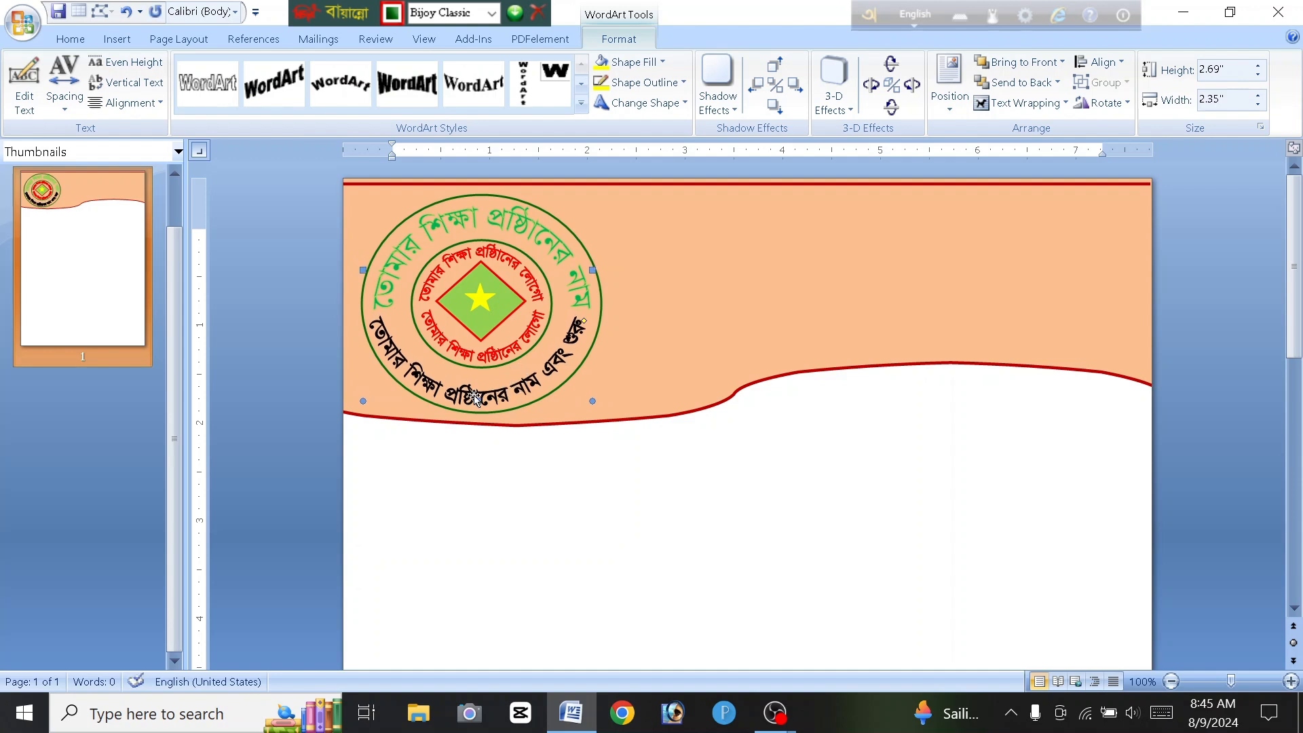
drag(477, 401, 476, 404)
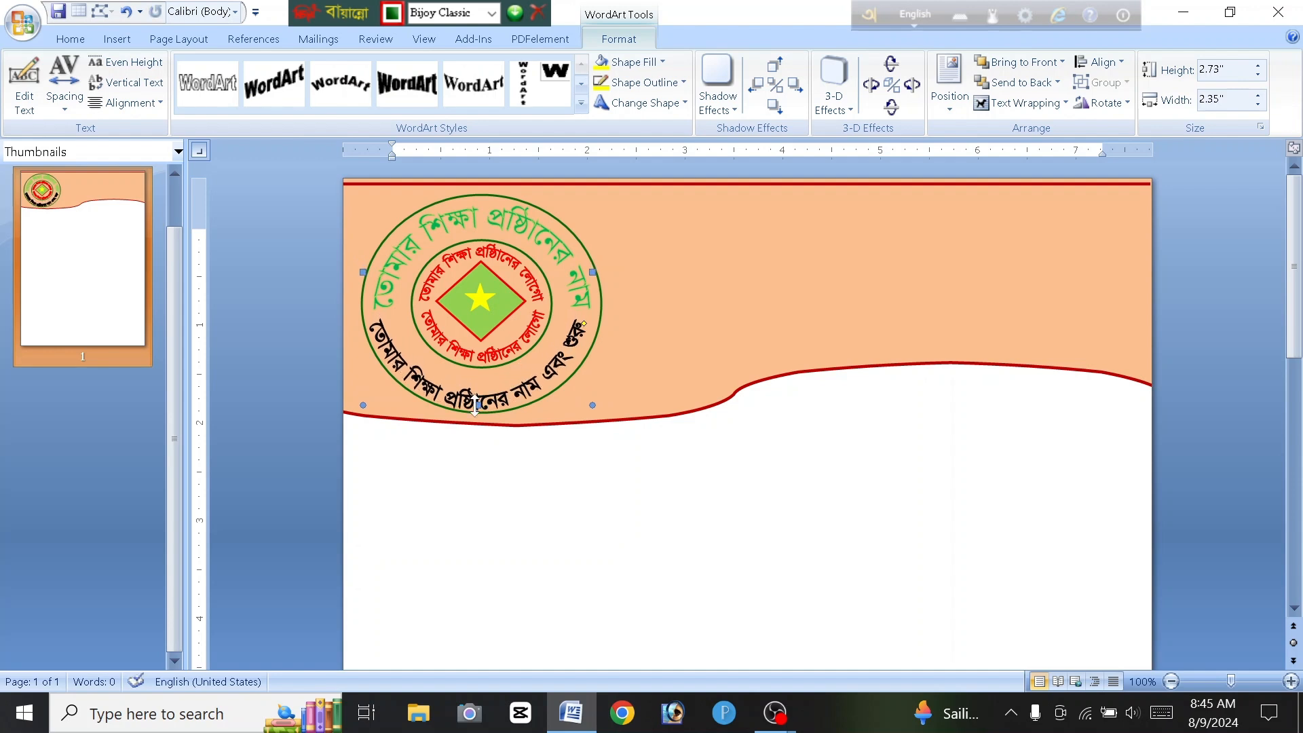
key(ctrl+Up)
key(ctrl+Up)
key(ctrl+Up)
key(ctrl+Up)
key(ctrl+Up)
key(ctrl+Up)
key(ctrl+Up)
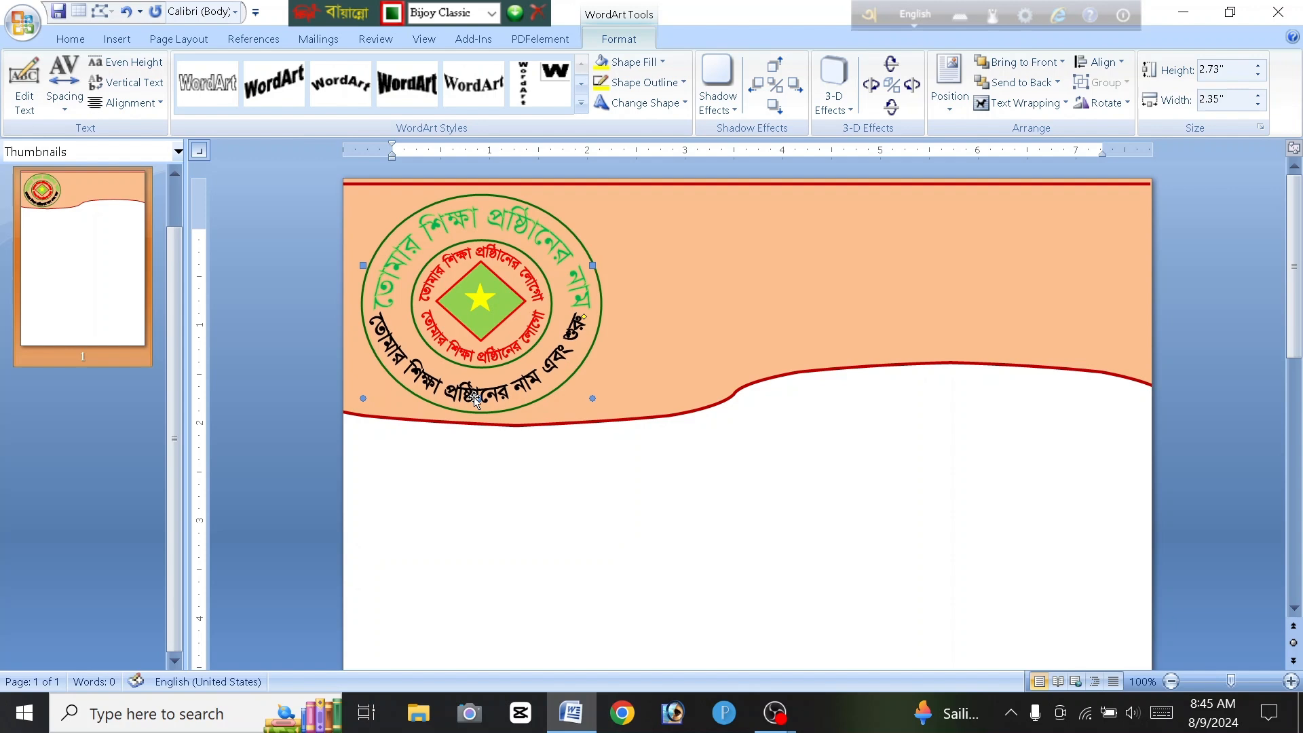
drag(585, 327, 570, 347)
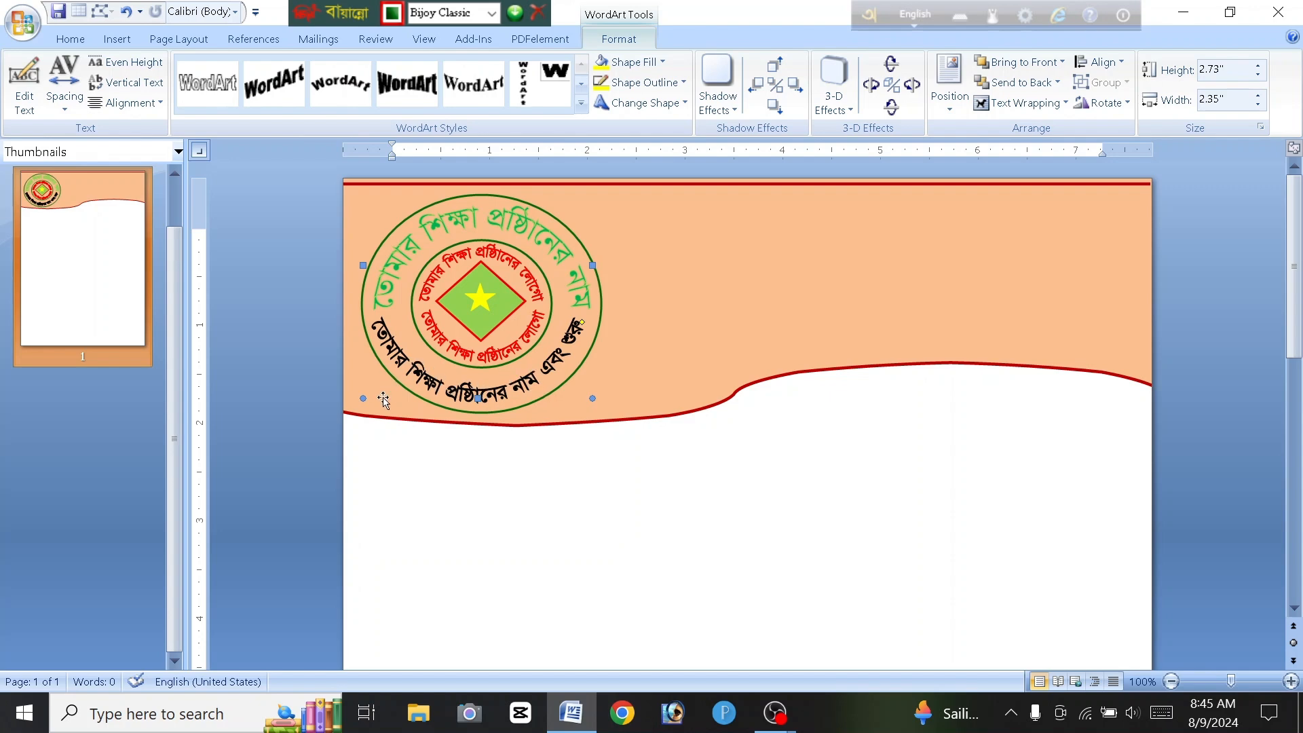
click(550, 433)
click(484, 391)
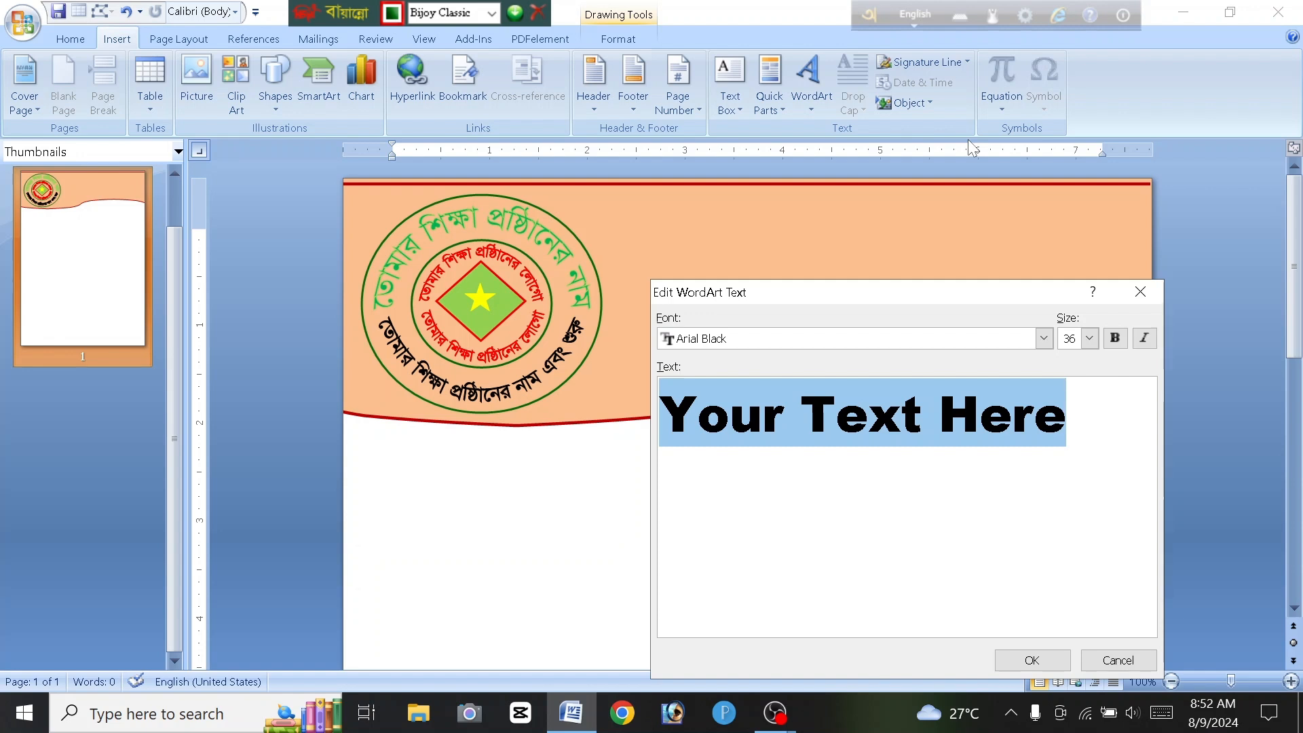
Step: Replace the new WordArt's placeholder text with the copied Bengali line and set its font to SutonnyMJ
text(‡Zvgvi wkÿv cÖwôv‡bi bvg Ges iiæ)
click(1044, 338)
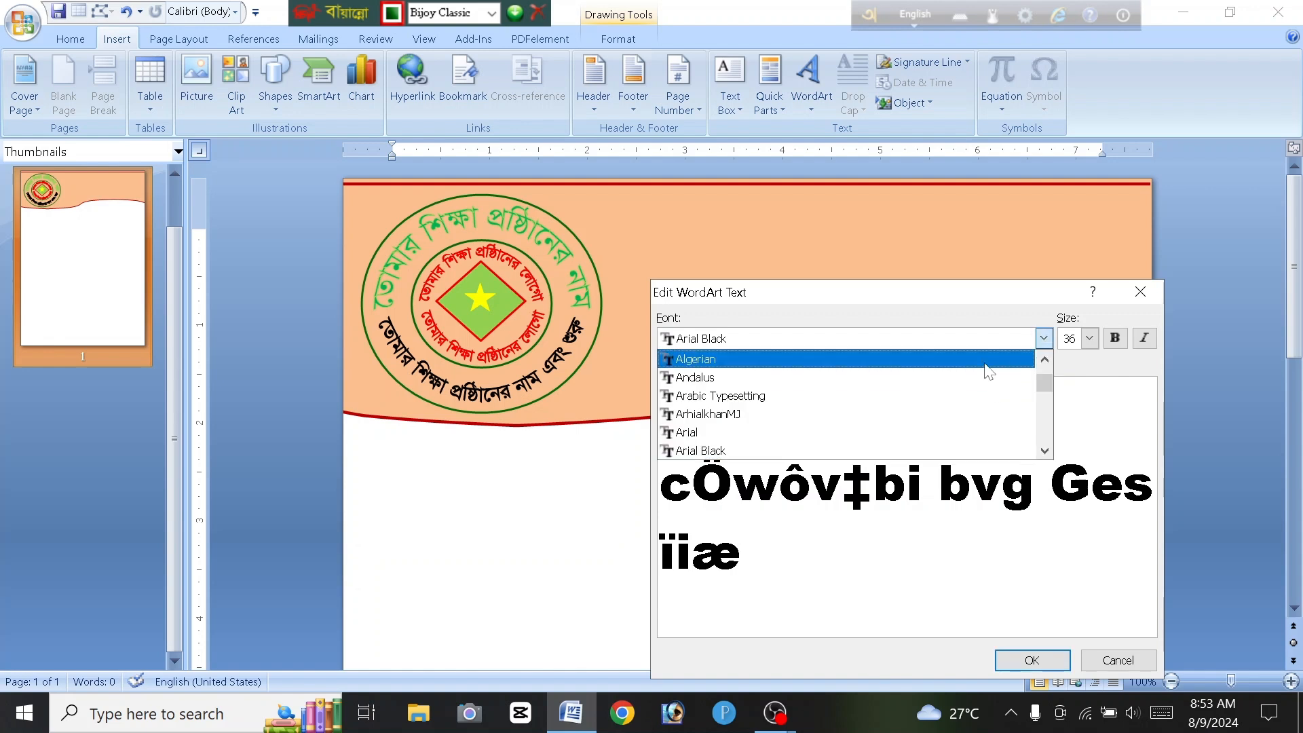
scroll(970, 391, down, 10)
scroll(972, 392, down, 20)
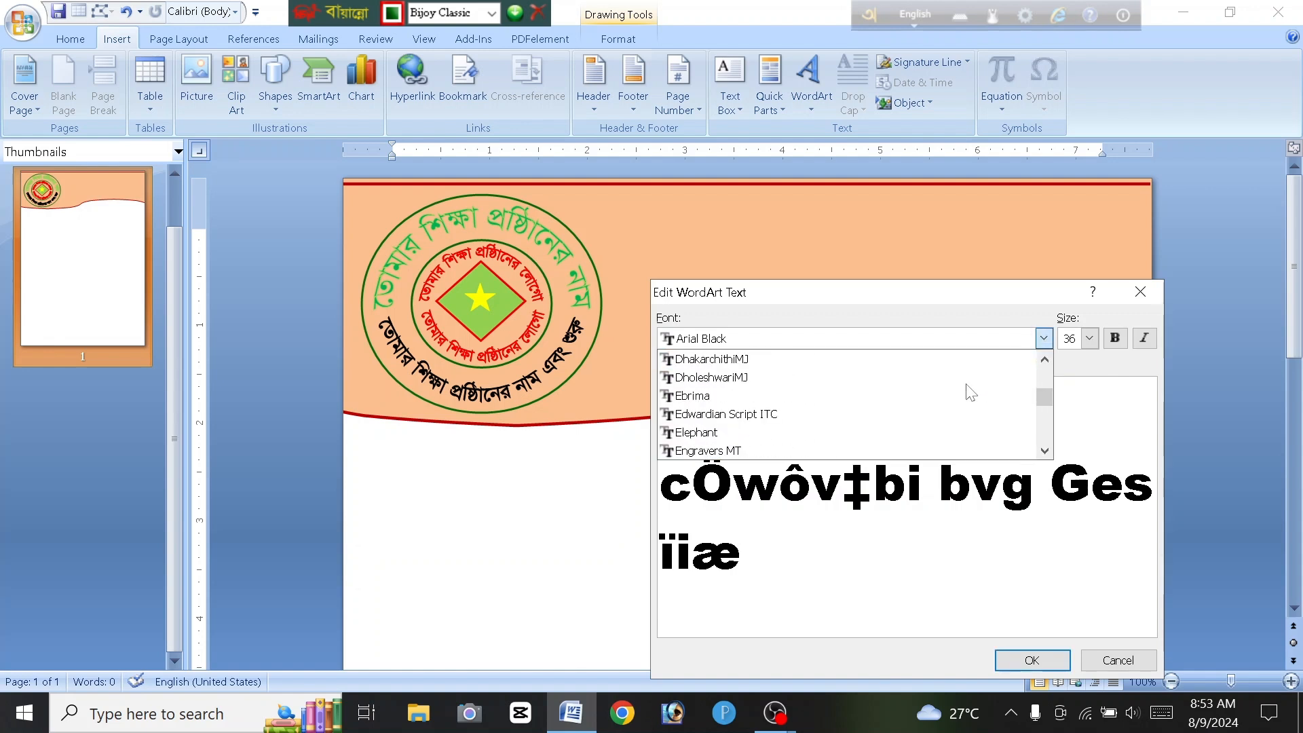
scroll(860, 417, down, 12)
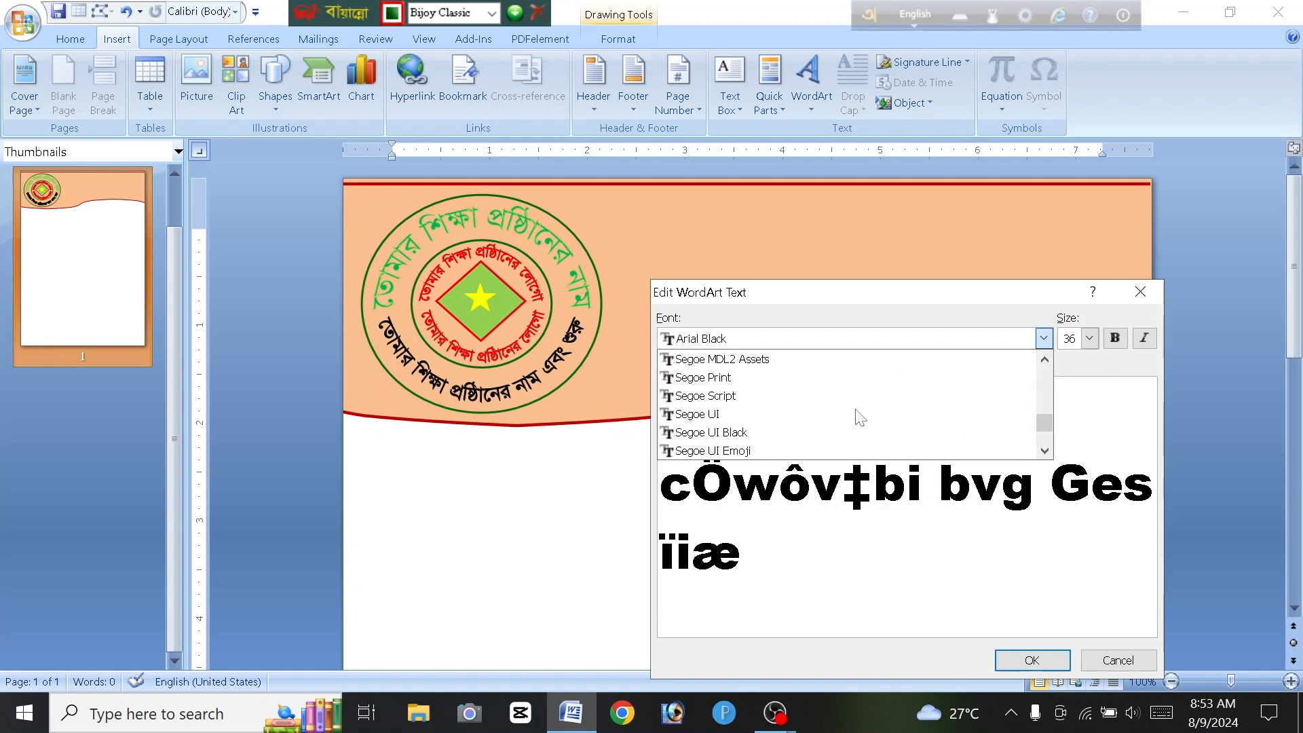
click(787, 451)
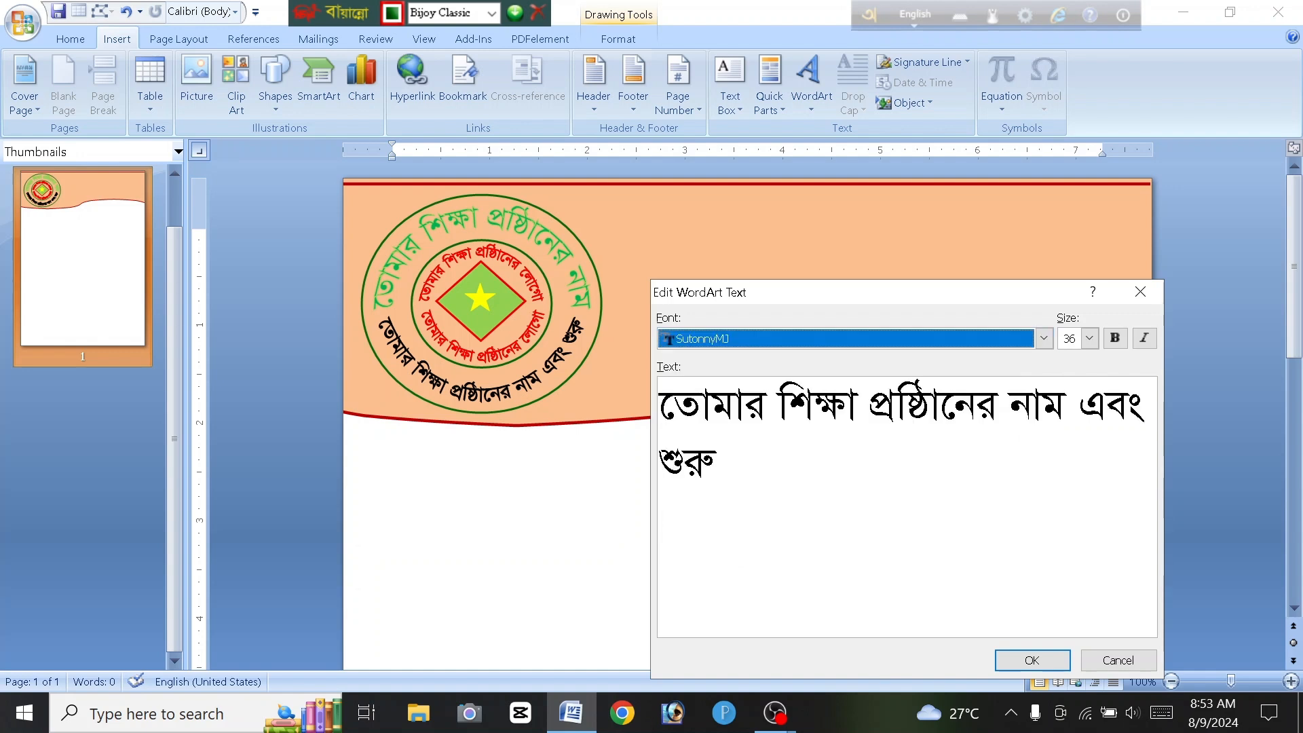
Step: Remove the ending "এবং শুরু" from the new WordArt's text and confirm it
click(732, 468)
key(BackSpace)
key(BackSpace)
key(BackSpace)
key(BackSpace)
key(BackSpace)
key(BackSpace)
key(BackSpace)
key(BackSpace)
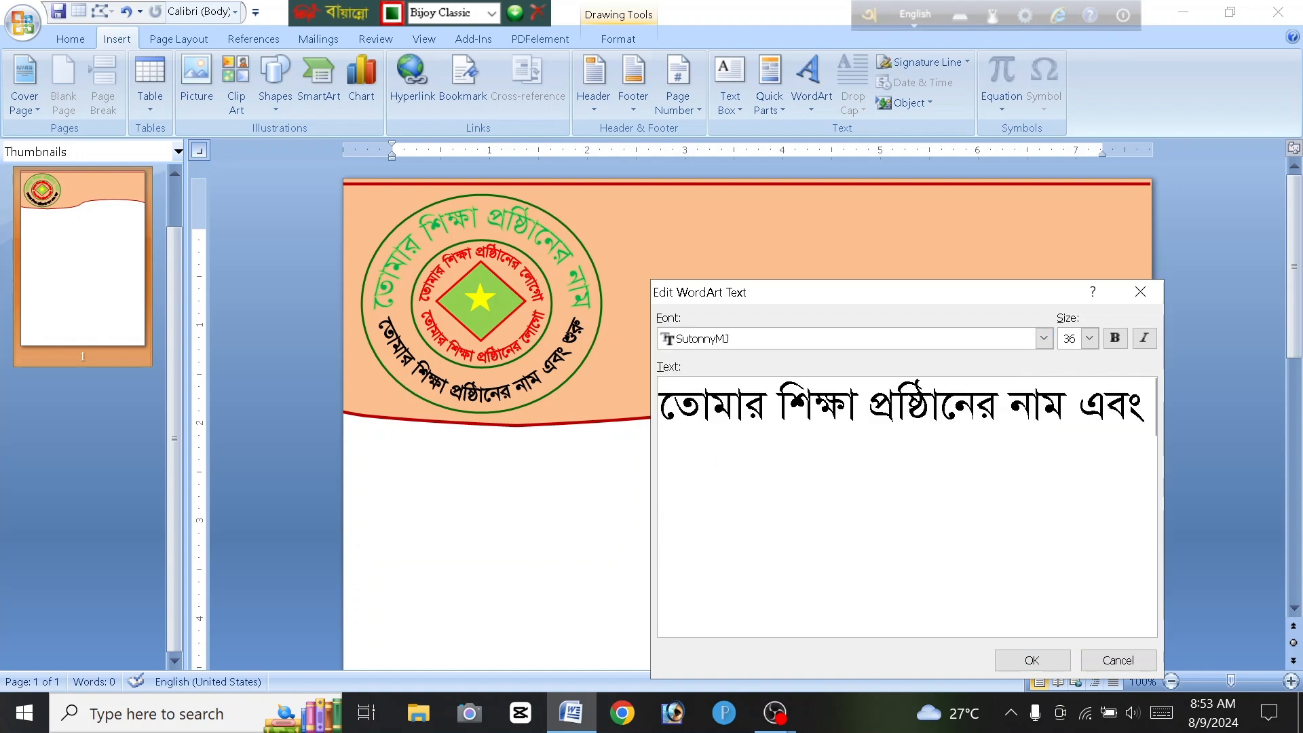
click(1028, 661)
Step: Give the new name WordArt the straight plain-text shape and change its text wrapping so it floats freely
click(643, 103)
click(609, 146)
click(1053, 103)
click(1029, 148)
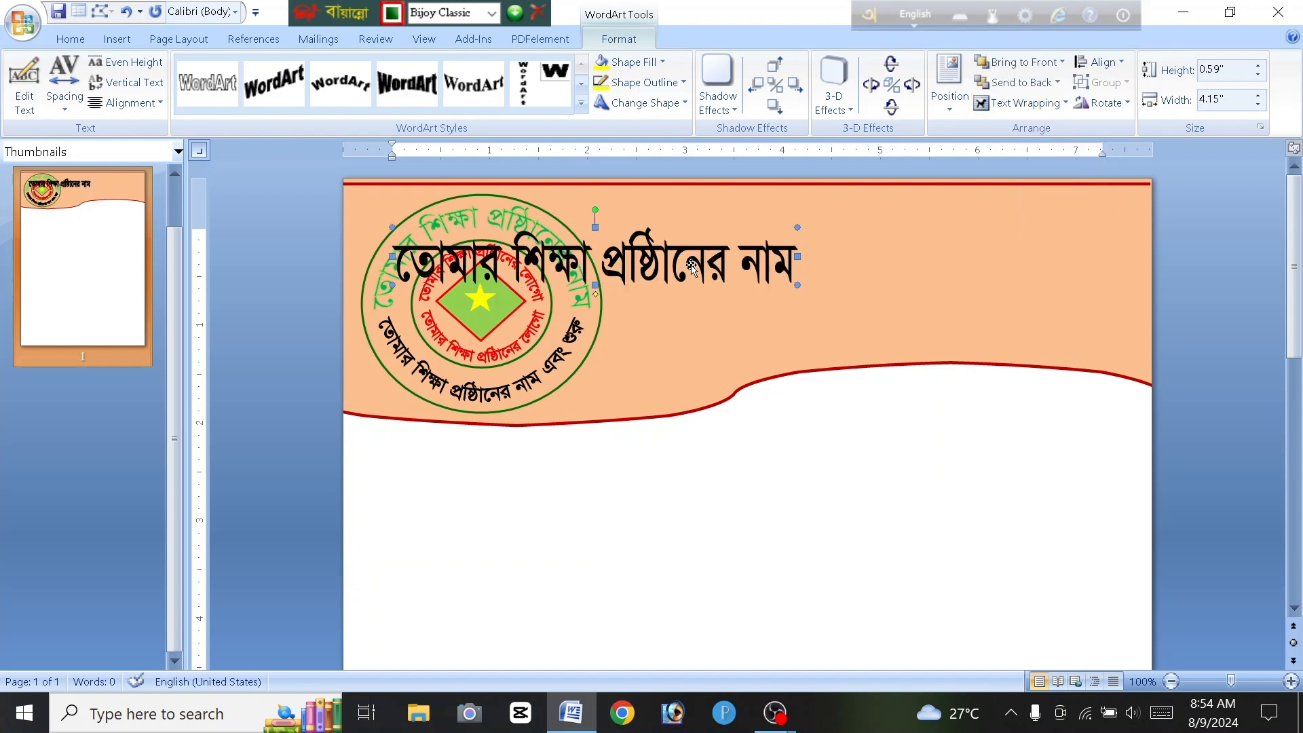
Step: Move the name WordArt beside the logo, resize it to about 4.83" wide by 0.65" high, and nudge it left
drag(690, 268, 916, 251)
drag(1067, 226, 1096, 226)
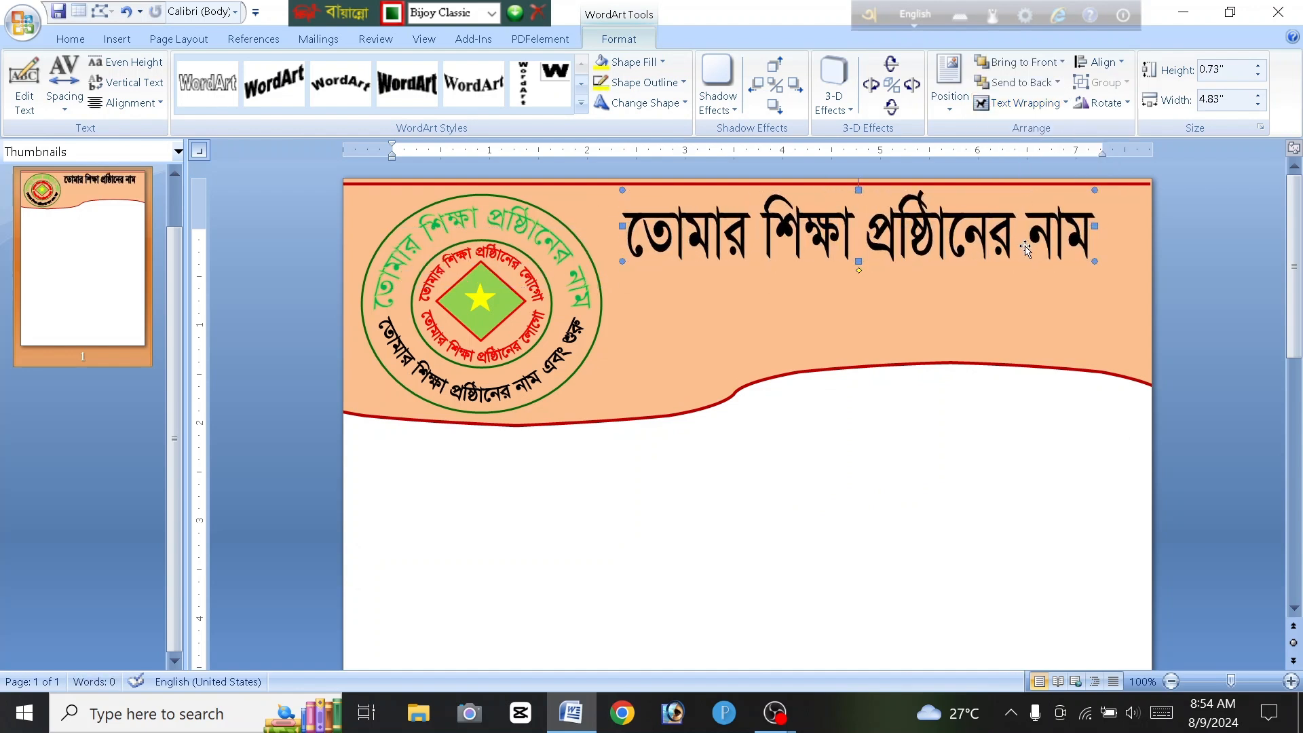
key(Left)
key(Left)
key(Left)
drag(850, 261, 851, 253)
key(Left)
key(Left)
key(Left)
key(Left)
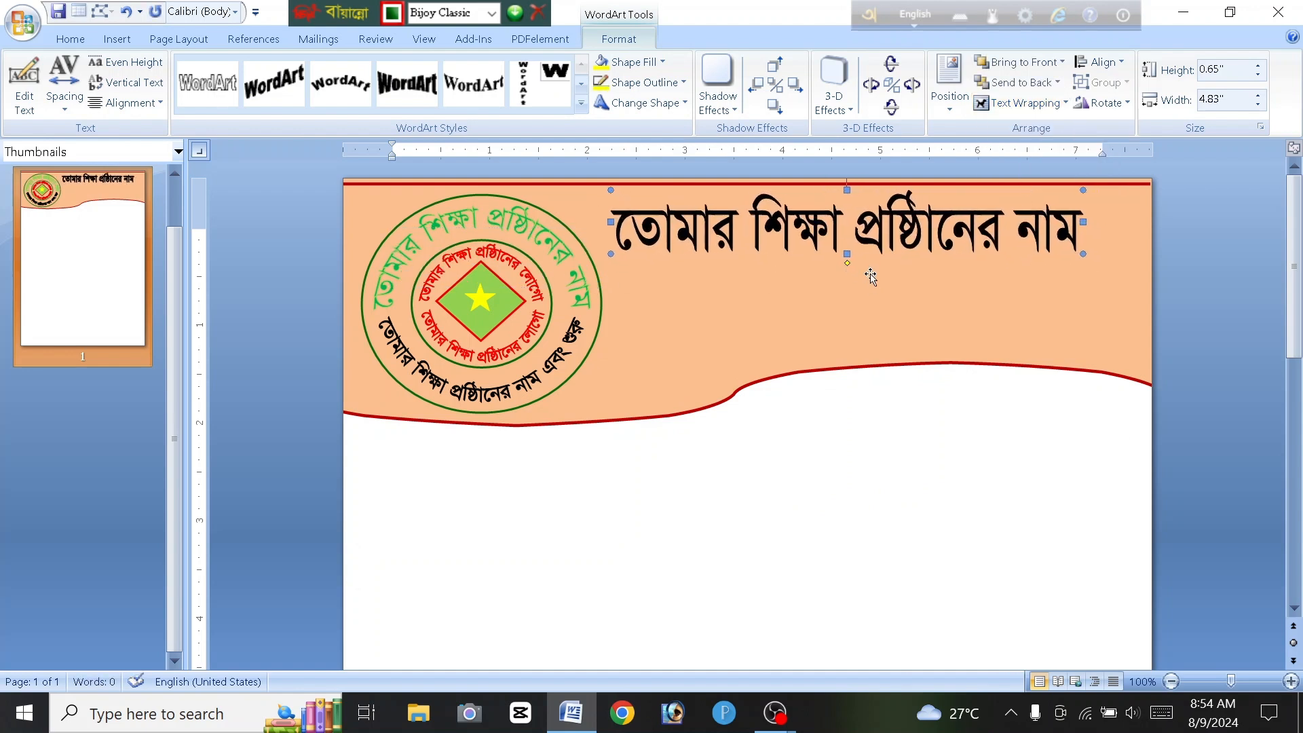
Step: Insert "ইংরেজীতে" before "নাম" in the name WordArt's text, copy the whole line, and discard the edit
right_click(872, 228)
click(922, 309)
click(998, 408)
text(ইংরেজীতে নাম)
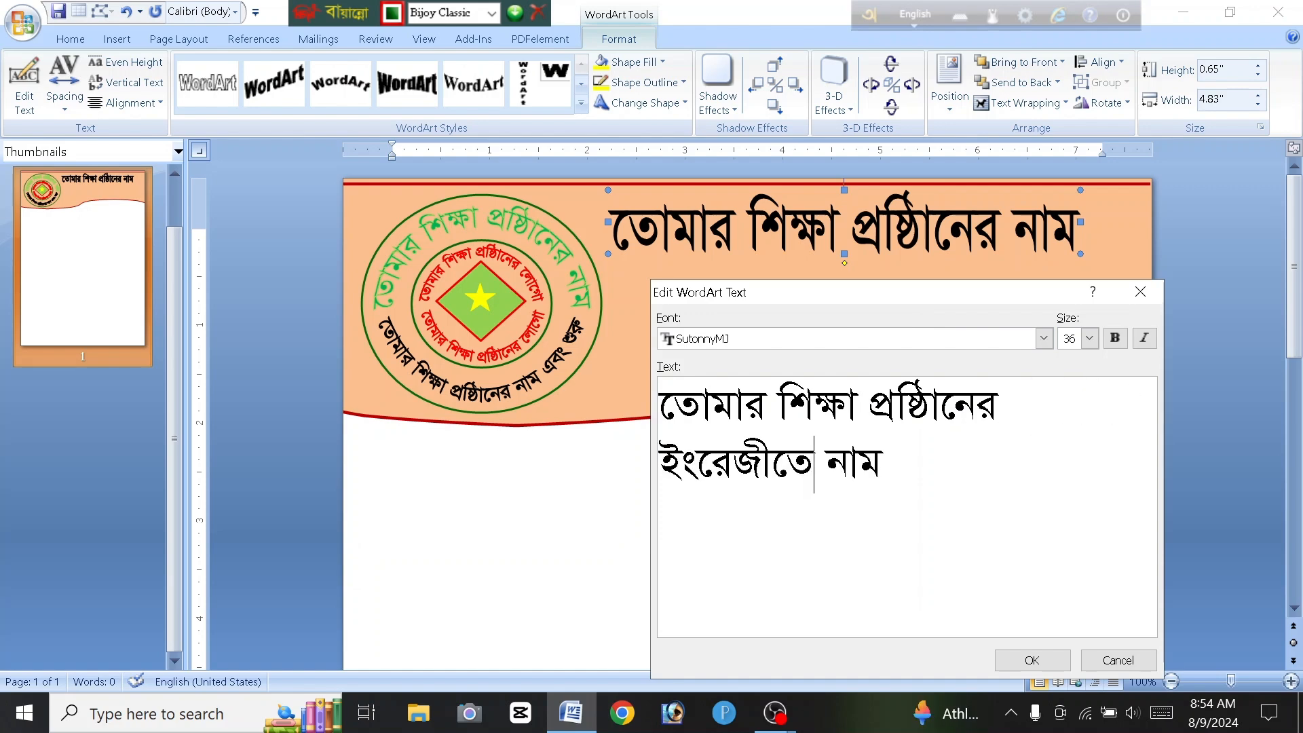
drag(998, 411, 888, 467)
key(ctrl+c)
right_click(818, 467)
click(842, 515)
click(1119, 661)
Step: Insert another WordArt and paste the copied line ending in "ইংরেজীতে নাম" as its text
click(116, 39)
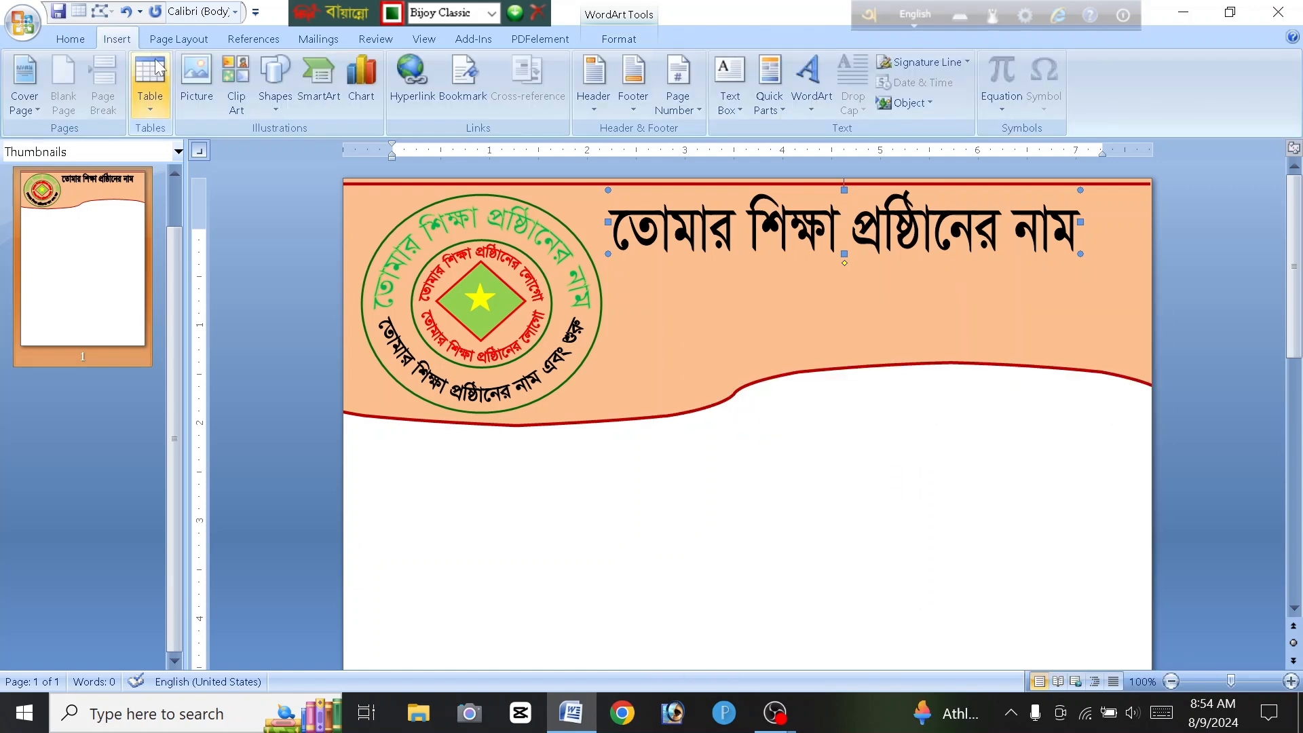
click(812, 82)
click(973, 140)
text(‡Zvgvi wkÿv cÖwôv‡bi Bs‡iRx‡Z bvg)
Step: Set the second line's WordArt text to SutonnyMJ at size 20 and confirm it
click(1044, 339)
drag(1044, 370, 1045, 428)
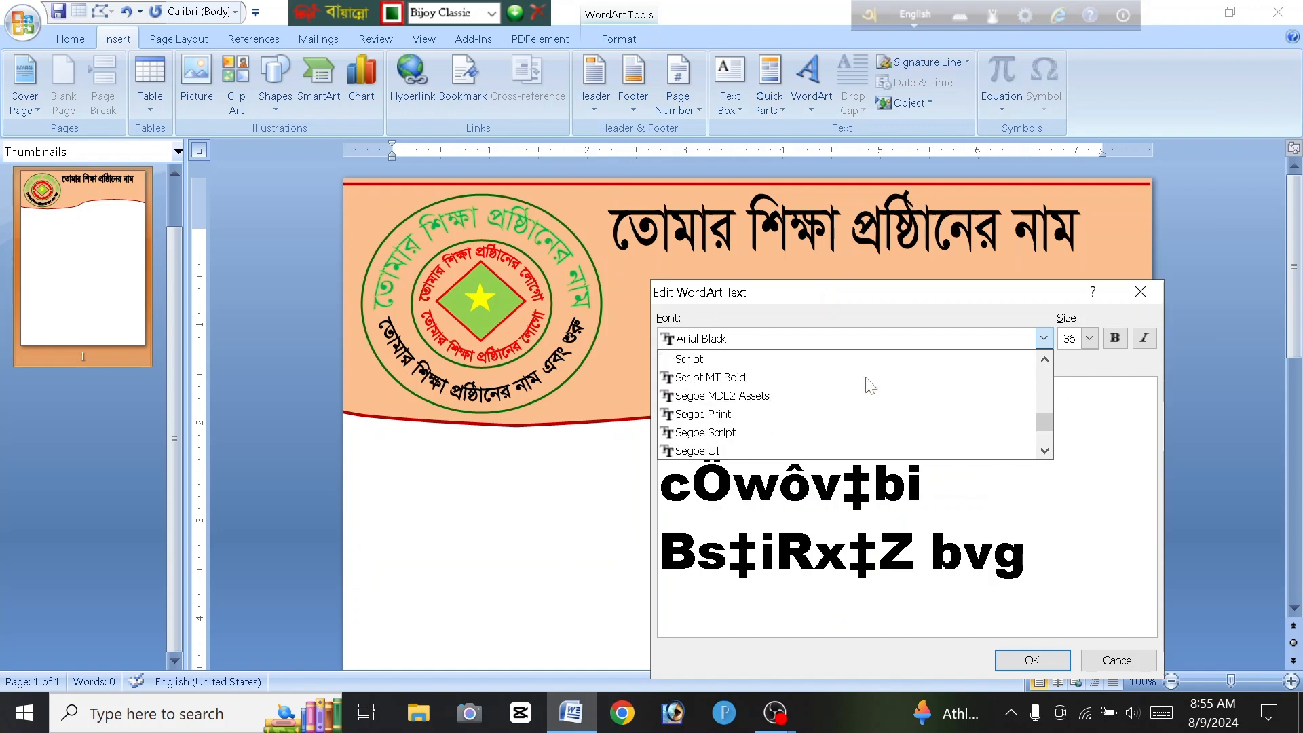
scroll(868, 380, down, 9)
click(869, 379)
click(1090, 338)
click(1076, 405)
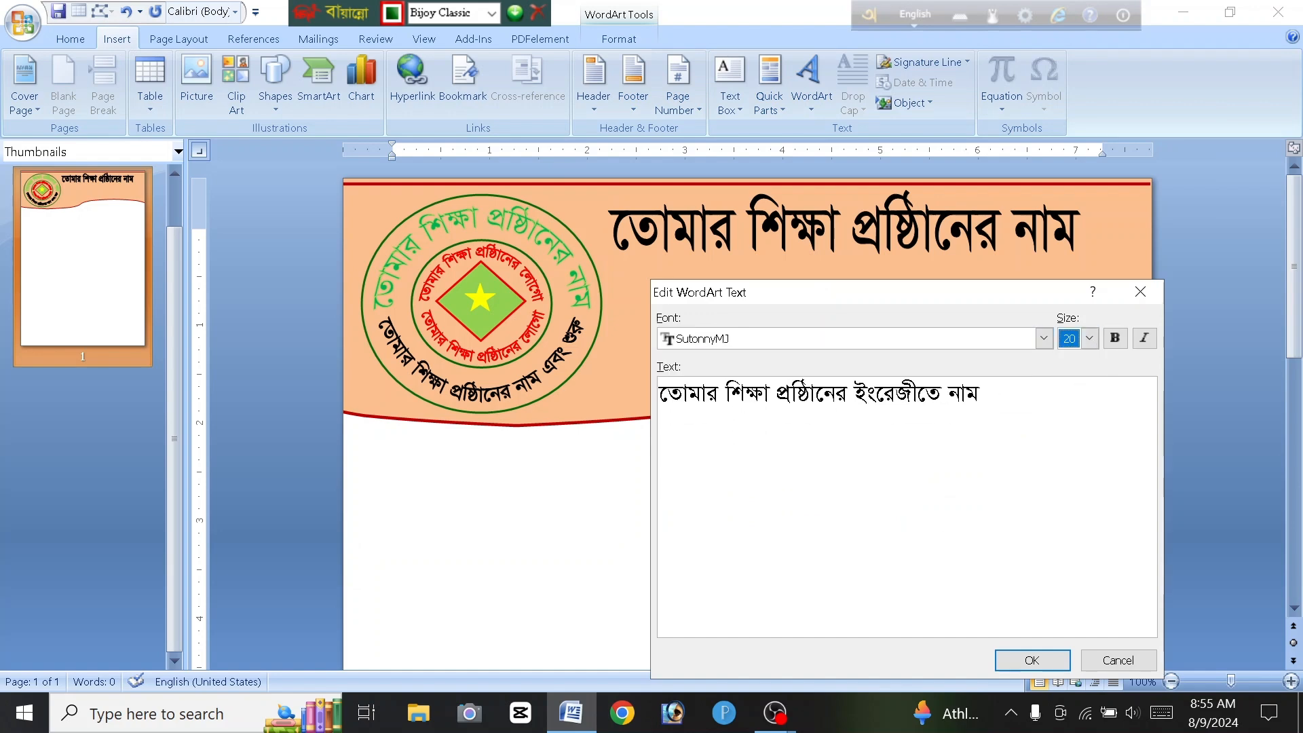
click(1033, 661)
Step: Place the second line's WordArt in front of the text and give it the straight plain-text shape
click(1022, 103)
click(1030, 214)
click(640, 103)
click(610, 146)
Step: Move the second line's WordArt beneath the name heading and resize it to about 4.72" wide by 0.54" high
drag(549, 245, 829, 267)
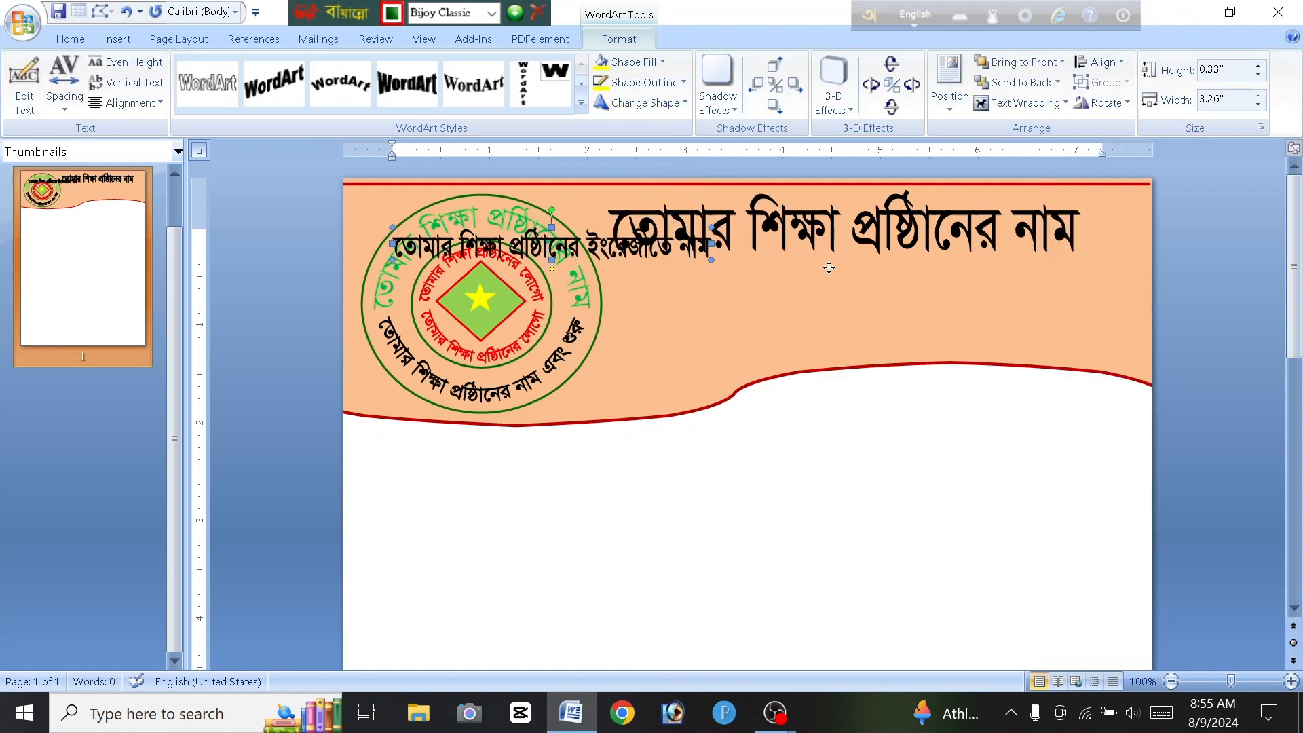
drag(672, 267, 623, 267)
drag(989, 267, 1085, 267)
drag(855, 282, 853, 299)
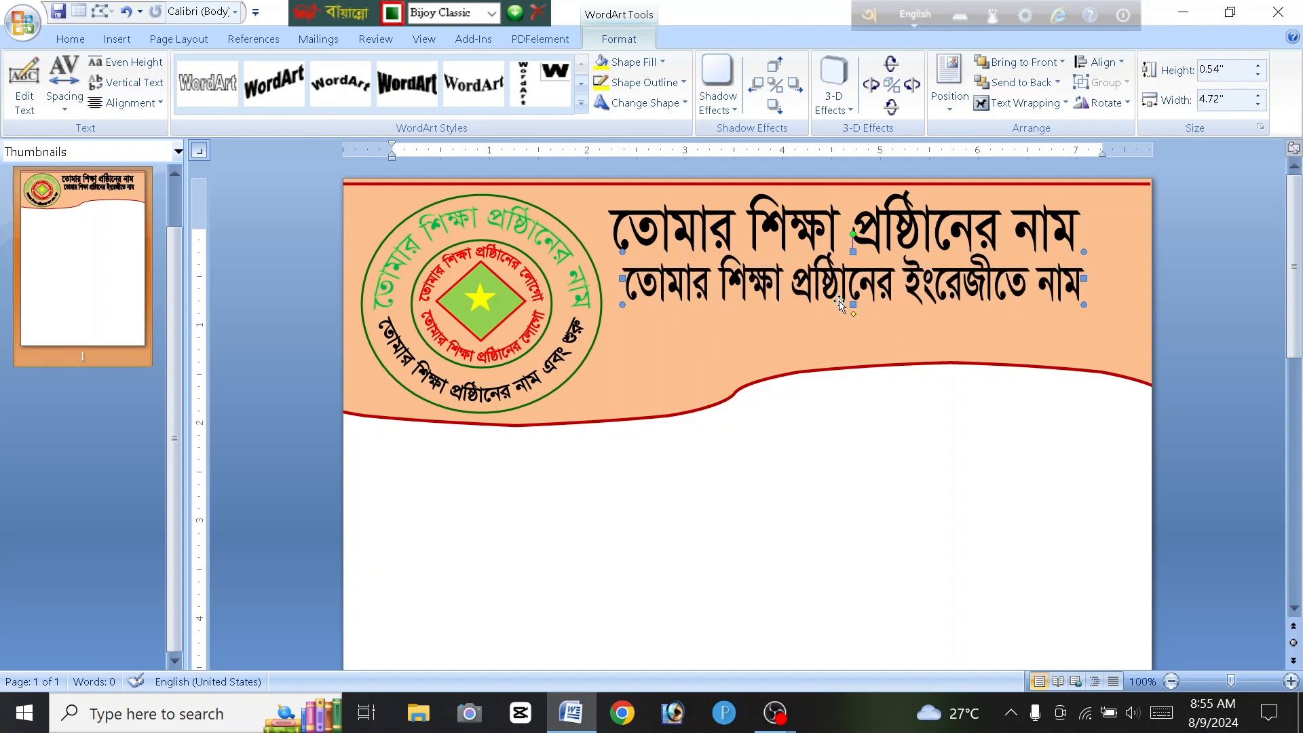
Step: Try to change the second line's ending to "বর্তমান ঠিকানা" and select the whole text for copying
right_click(841, 305)
click(872, 364)
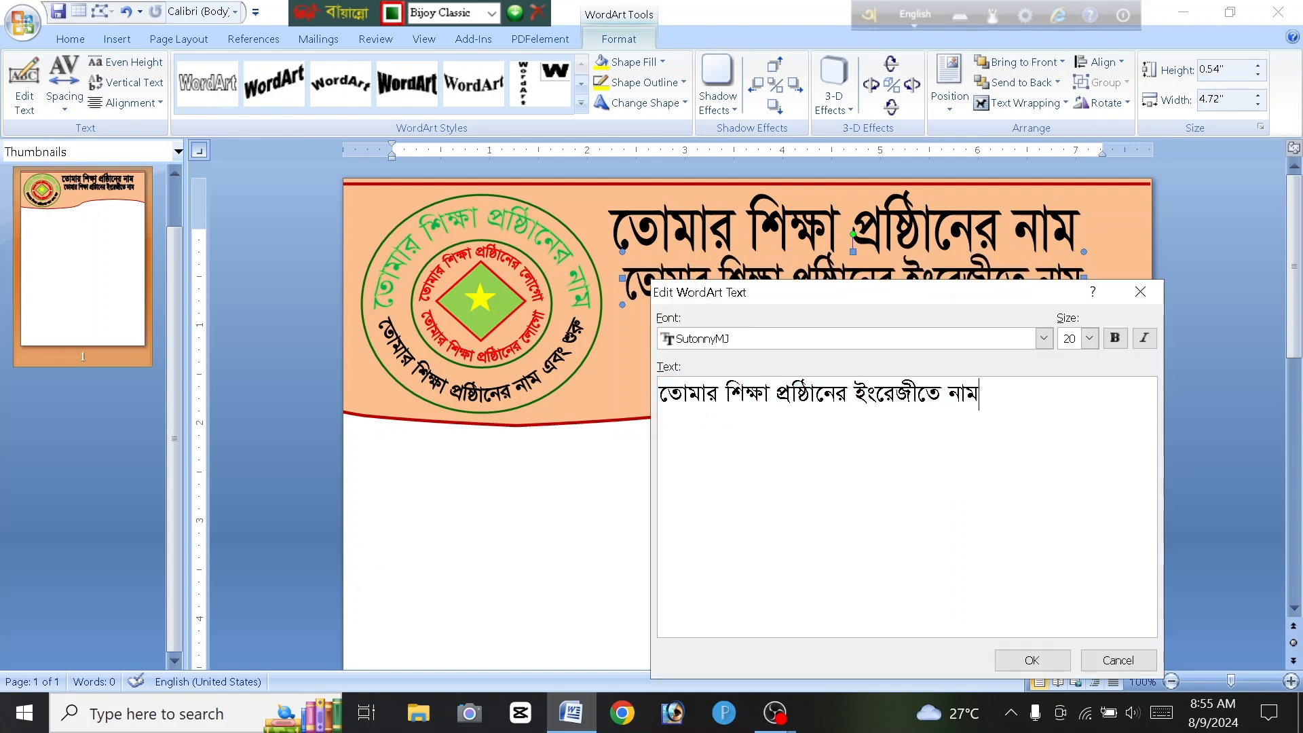
key(BackSpace)
key(BackSpace)
key(BackSpace)
key(BackSpace)
key(BackSpace)
key(BackSpace)
key(BackSpace)
key(BackSpace)
key(BackSpace)
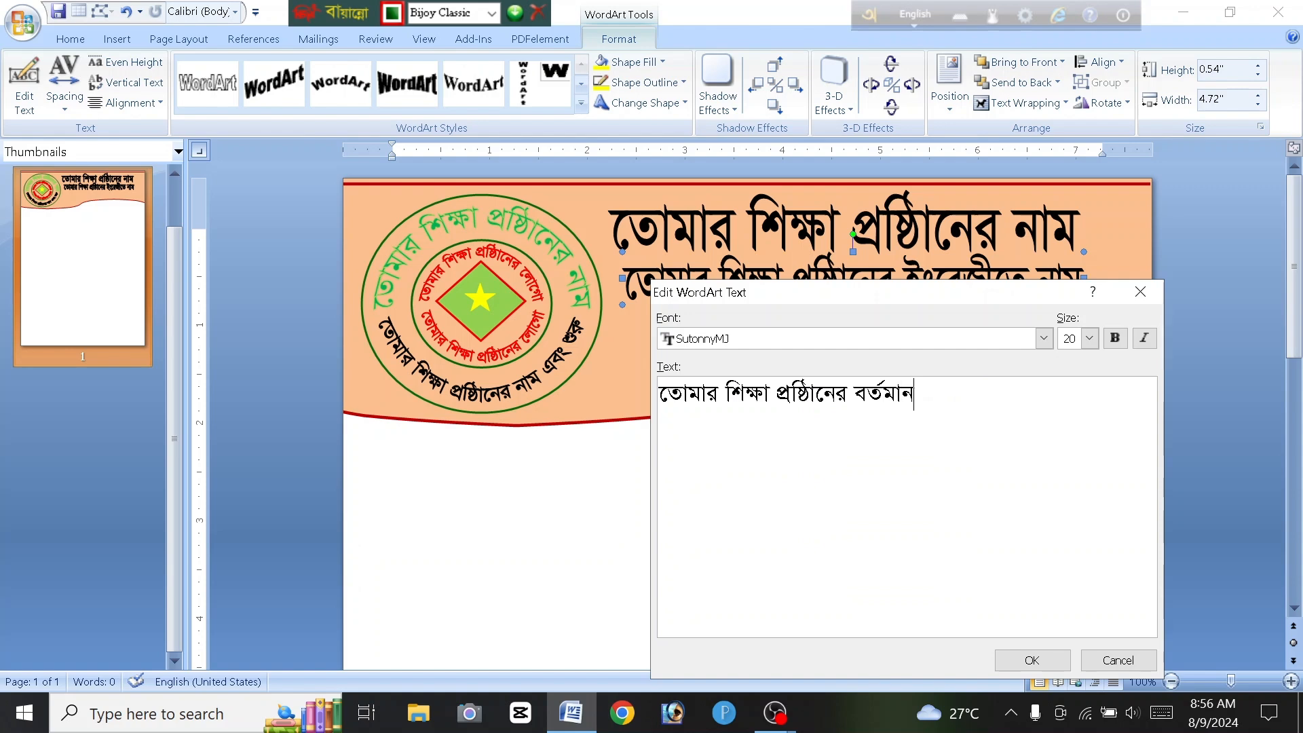
key(ctrl+a)
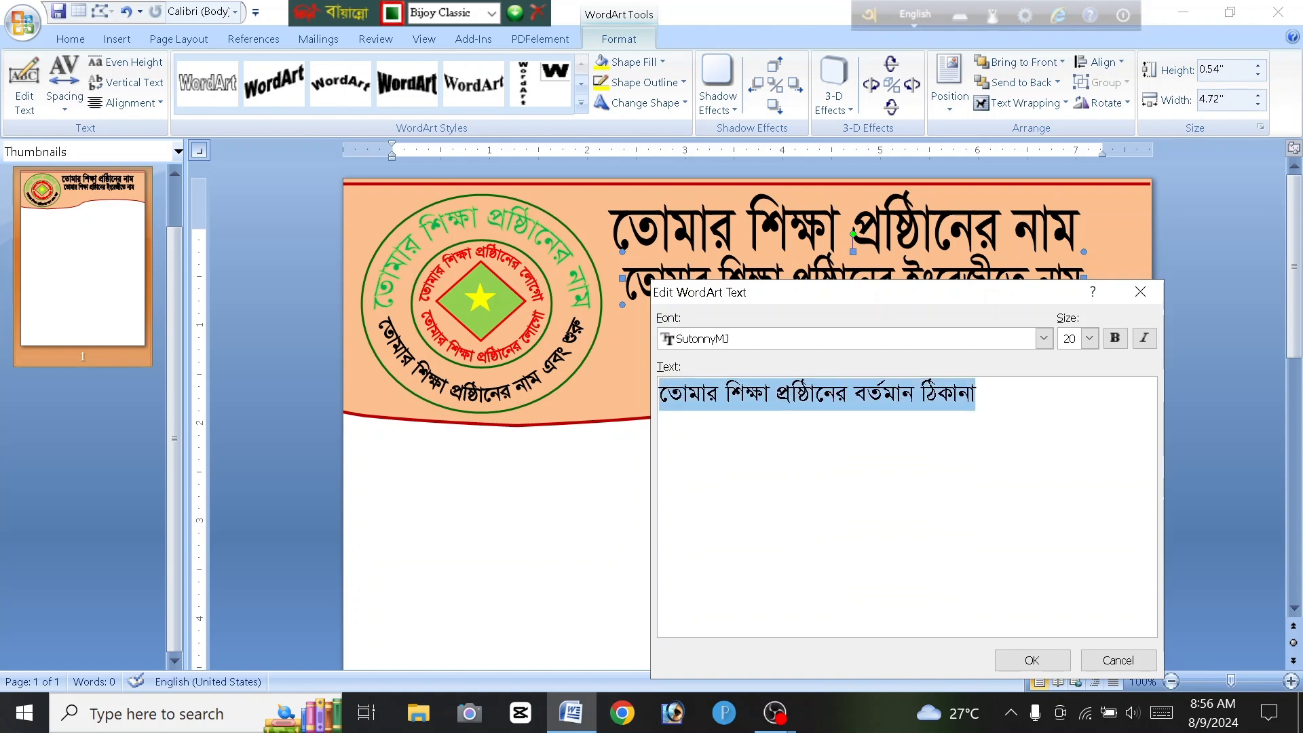
key(ctrl+z)
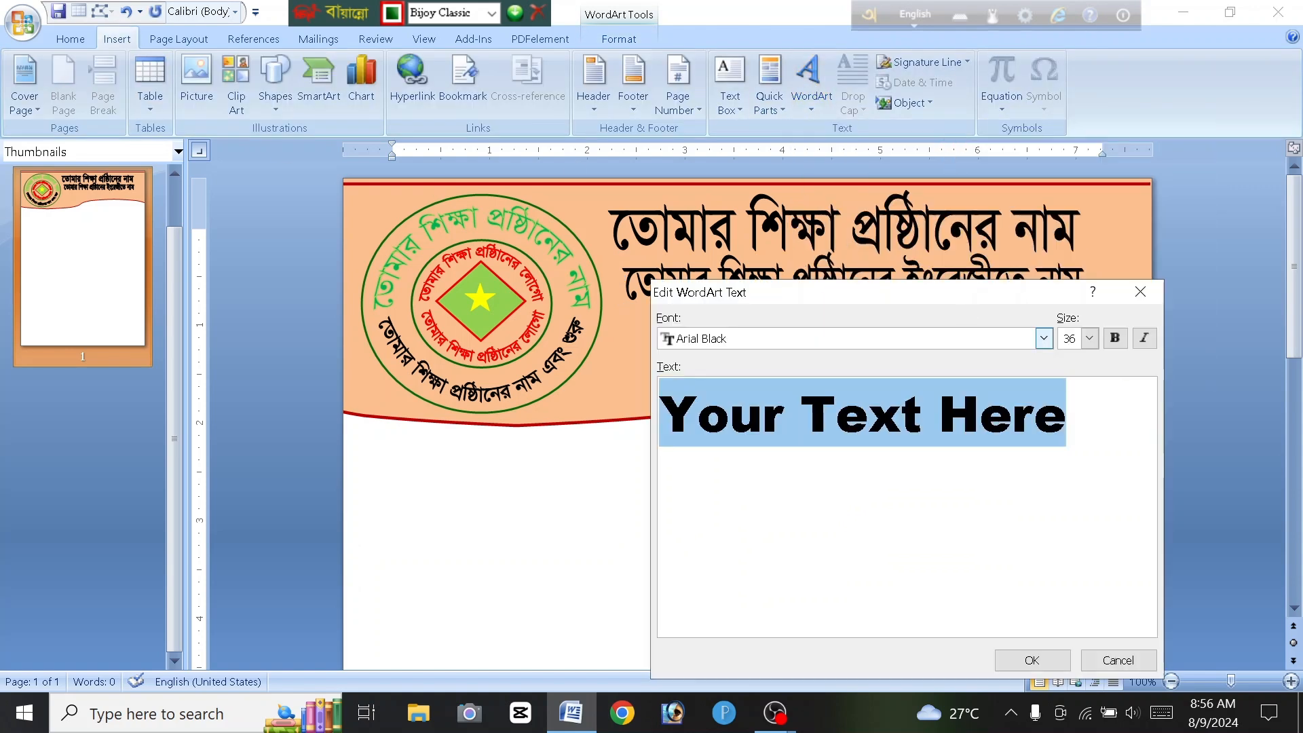
Step: Fill the new WordArt text with "তোমার শিক্ষা প্রষ্ঠিানের ইংরেজীতে নাম" in SutonnyMJ at size 18
text(‡Zvgvi wkÿv cÖwôv‡bi Bs‡iRx‡Z bvg)
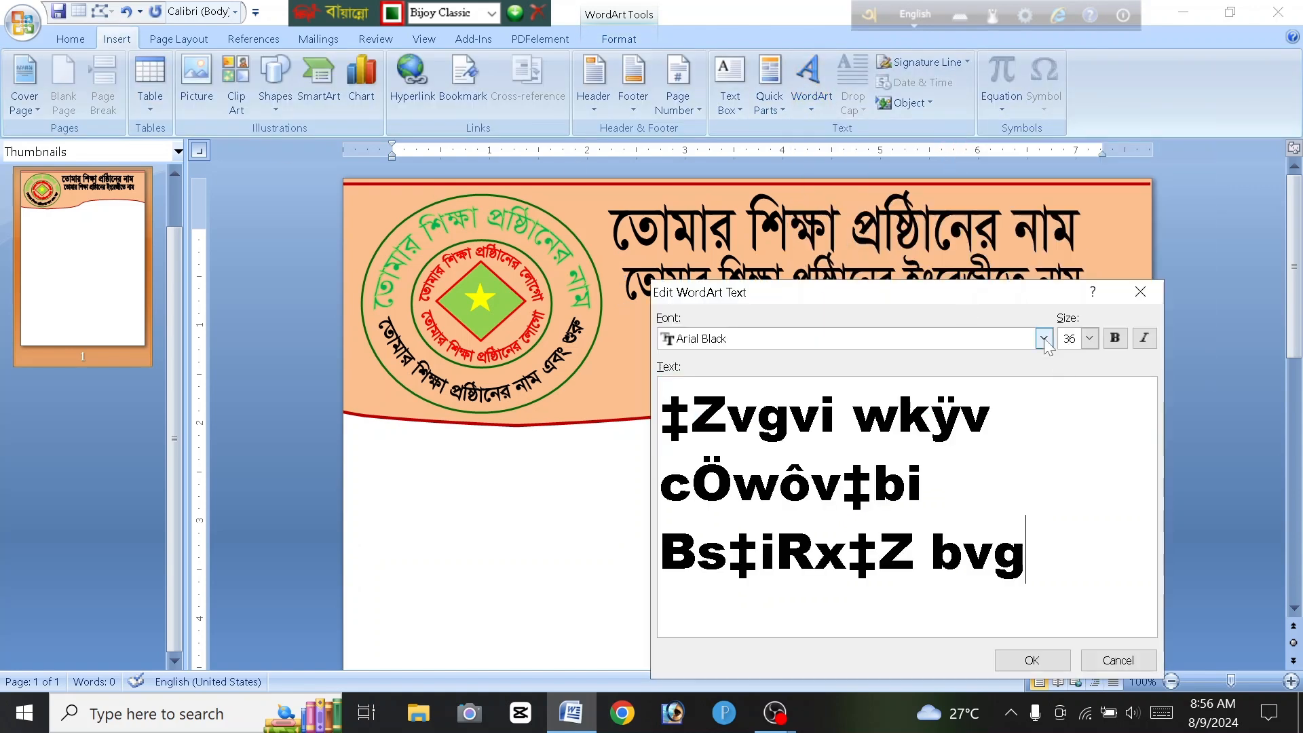
click(1044, 338)
scroll(840, 419, down, 10)
scroll(840, 419, up, 2)
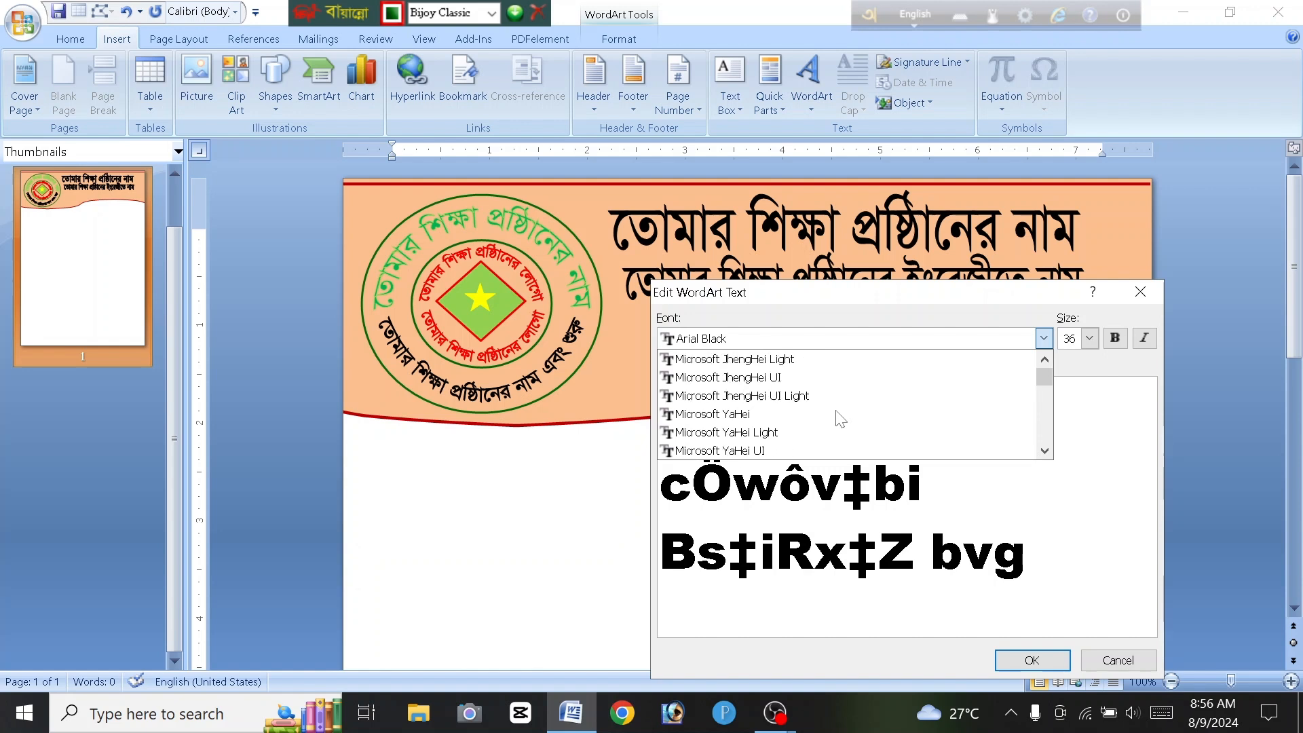
scroll(841, 419, down, 5)
scroll(841, 419, up, 3)
scroll(840, 419, up, 2)
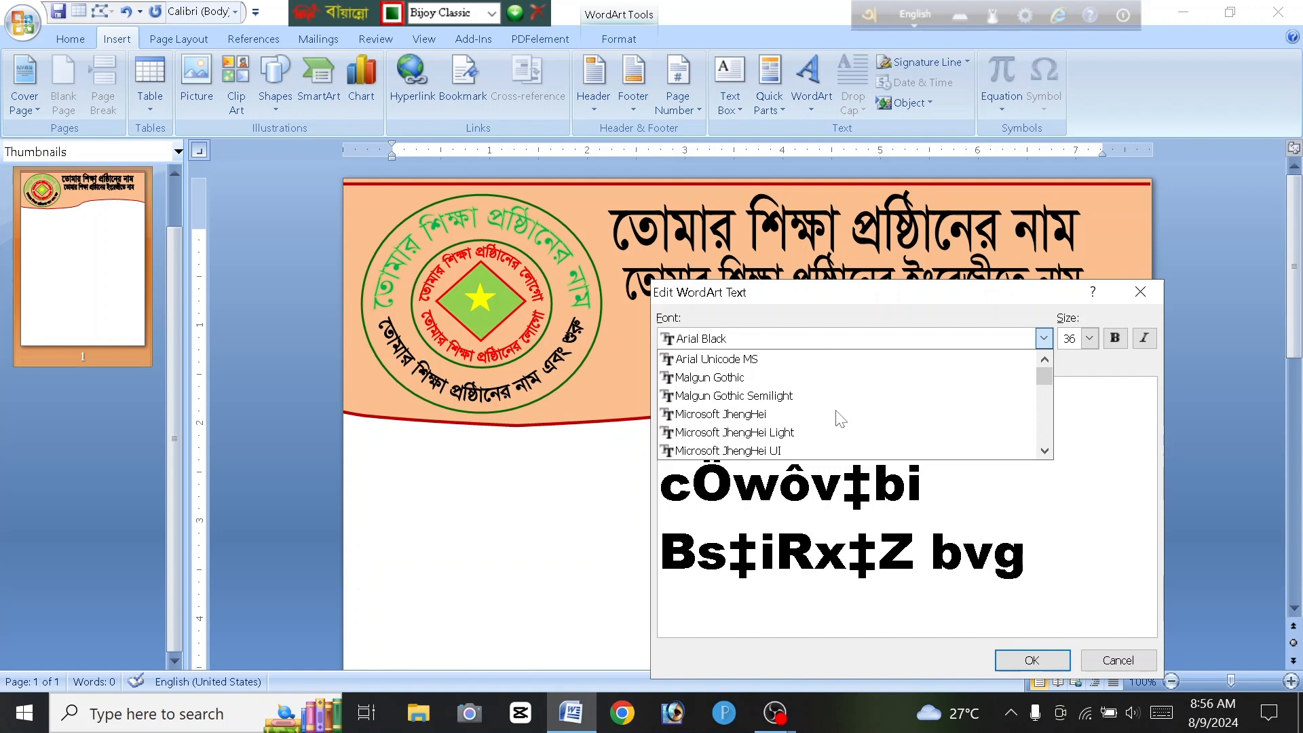
scroll(914, 398, down, 15)
scroll(914, 398, up, 2)
click(913, 395)
click(1089, 338)
click(1075, 359)
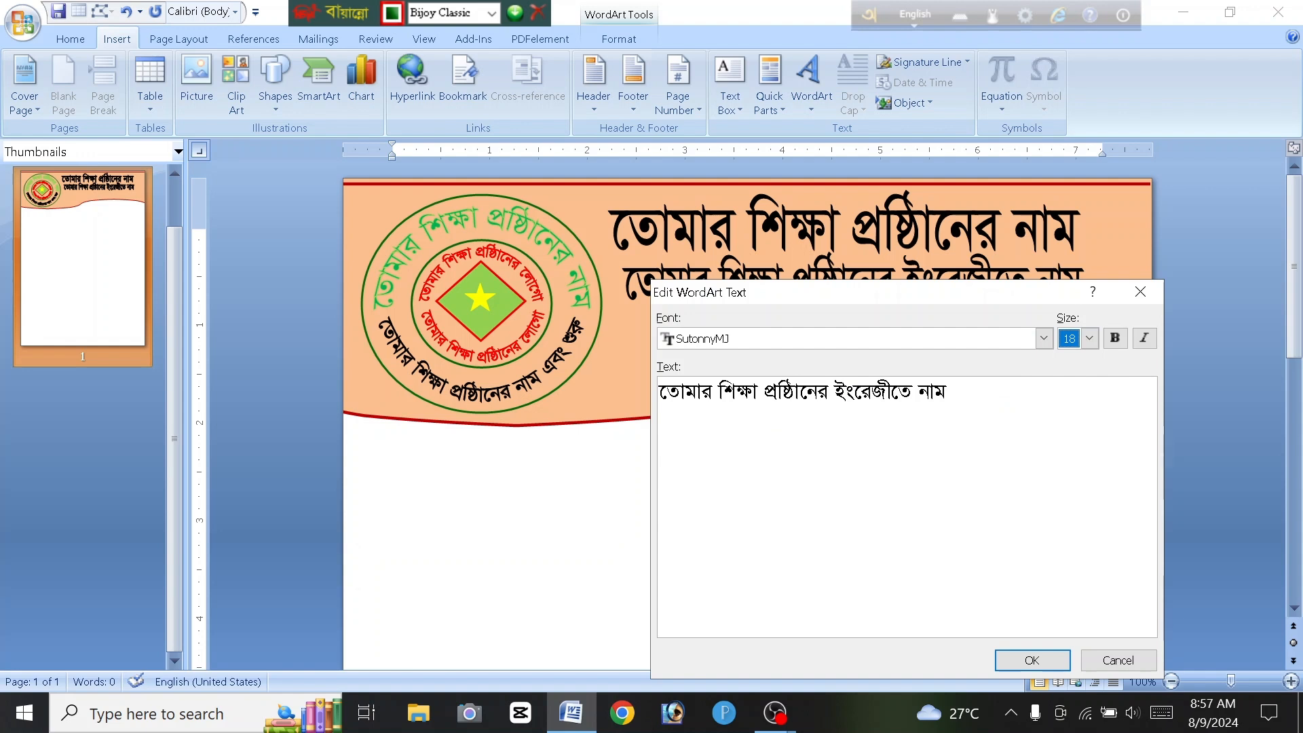
Step: Change the text's ending to "বর্তমান ঠিকানা", copy the whole line and cancel the WordArt text edit
right_click(765, 398)
click(813, 458)
text(র্তমা)
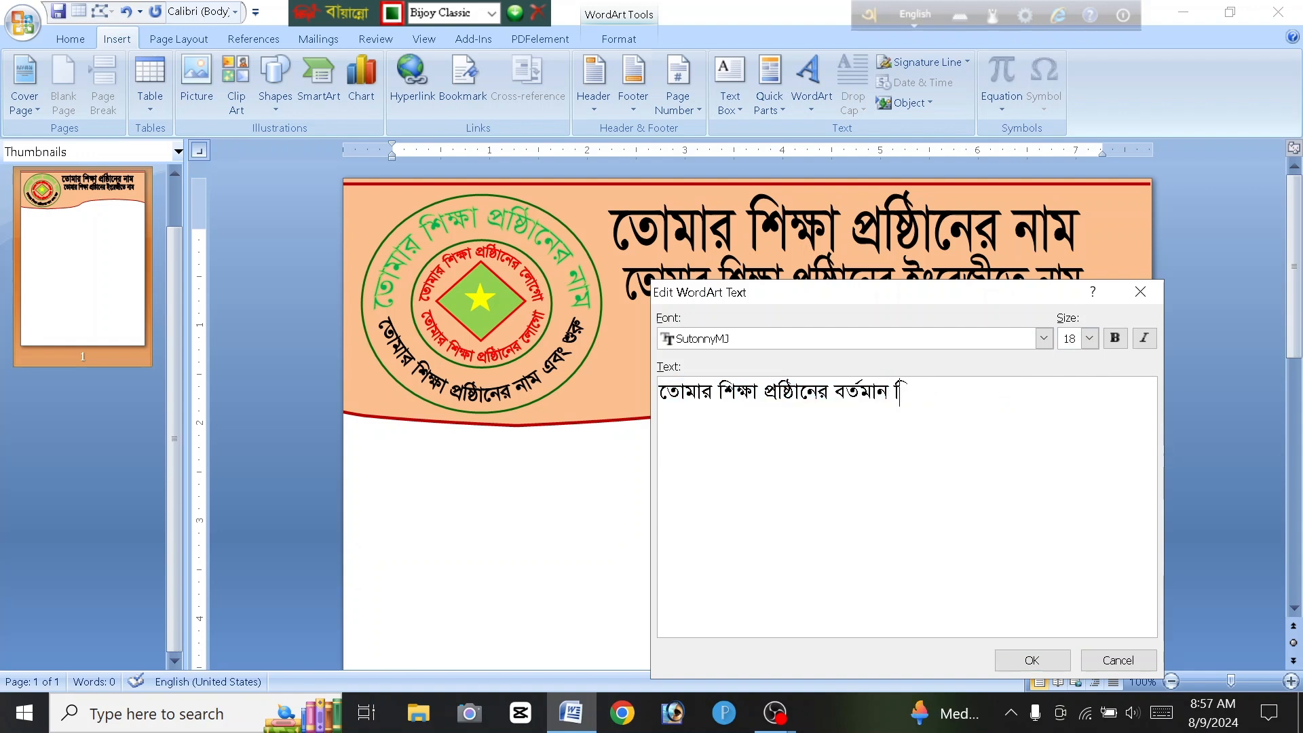
text(না)
drag(945, 395, 660, 395)
right_click(722, 390)
click(754, 433)
click(1119, 660)
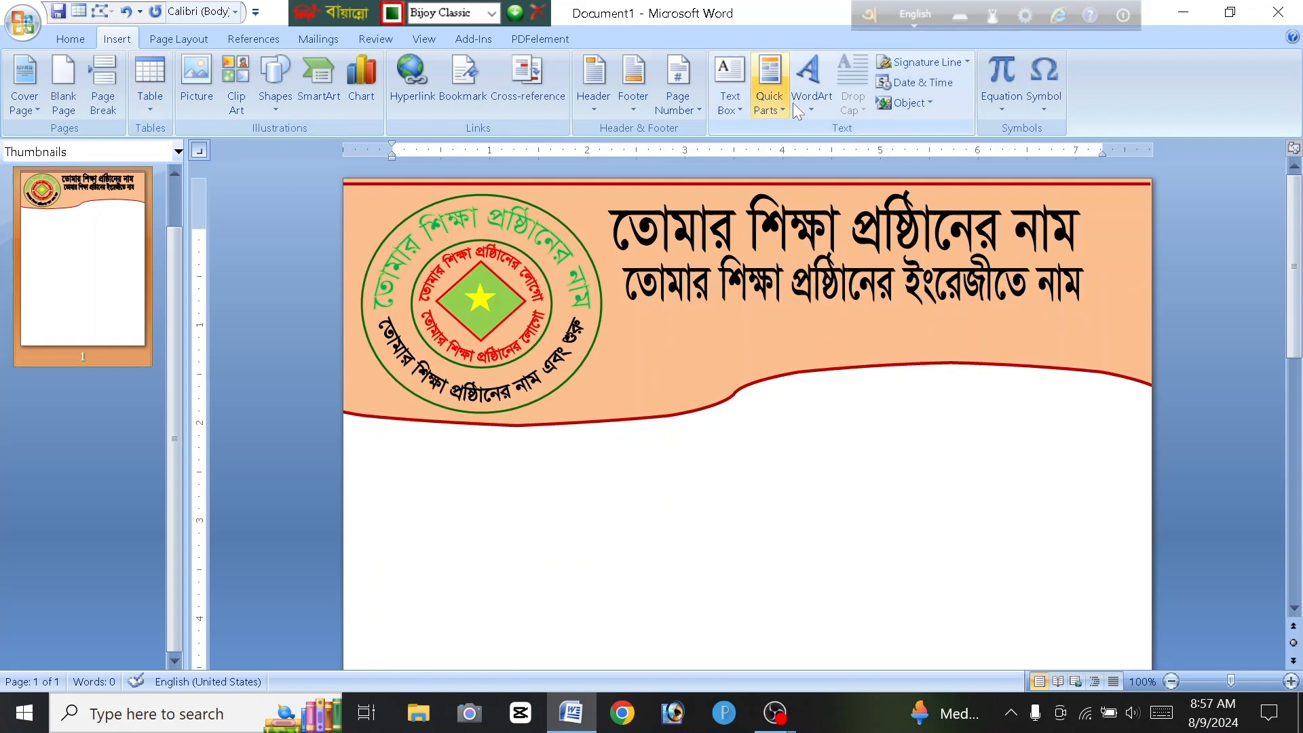
Step: Insert a WordArt with the copied address line "তোমার শিক্ষা প্রষ্ঠিানের বর্তমান ঠিকানা" in SutonnyMJ at size 18
click(812, 85)
click(829, 158)
key(ctrl+v)
click(1044, 338)
drag(1046, 374, 1046, 432)
click(848, 414)
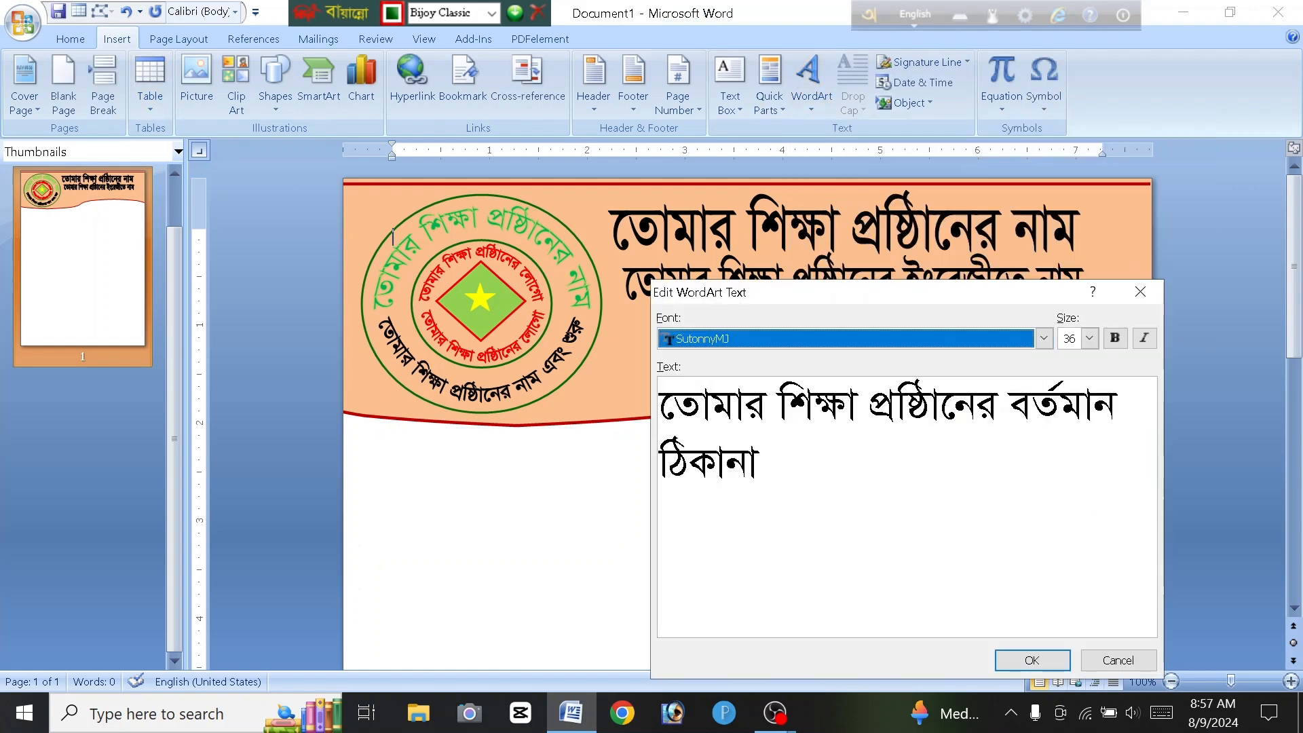
click(1090, 339)
click(1070, 378)
click(1033, 662)
Step: Place the address WordArt in front of the text and fit it beneath the second line at about 4.01" wide by 0.25" high
click(1025, 103)
click(1025, 215)
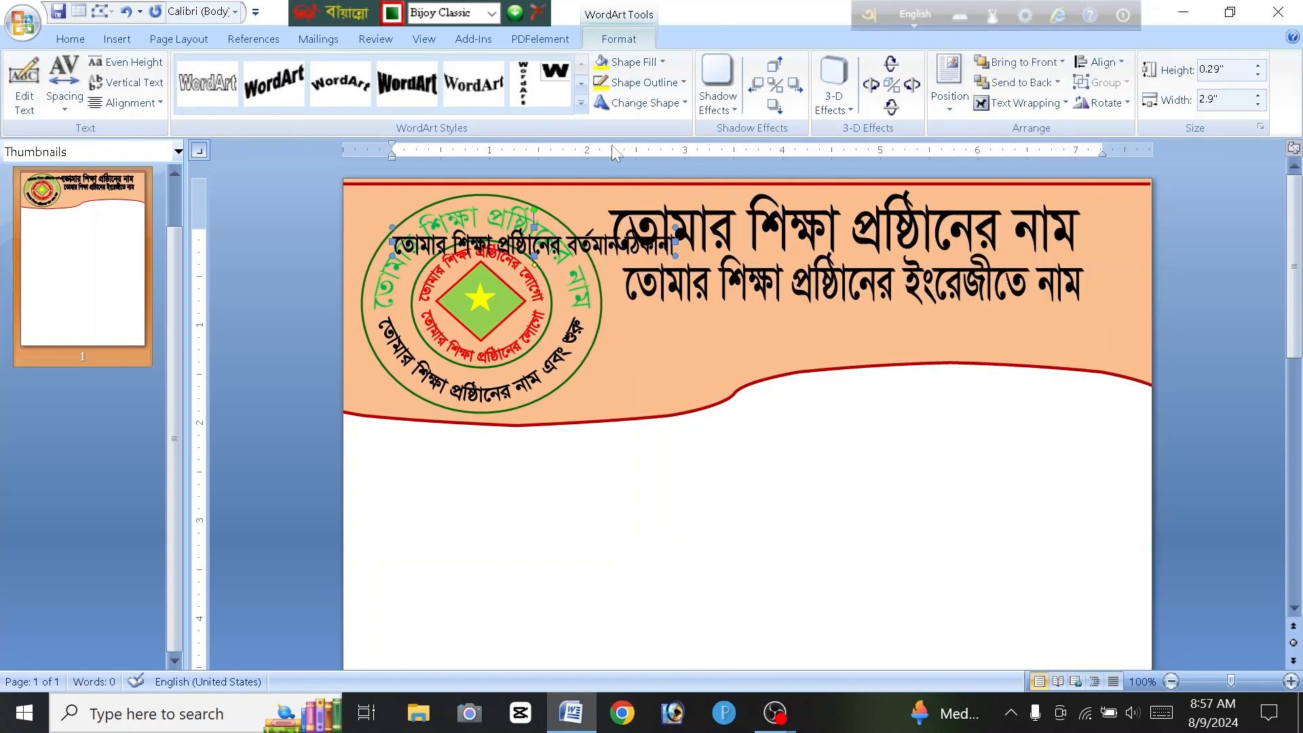
drag(852, 326, 842, 325)
drag(664, 315, 616, 280)
click(635, 295)
click(759, 323)
Step: Change the address text's ending to "মোবাইল নম্বর:" plus placeholder zeros, copy the whole line and cancel the edit
right_click(950, 316)
click(970, 399)
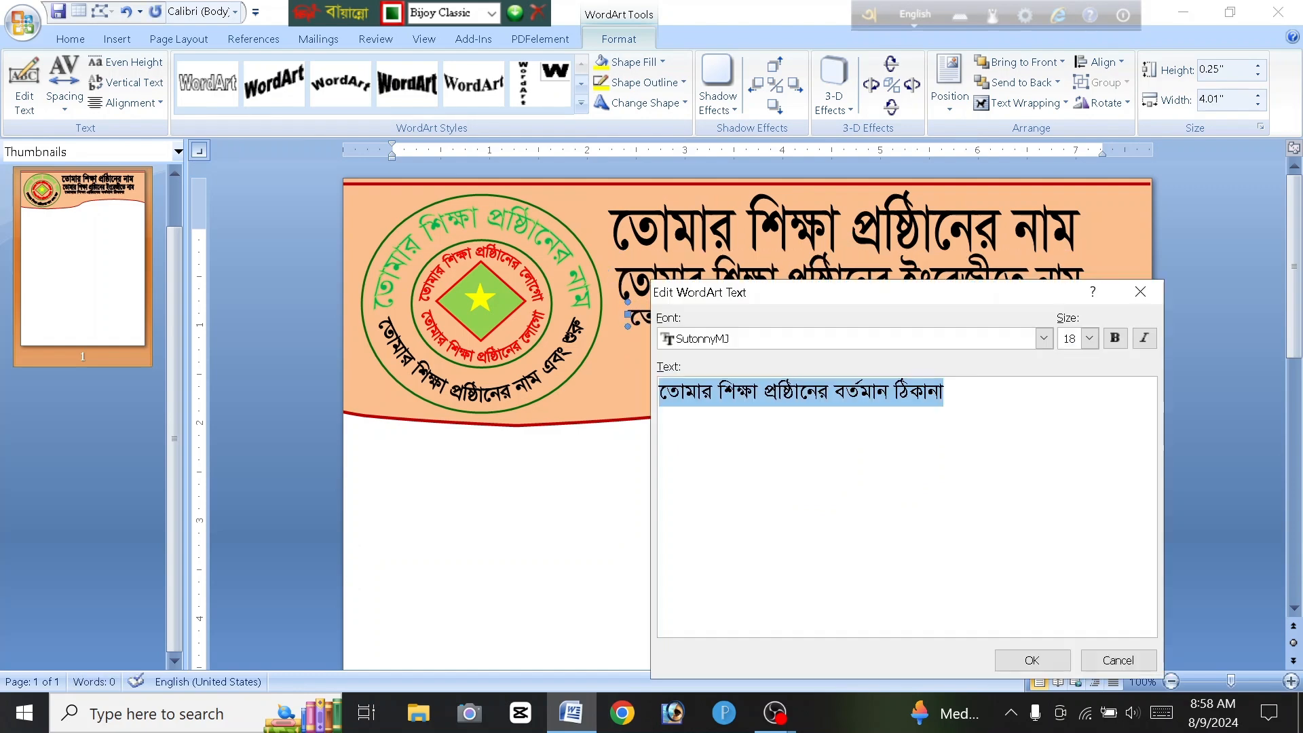
click(970, 399)
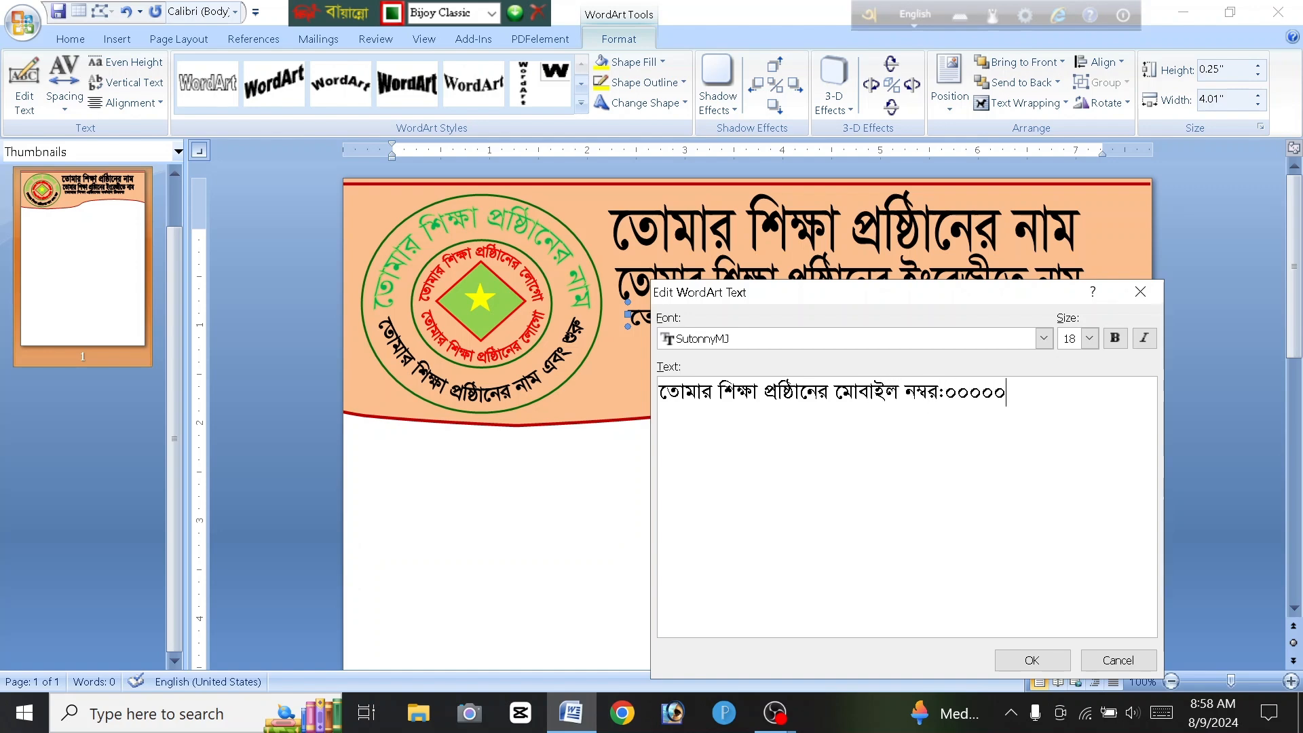
drag(1081, 393, 660, 394)
right_click(713, 398)
click(758, 434)
click(1119, 661)
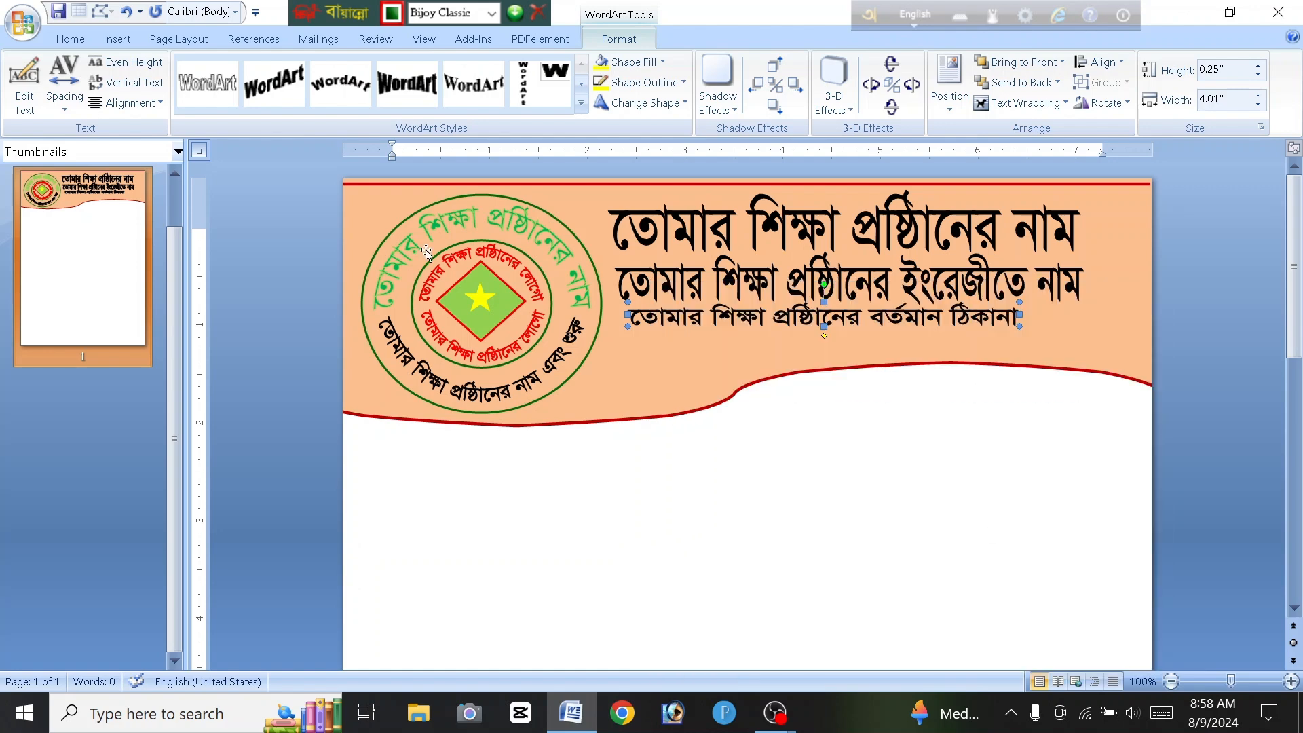
Step: Insert a WordArt with the copied mobile number line in SutonnyMJ at size 16
click(119, 41)
click(810, 111)
click(958, 144)
click(1089, 339)
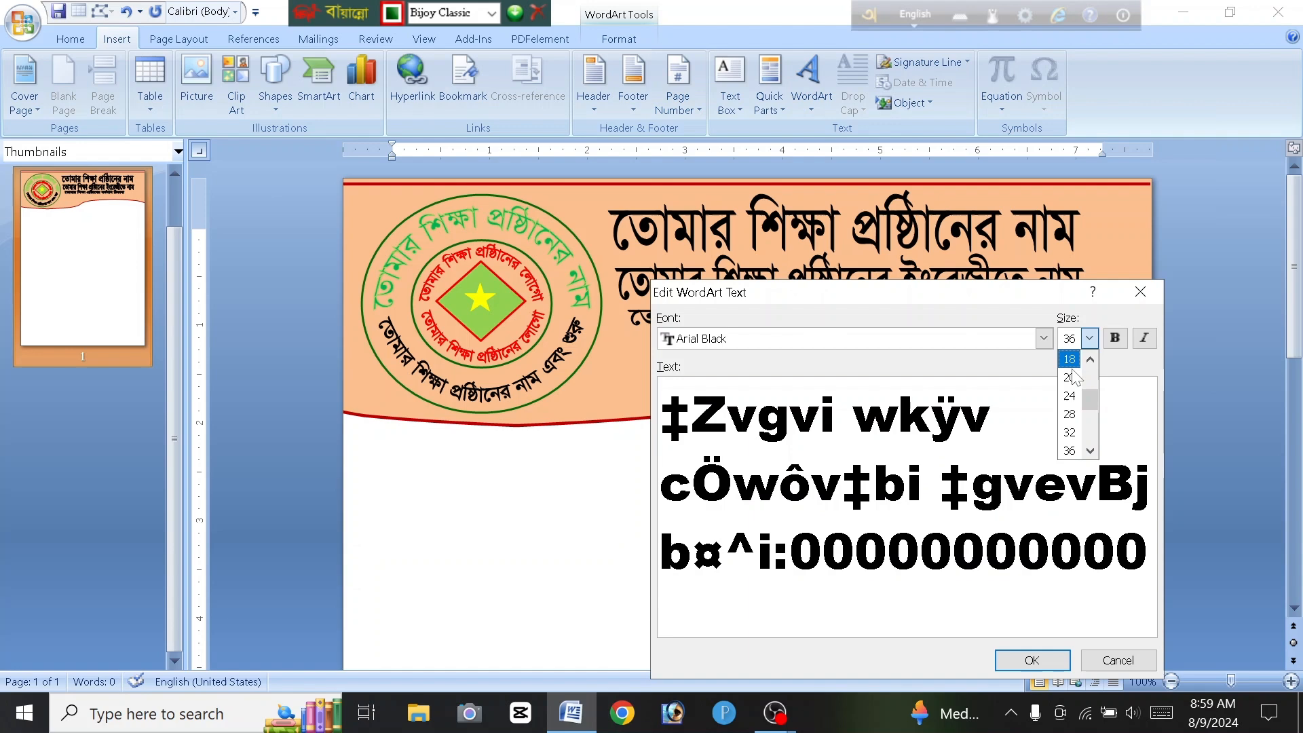
scroll(1071, 372, up, 1)
click(1070, 396)
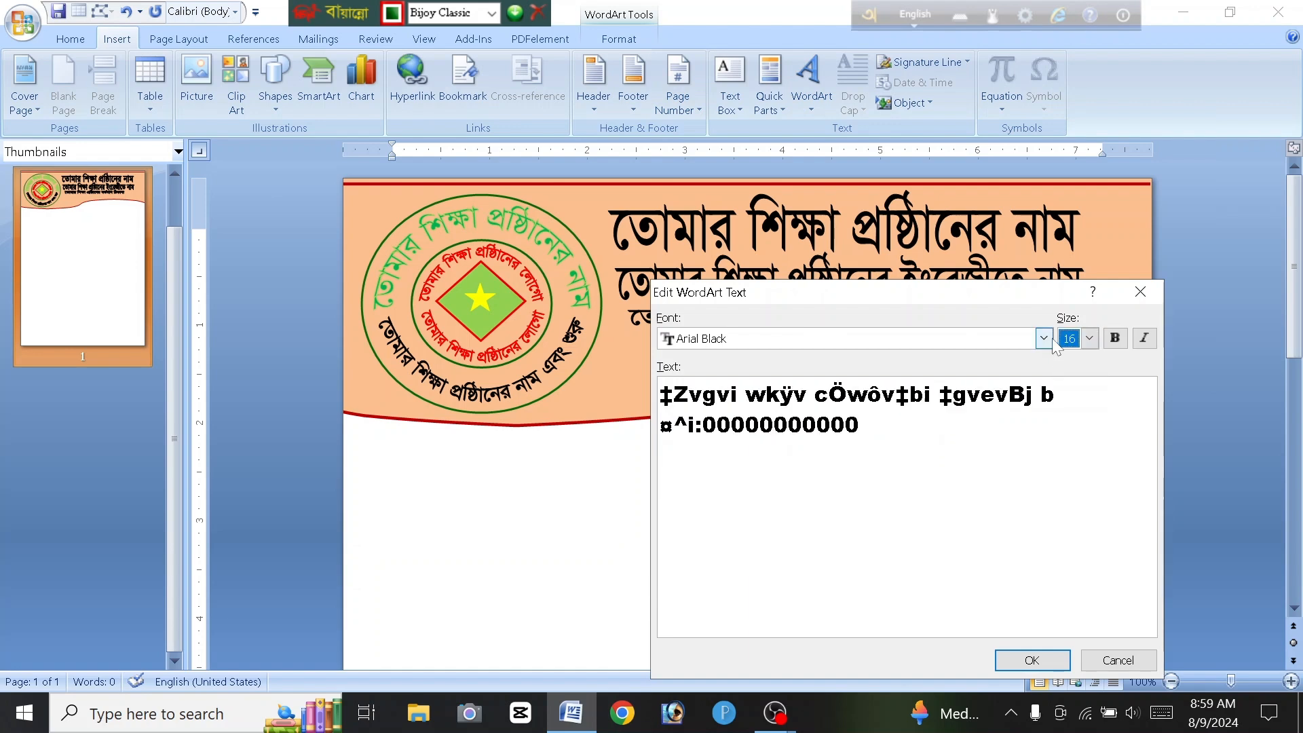
click(1045, 339)
scroll(926, 407, down, 3)
click(925, 447)
click(1032, 660)
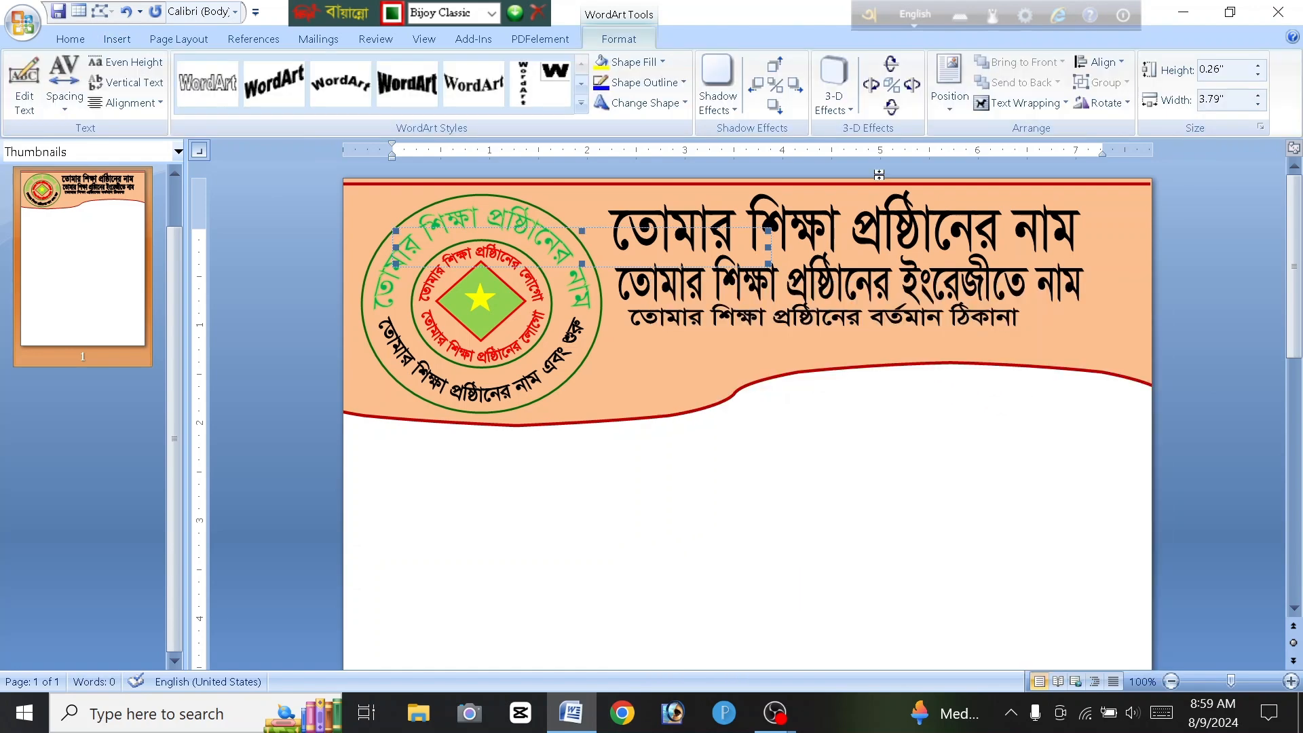
Step: Place the mobile number WordArt in front of the text and move it beneath the address line
click(1025, 103)
click(1031, 215)
drag(577, 324, 819, 352)
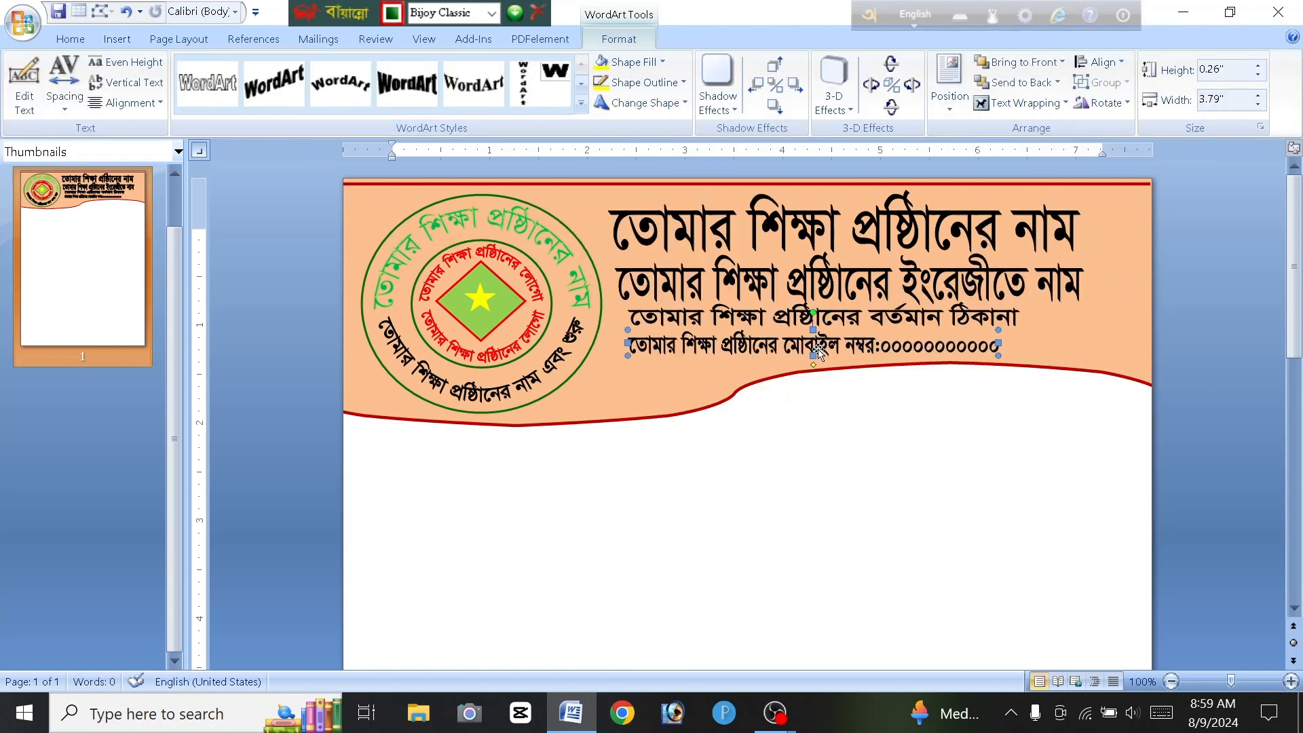
click(906, 458)
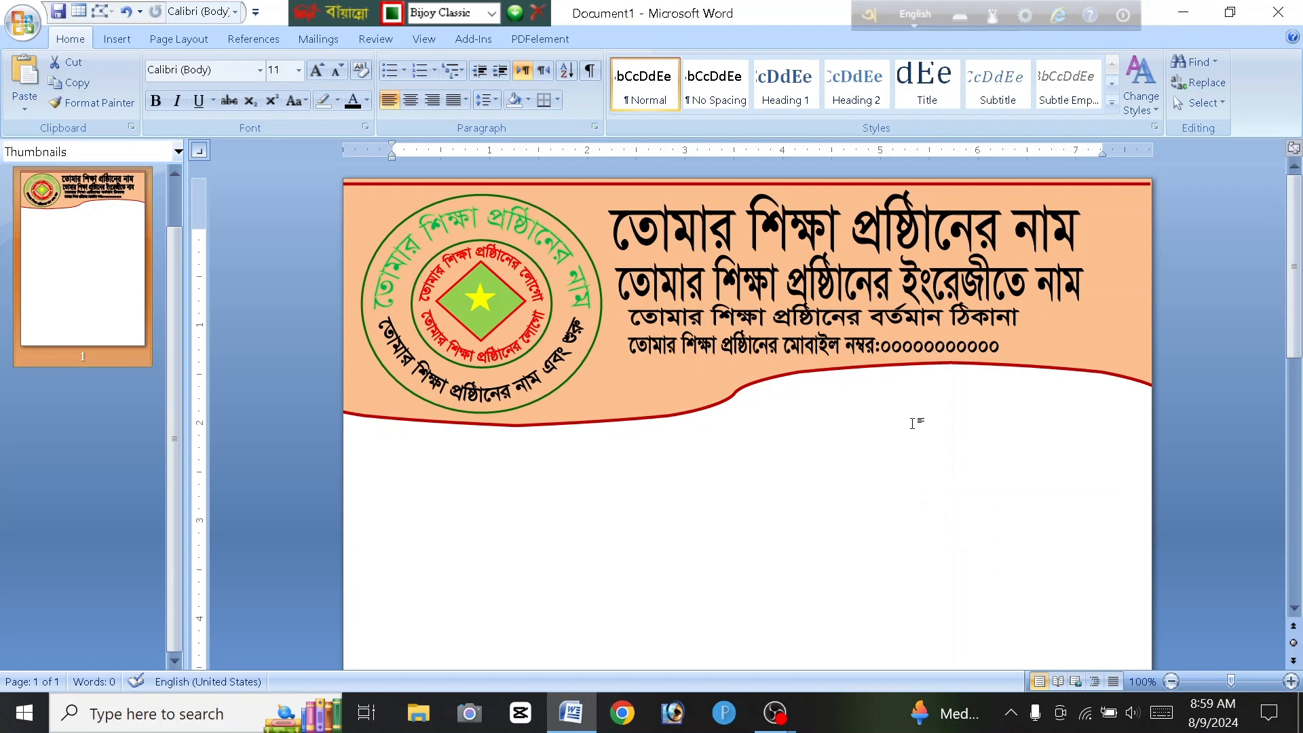
key(Return)
key(Return)
key(Return)
key(Return)
key(Return)
key(Return)
key(Return)
key(Return)
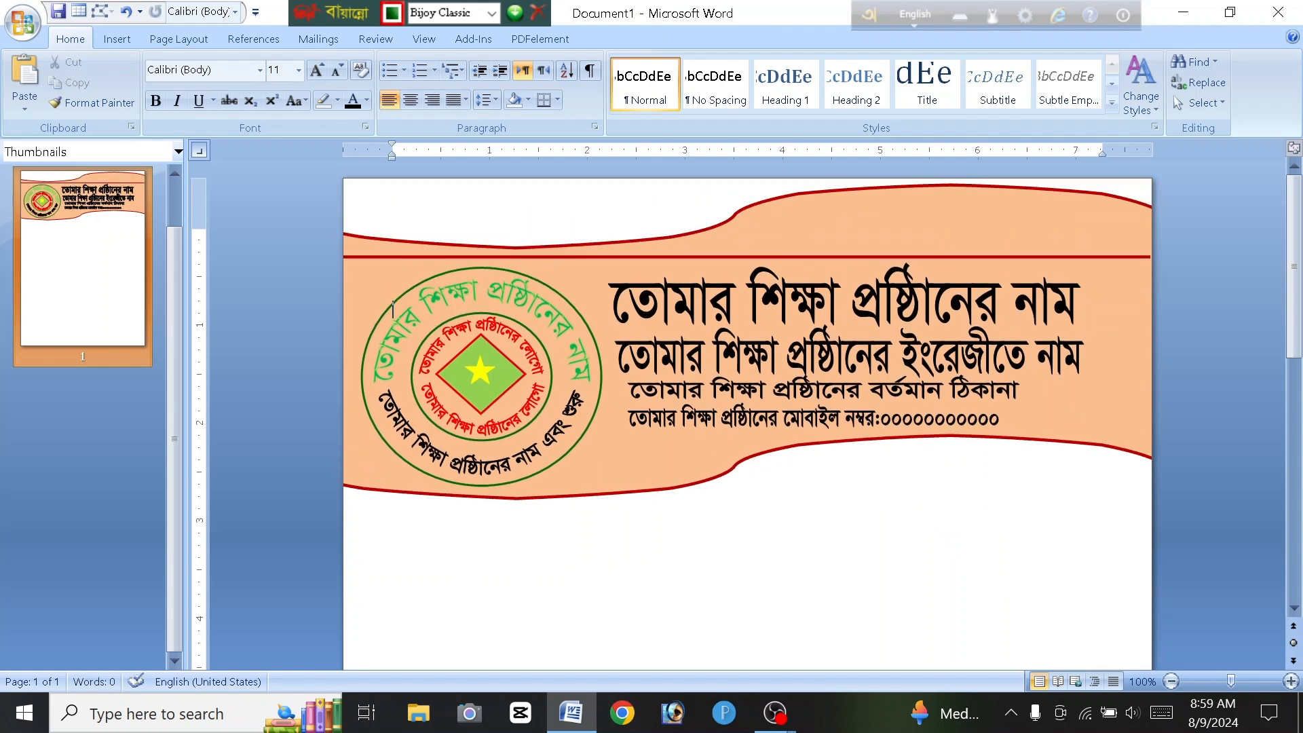
key(BackSpace)
key(BackSpace)
key(BackSpace)
key(BackSpace)
key(BackSpace)
key(BackSpace)
key(BackSpace)
key(BackSpace)
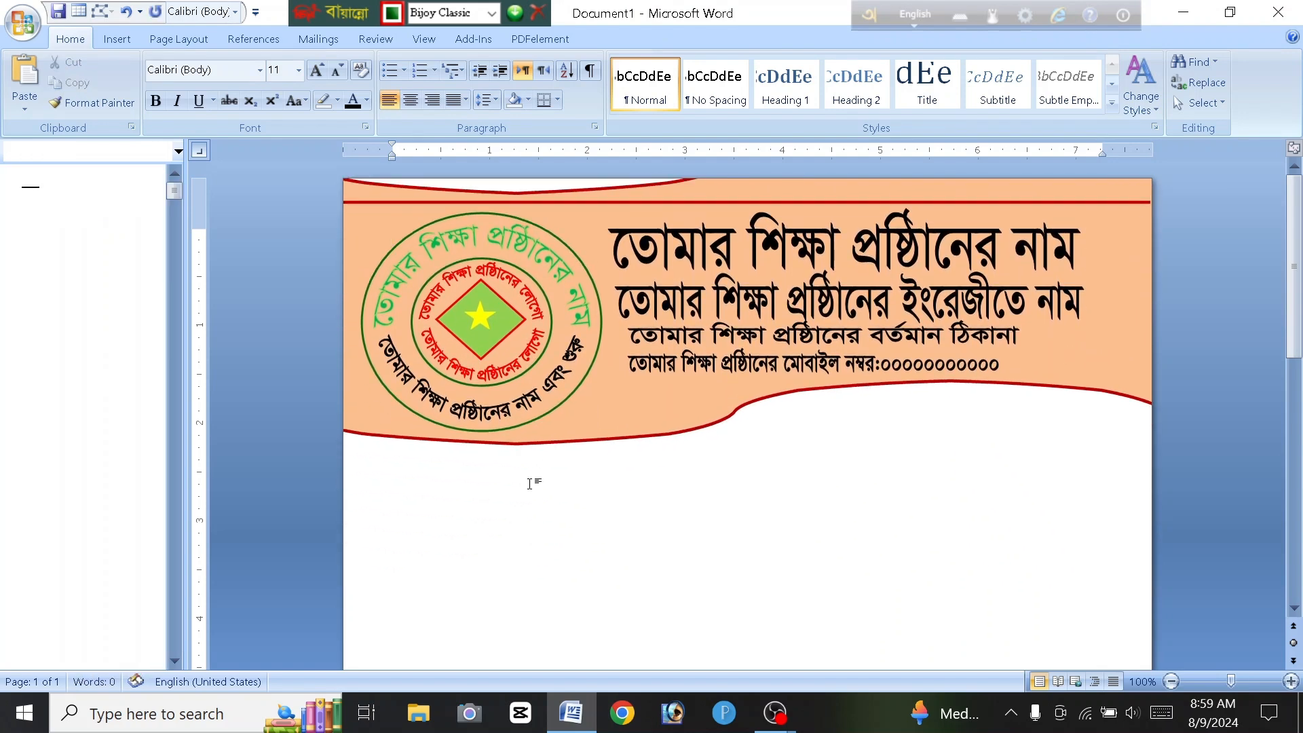
Step: Insert blank lines at the start of the document body to bring the typing position down
key(Return)
key(Return)
key(Return)
key(Return)
key(Return)
key(Return)
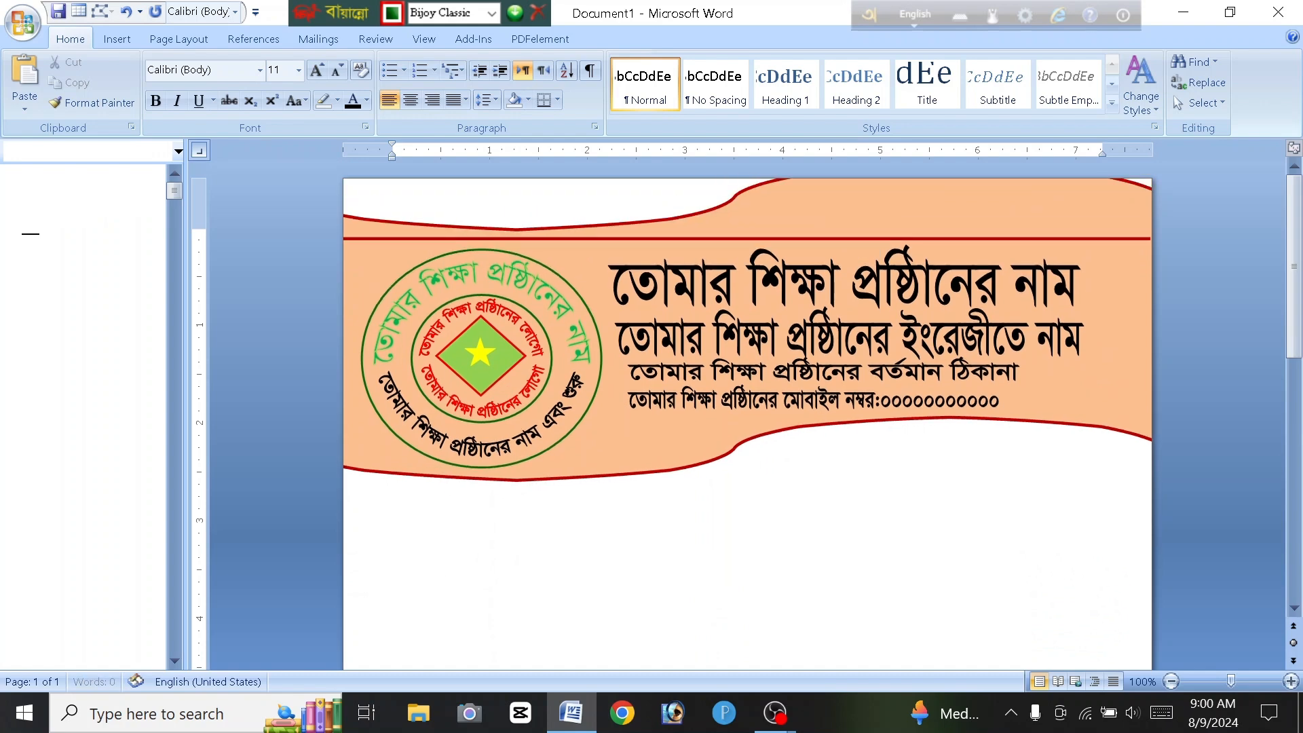
Step: Group the logo parts, WordArt lines and header shapes, and move the group up to the top of the page
click(506, 499)
shift+click(541, 343)
shift+click(579, 350)
shift+click(669, 341)
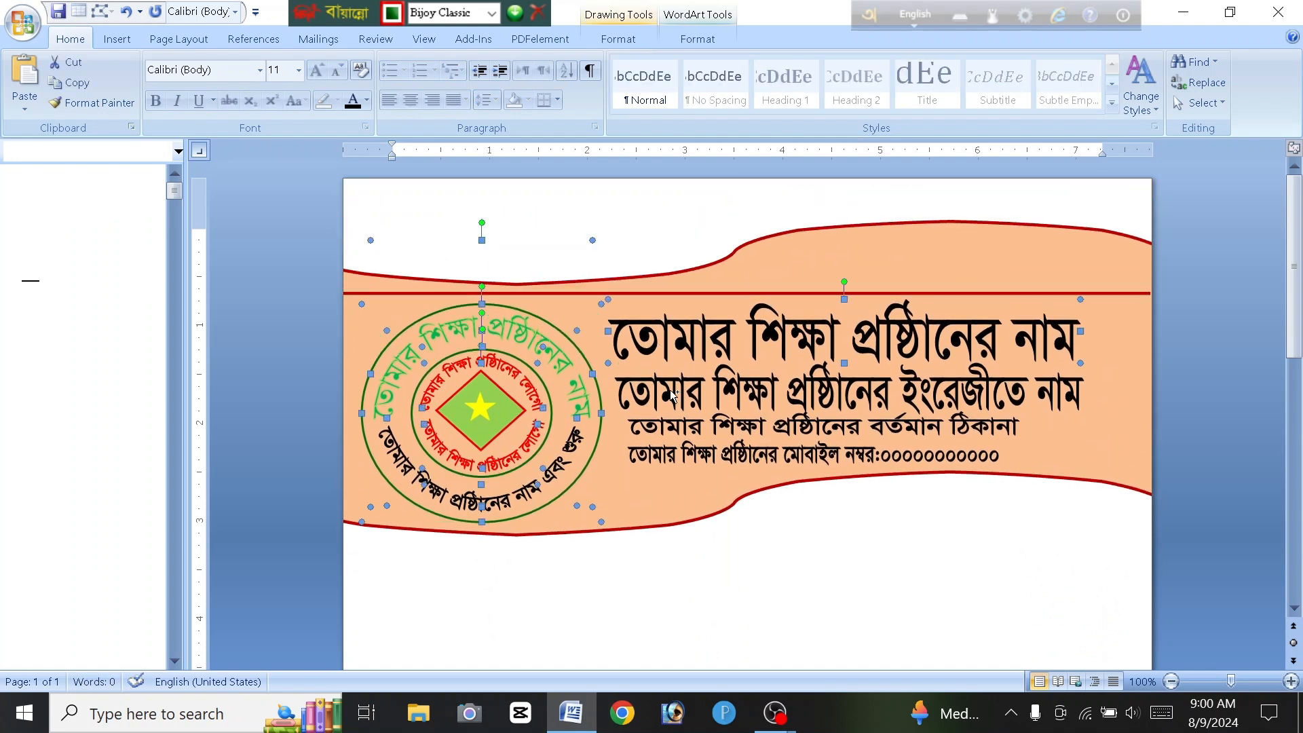
shift+click(672, 395)
shift+click(685, 457)
right_click(692, 506)
click(907, 592)
drag(789, 451, 786, 328)
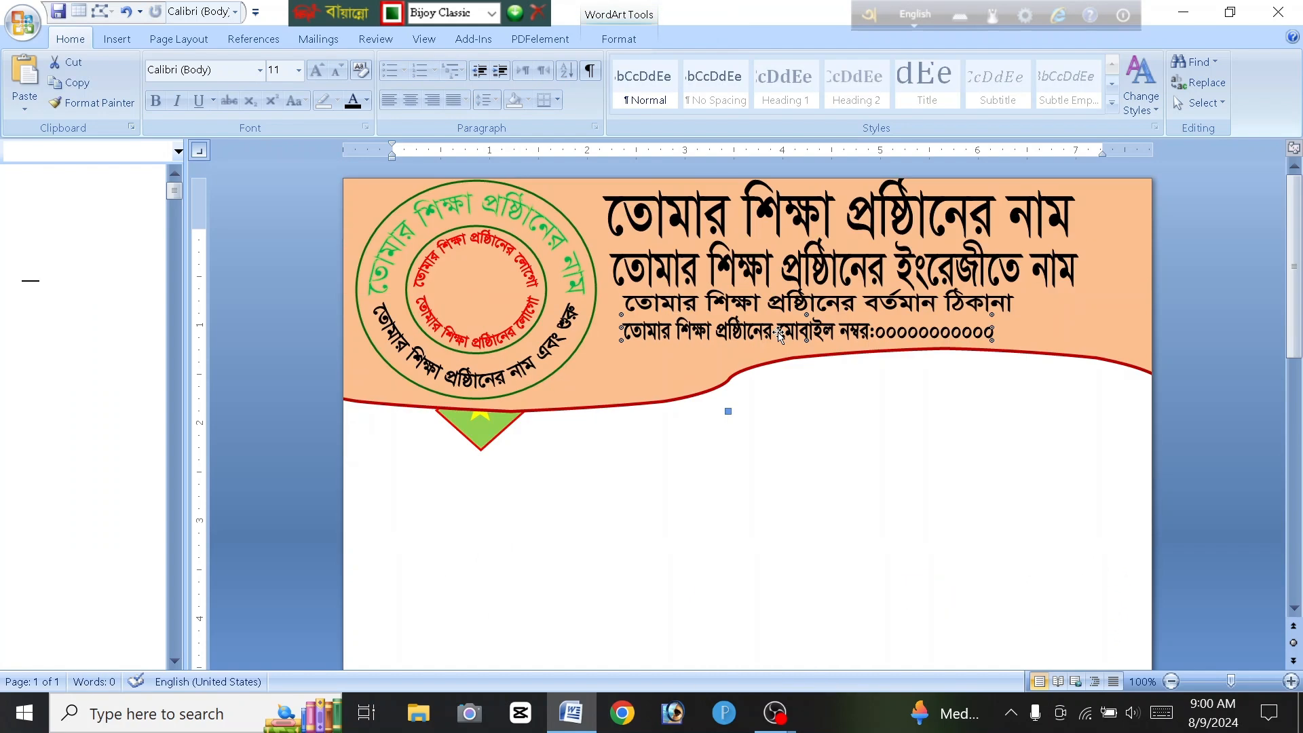
Step: Move the green star diamond up to the logo's centre and try to group it with the header
drag(476, 435, 481, 300)
click(567, 532)
click(536, 508)
key(Right)
shift+click(563, 517)
right_click(541, 502)
mouse_move(593, 581)
click(744, 584)
Step: Enter the label "সুত্র:" with a row of dots below the header and reduce the dots to size 5
click(511, 498)
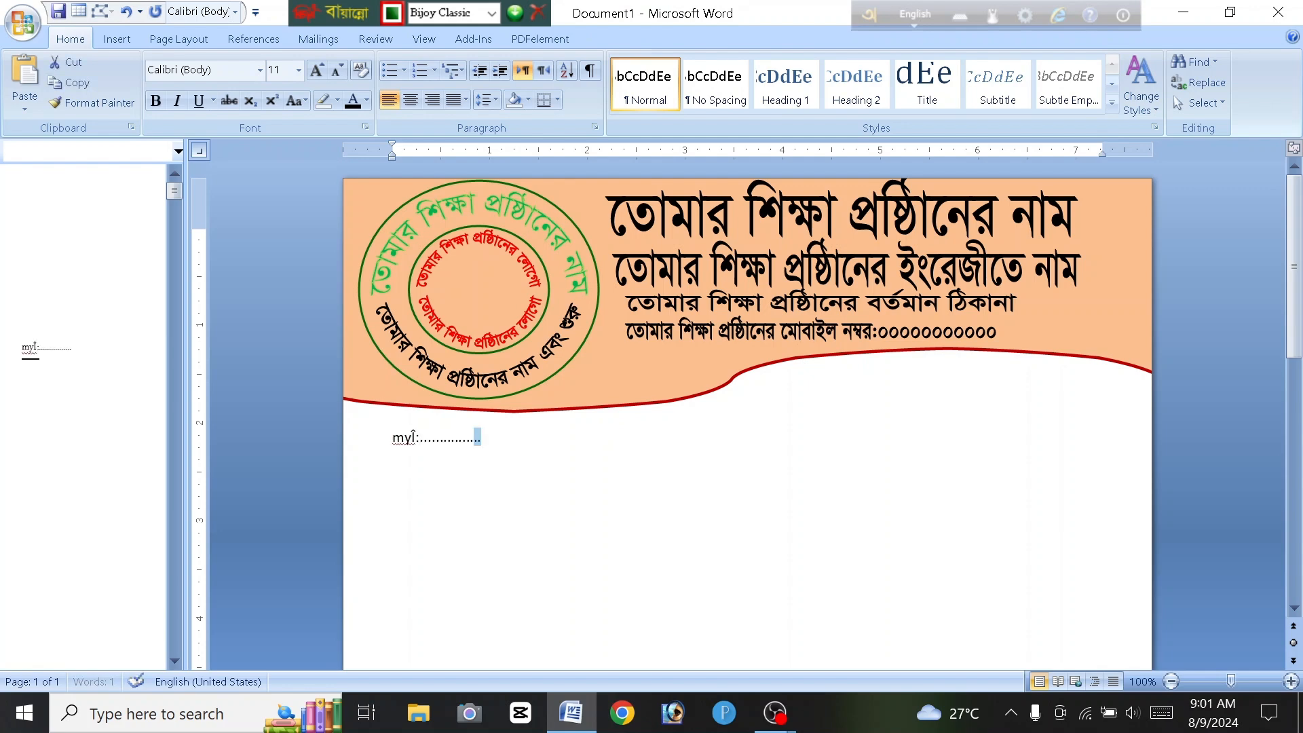
key(shift+Left)
key(shift+Left)
key(shift+Left)
key(shift+Left)
key(shift+Left)
key(shift+Left)
key(shift+Left)
key(shift+Left)
key(shift+Left)
key(shift+Left)
key(shift+Left)
key(shift+Left)
key(shift+Left)
key(shift+Left)
click(337, 70)
click(337, 70)
click(338, 71)
click(337, 70)
click(337, 71)
click(338, 70)
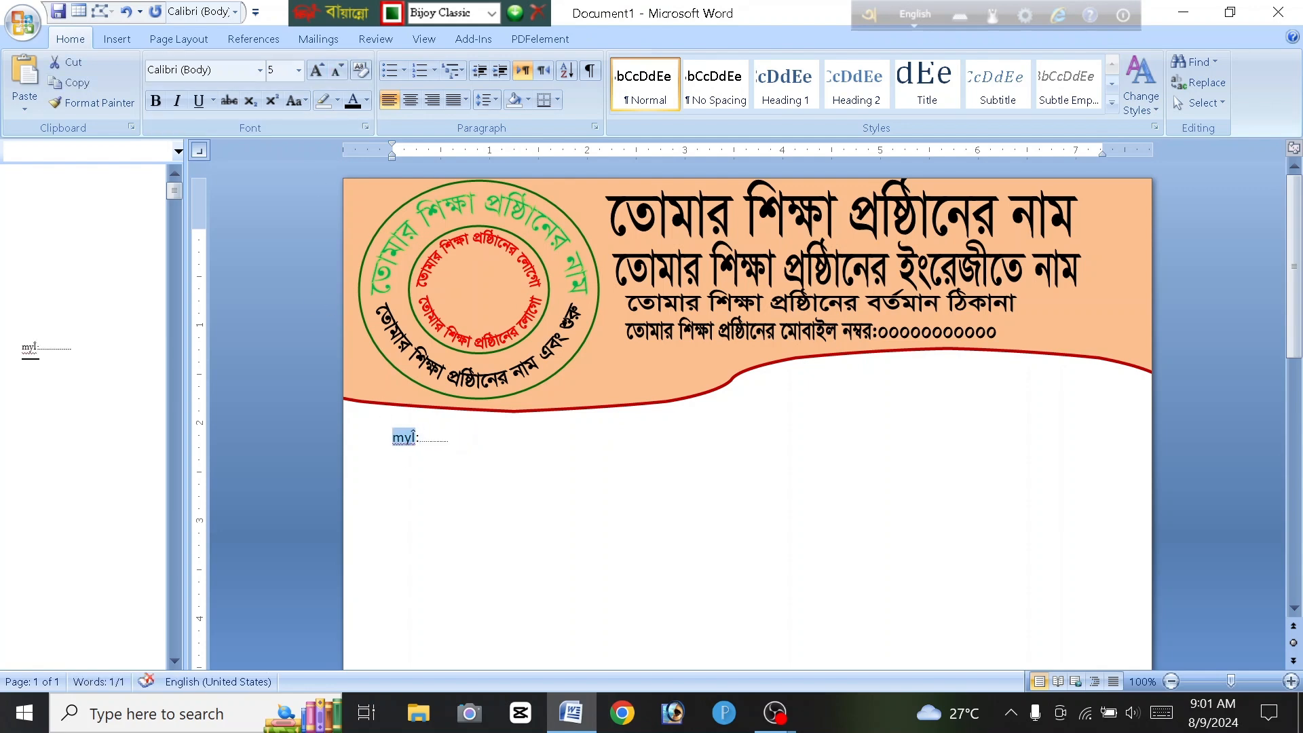
Step: Set the "সুত্র:" label's font to SutonnyMJ
click(260, 70)
click(197, 224)
click(516, 441)
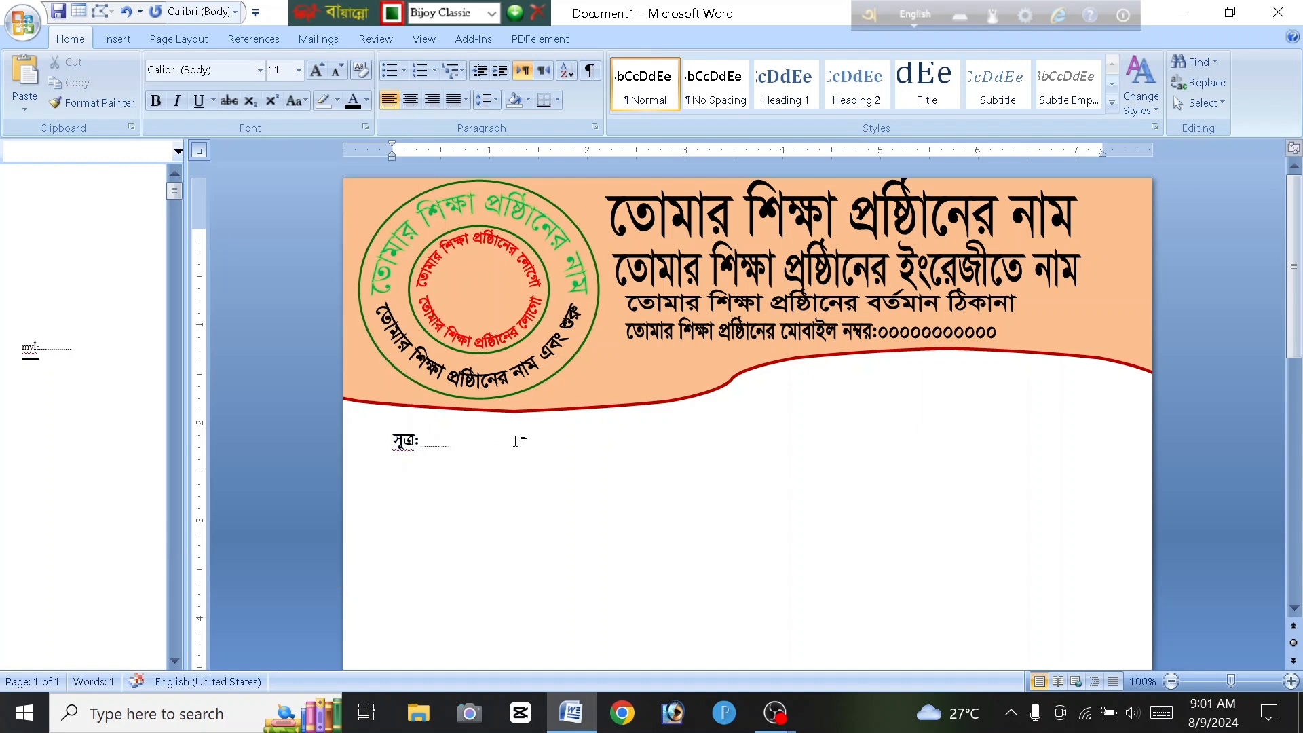
Step: Add the label "তারিখ:" on the same line after the dots, in SutonnyMJ at size 16
text(ZvwiL:)
drag(453, 443, 492, 443)
click(260, 70)
click(203, 226)
triple_click(317, 71)
key(Left)
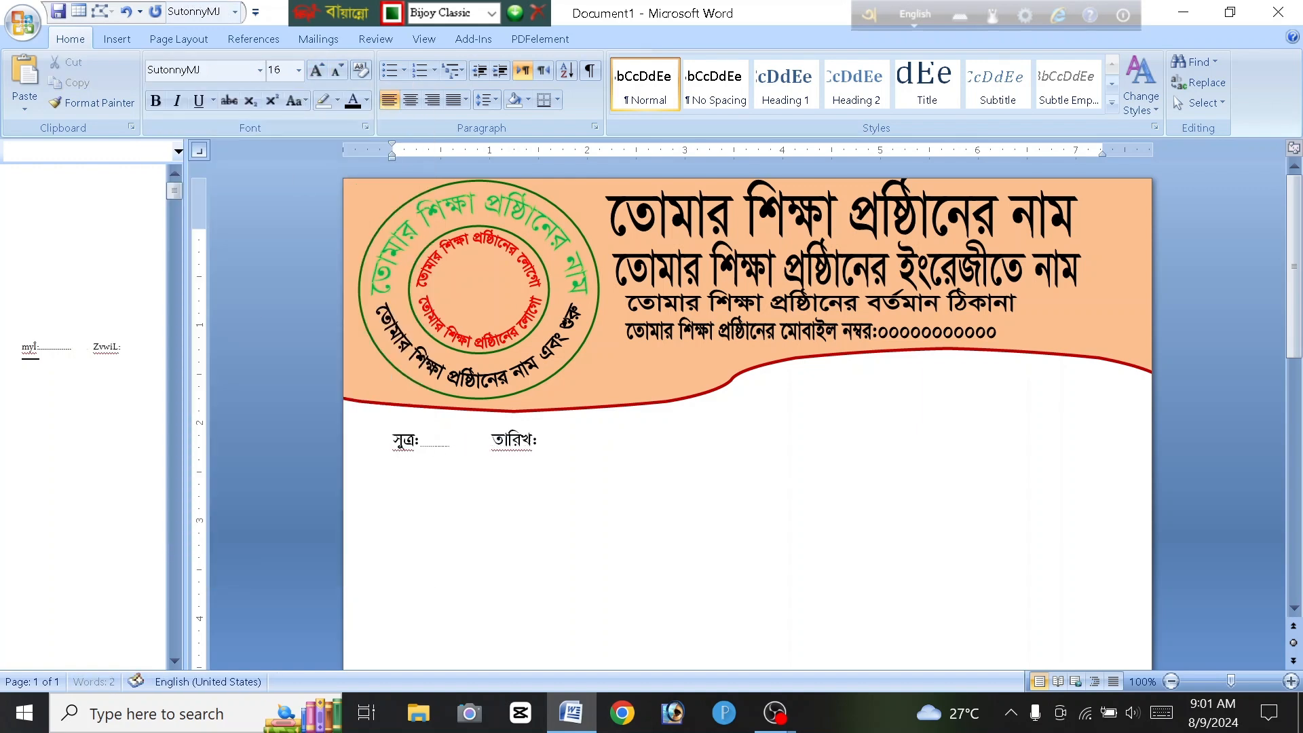
Step: Shift the "তারিখ:" label across to the right end of its line
key(BackSpace)
key(BackSpace)
key(BackSpace)
key(BackSpace)
key(BackSpace)
key(BackSpace)
key(BackSpace)
key(BackSpace)
key(BackSpace)
key(BackSpace)
key(BackSpace)
key(BackSpace)
key(BackSpace)
key(BackSpace)
key(BackSpace)
key(BackSpace)
key(BackSpace)
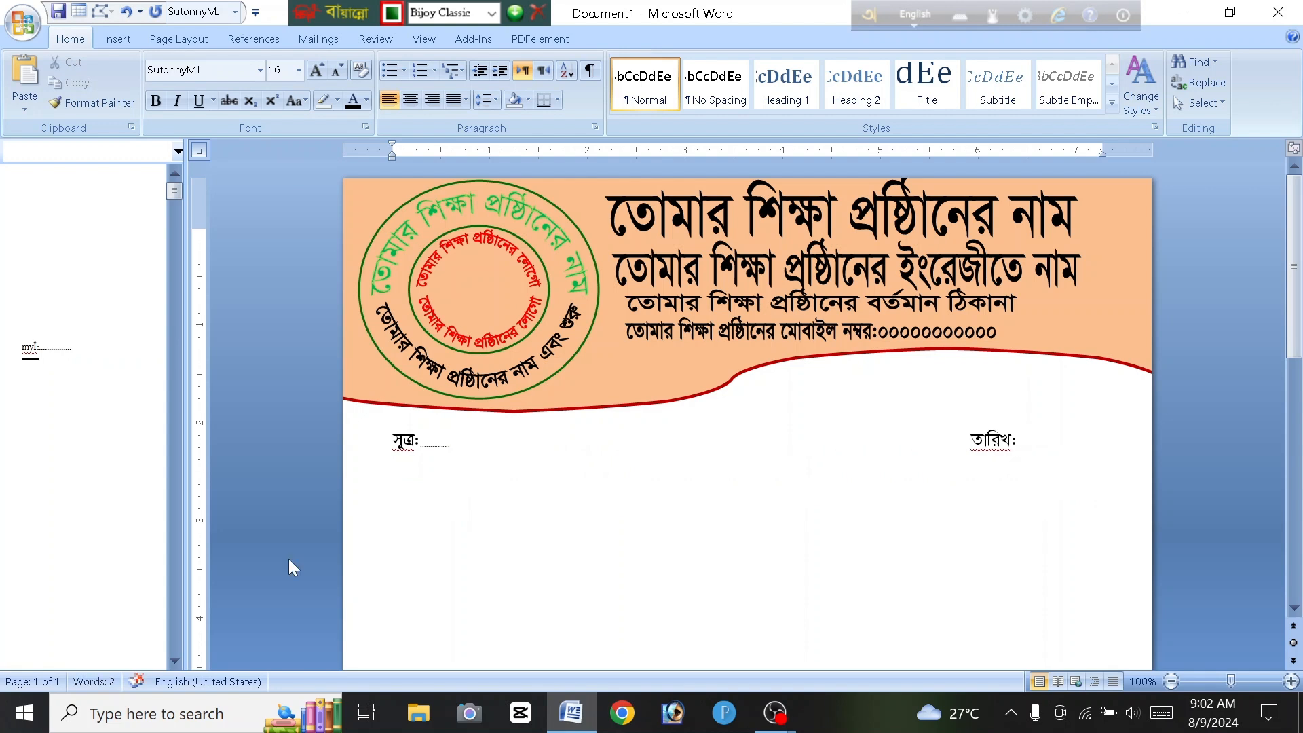
Step: Remove a blank line above the reference line and pull the "তারিখ:" label slightly left
click(392, 438)
key(BackSpace)
click(969, 422)
key(BackSpace)
key(BackSpace)
key(BackSpace)
key(BackSpace)
key(BackSpace)
Step: Add two spaced date slashes after "তারিখ:", with the first one at size 16
click(993, 424)
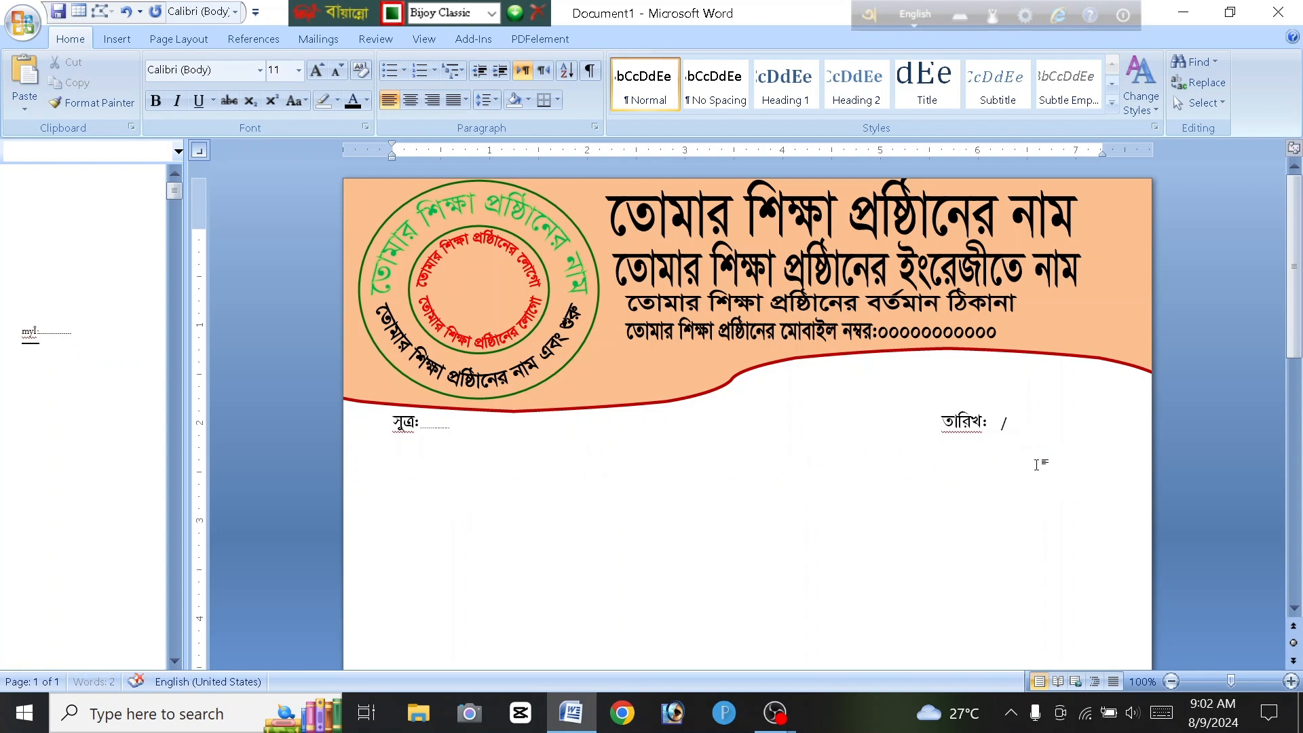
drag(1010, 424, 991, 424)
click(298, 70)
click(275, 195)
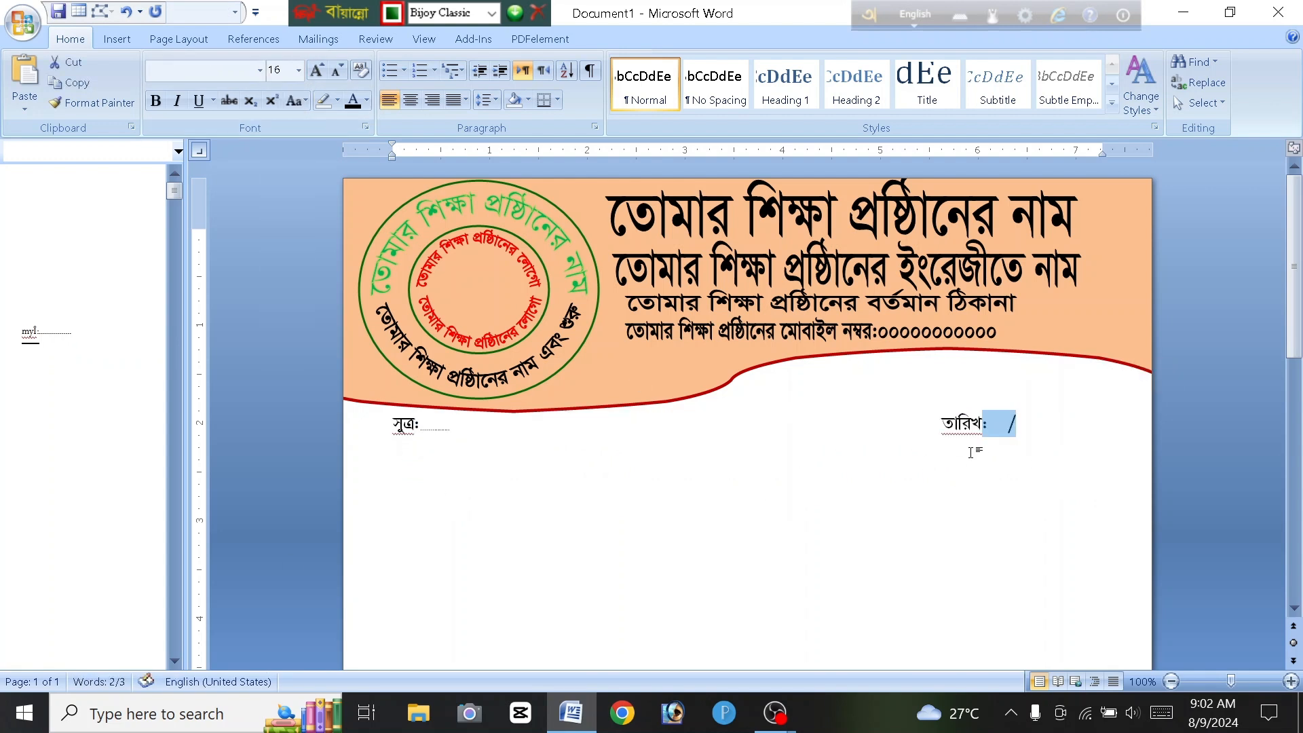
key(Left)
key(Right)
key(Right)
key(Right)
key(Right)
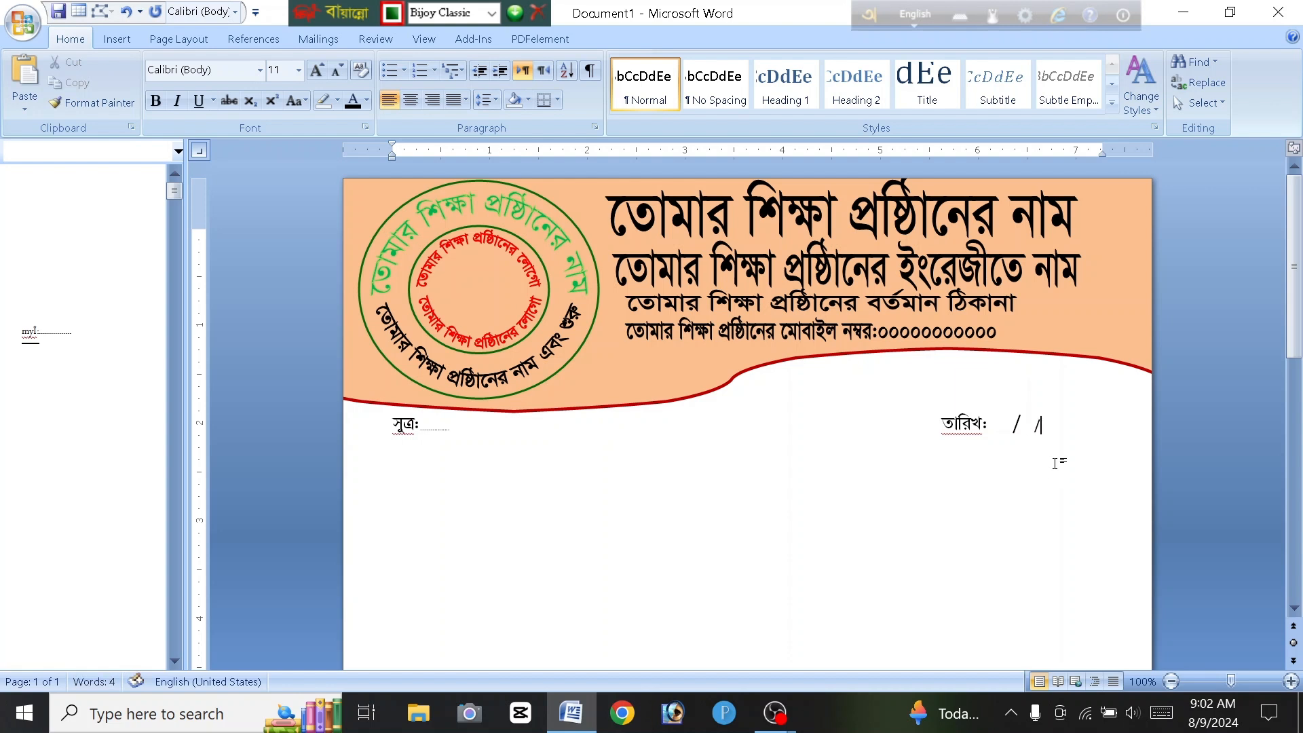
Step: Set the whole reference and date line, including its dots and slashes, to font size 16
triple_click(1037, 425)
click(299, 71)
click(275, 195)
Step: Delete surplus spaces before "তারিখ:" so the label and both date slashes fit on the reference line
drag(998, 424, 1004, 424)
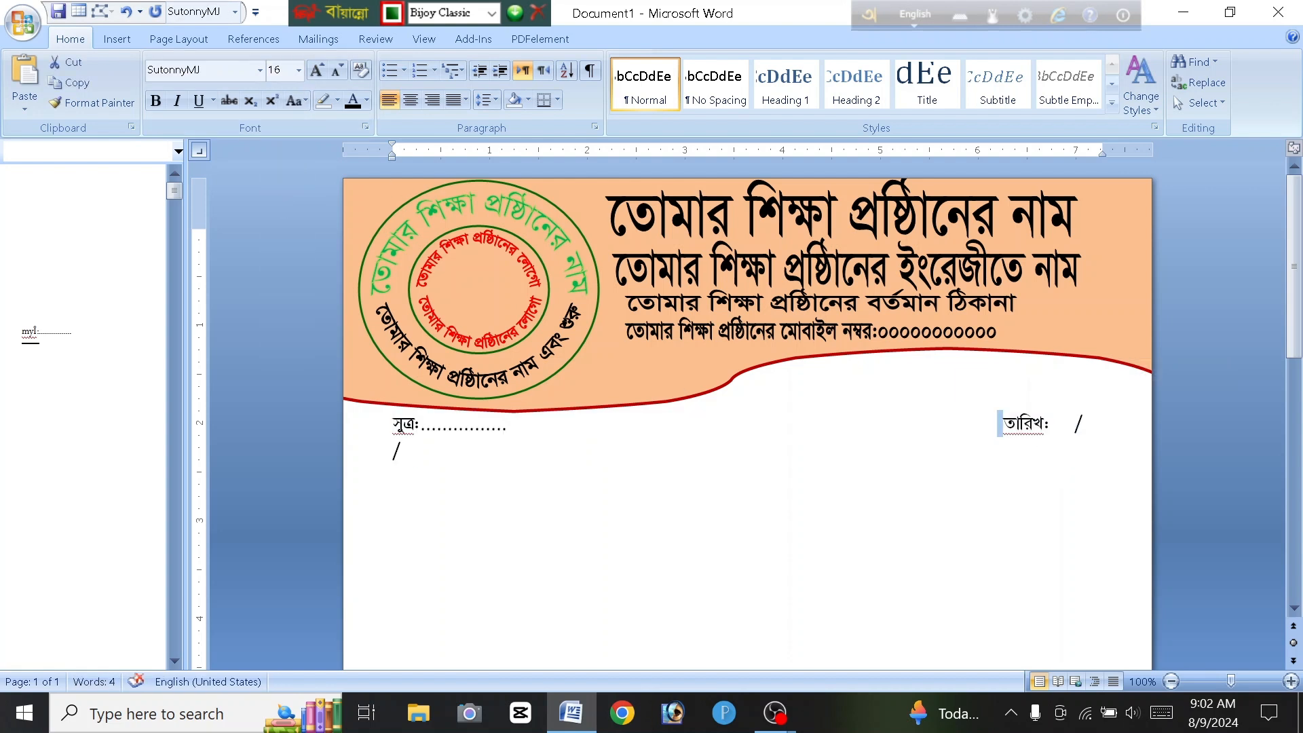
key(BackSpace)
key(BackSpace)
key(BackSpace)
click(1077, 425)
click(986, 425)
key(BackSpace)
key(BackSpace)
key(BackSpace)
key(BackSpace)
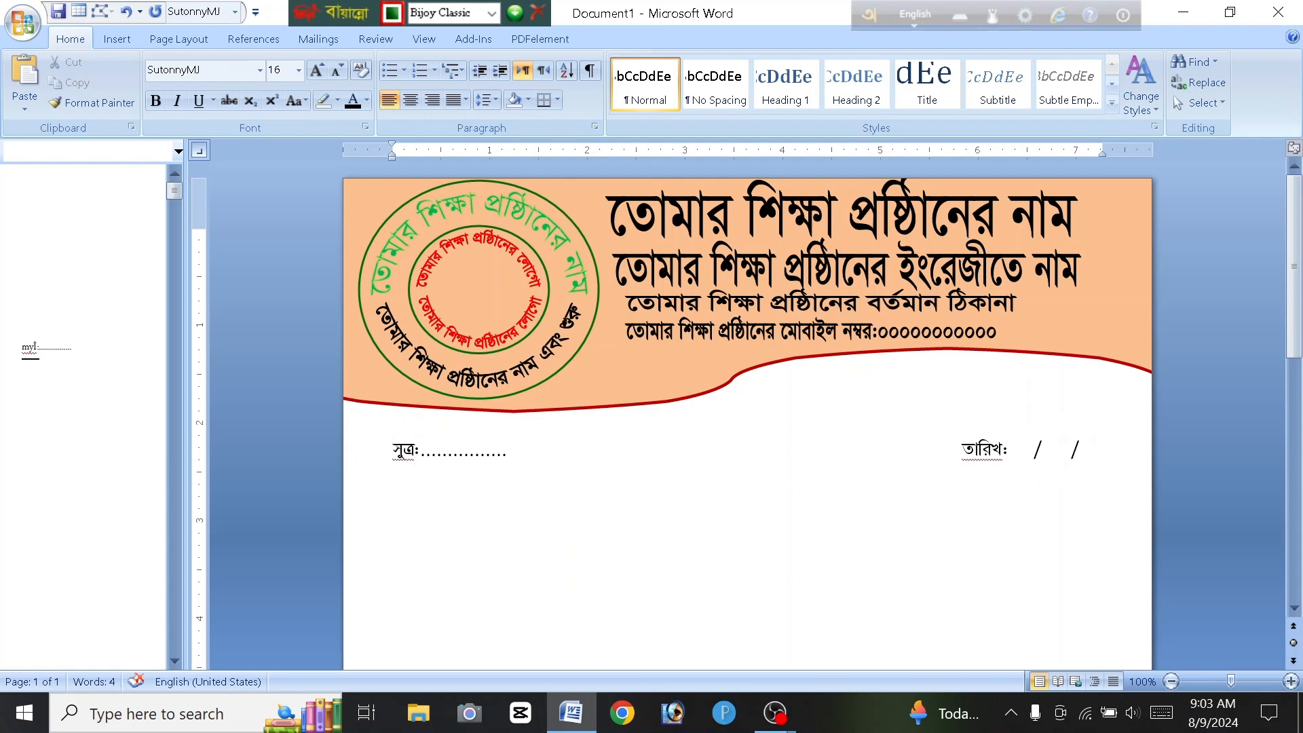
Step: Reposition the header artwork slightly lower and to the right, with its straight red line along the page's top edge
click(719, 392)
drag(719, 392, 716, 474)
key(Up)
key(Up)
key(Up)
key(Up)
key(Up)
key(Up)
key(Up)
key(Up)
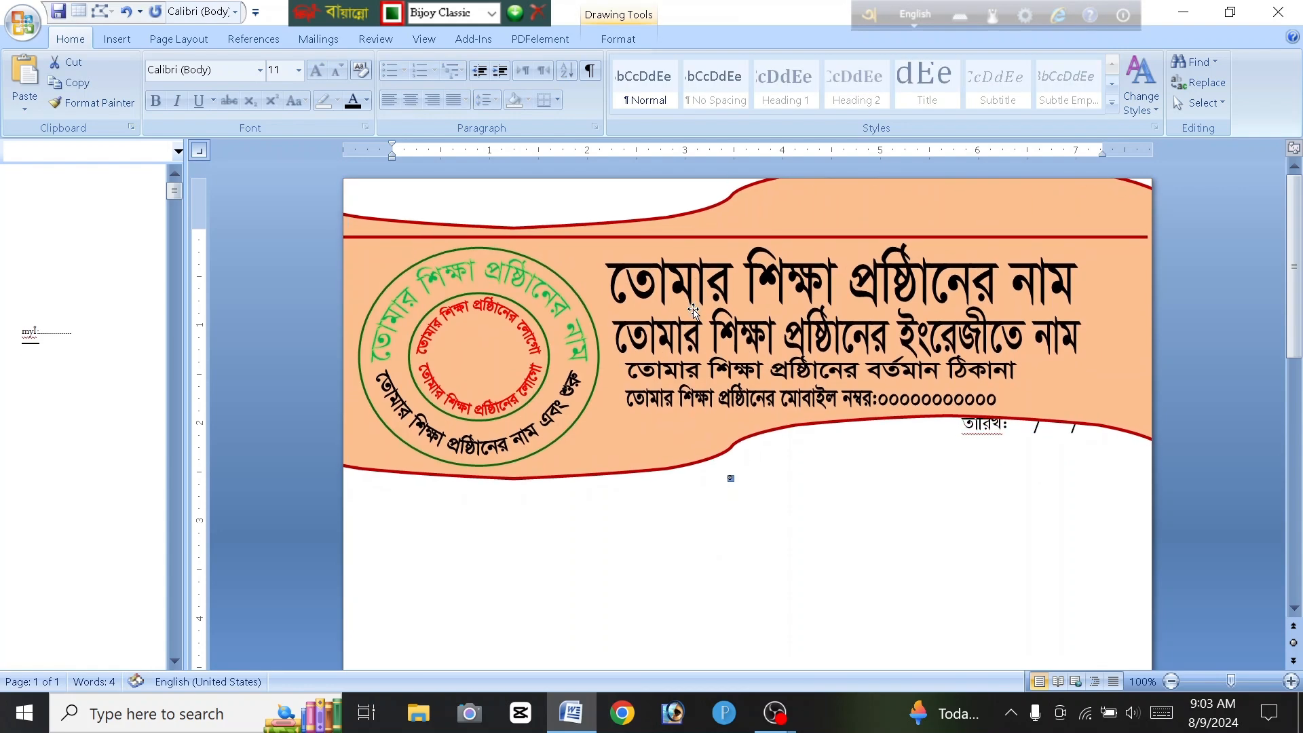
key(Up)
key(Up)
key(Up)
key(Up)
key(Up)
key(Up)
key(Up)
key(Up)
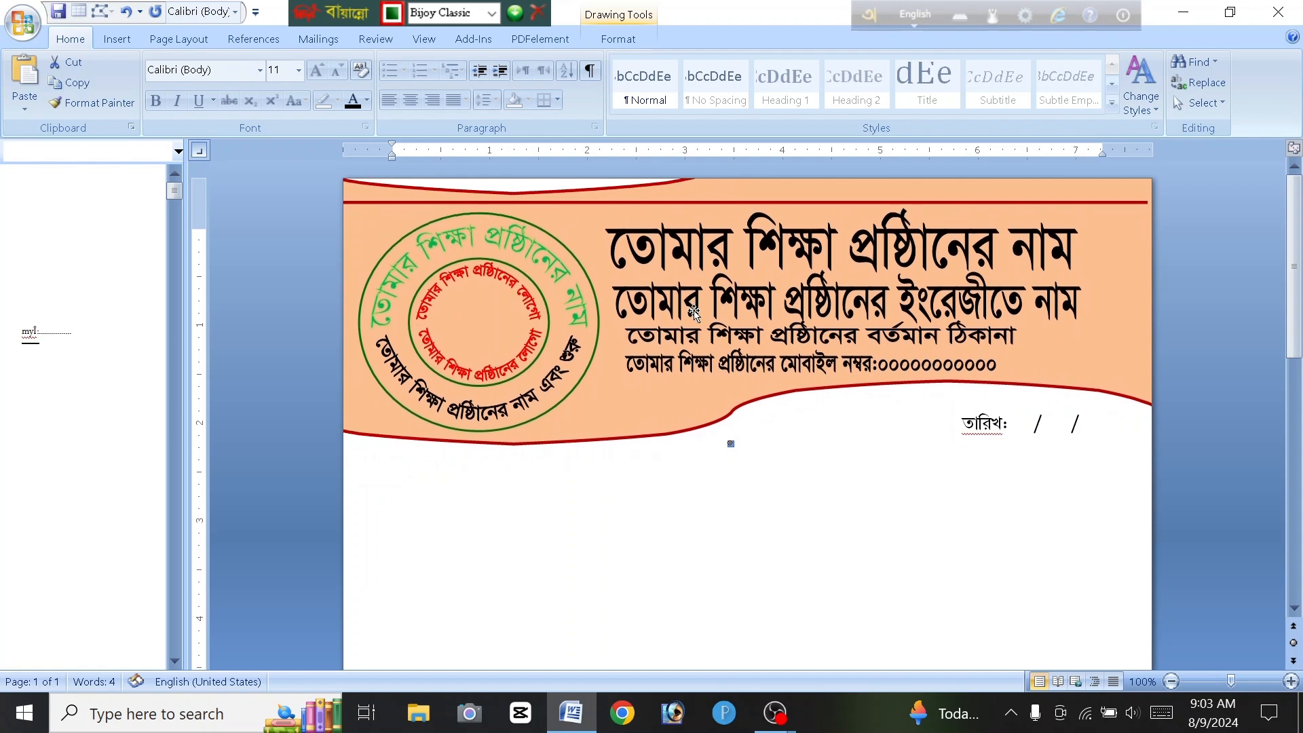
key(Up)
key(Right)
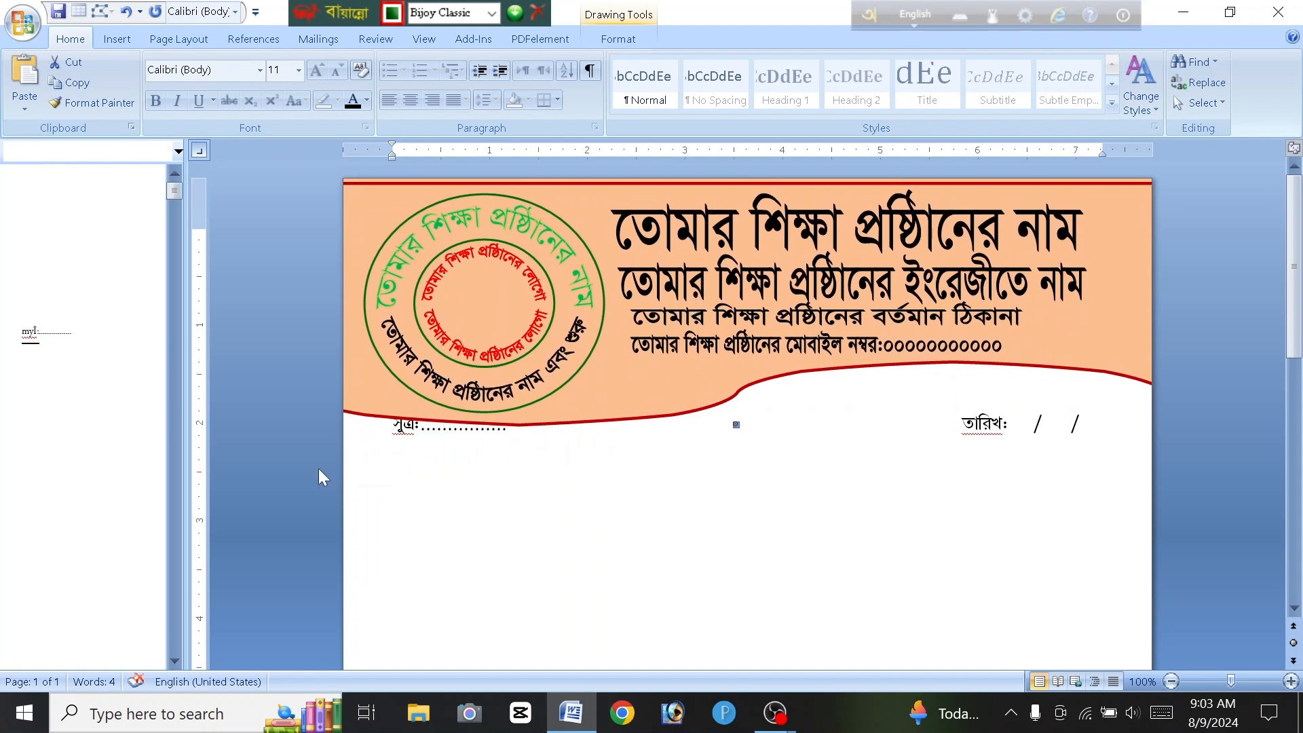
Step: Insert a blank line above the reference line and select that empty line
click(320, 471)
key(Return)
key(shift+Up)
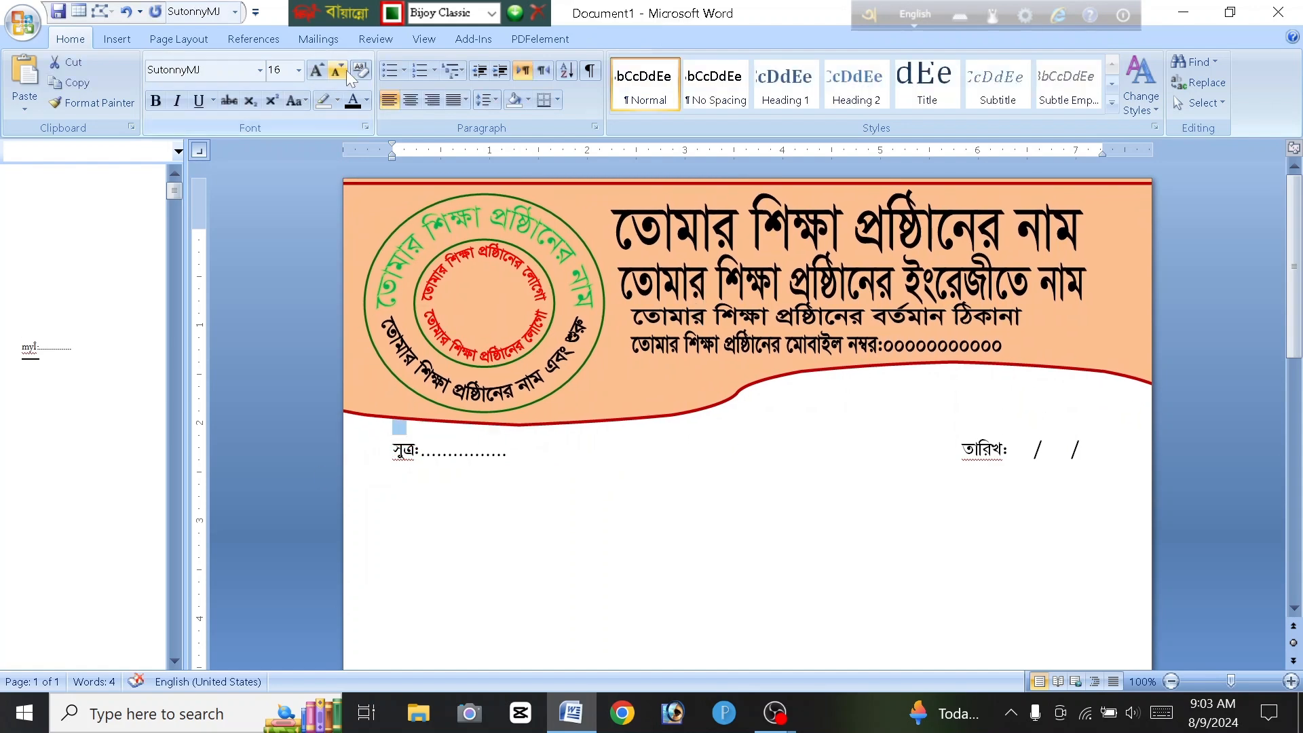